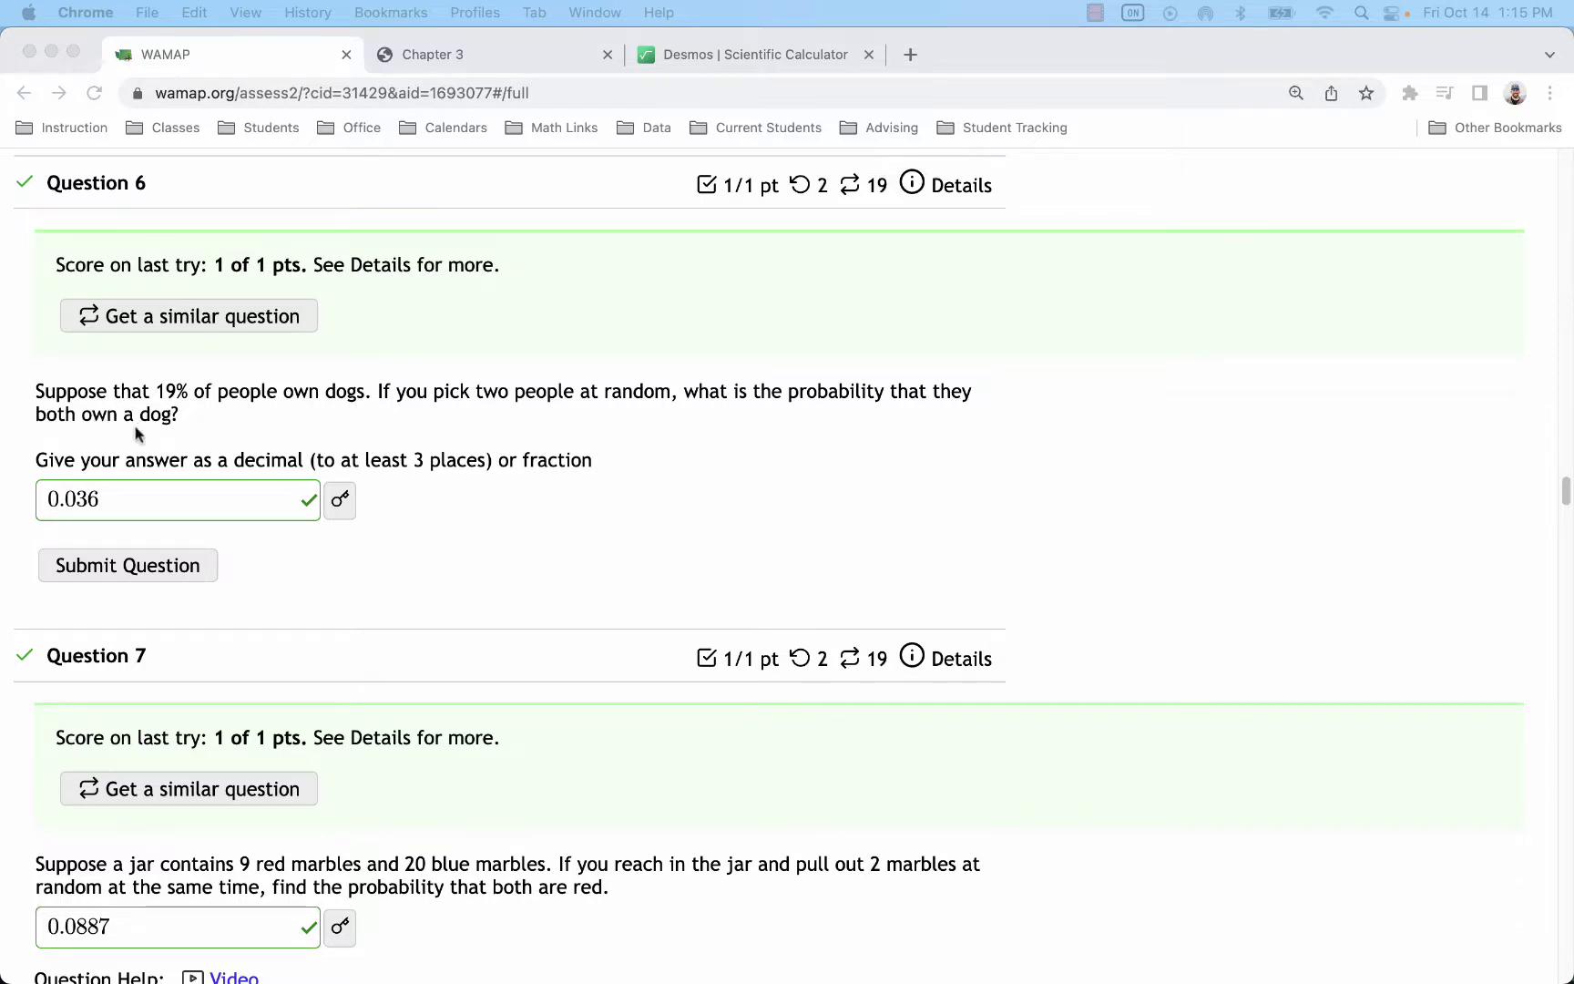
Step: Bring up the Chapter 3 Multiplication Rule and highlight P(A and B)
scroll(366, 794, "up", 1)
scroll(386, 738, "down", 2)
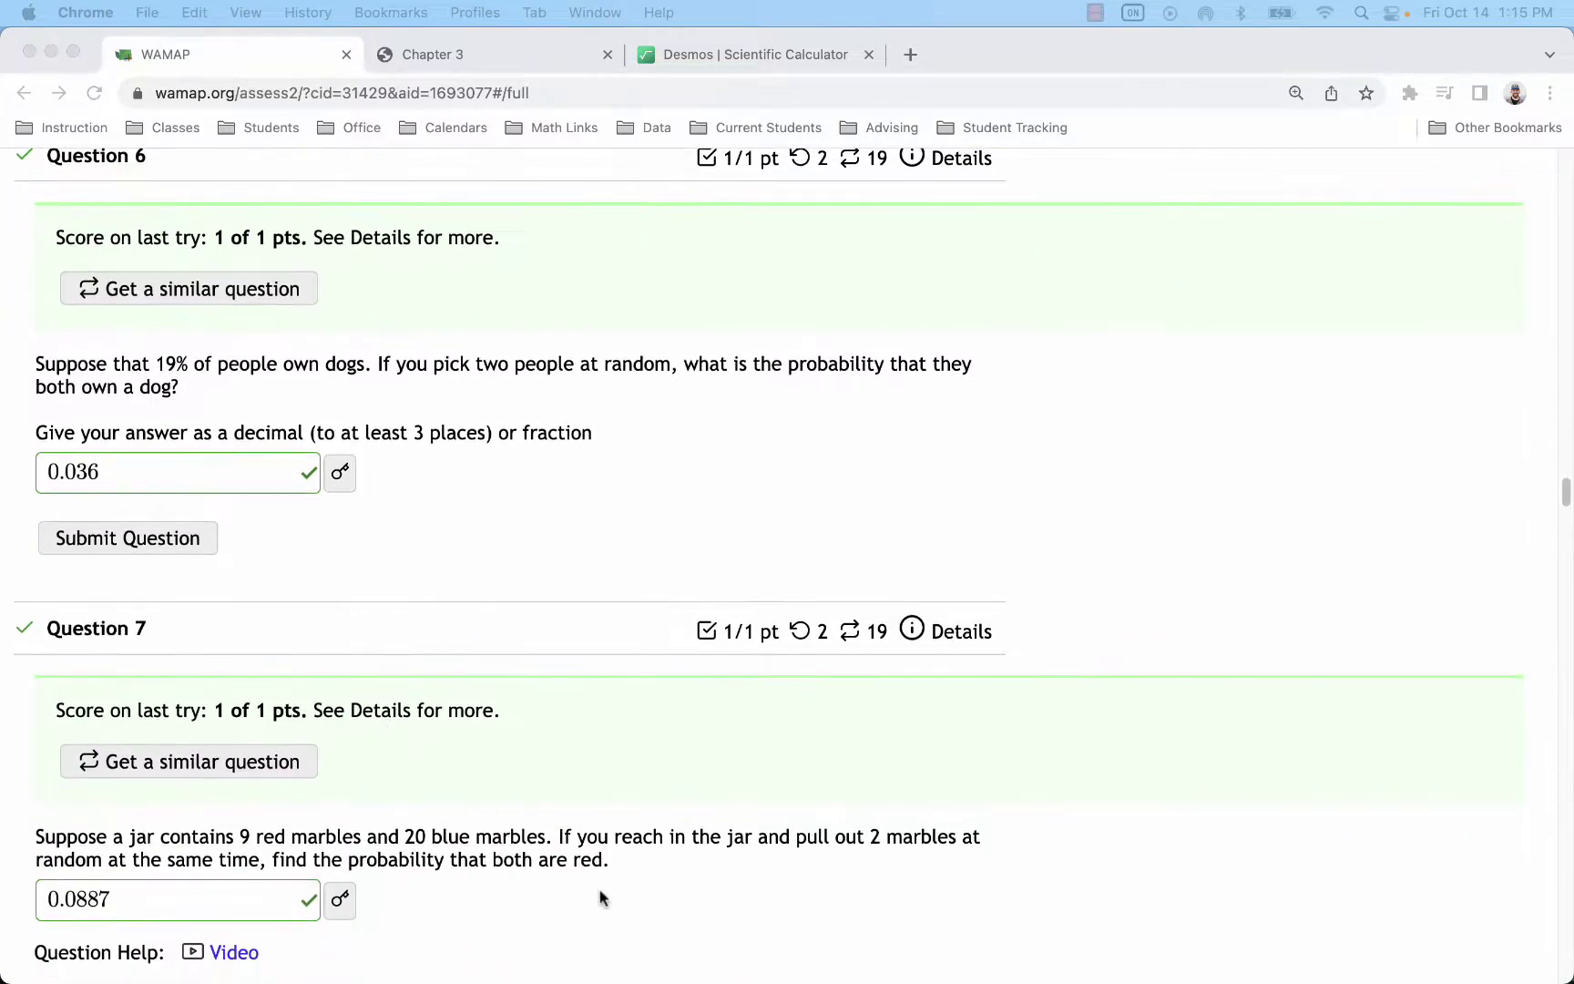
scroll(629, 861, "down", 1)
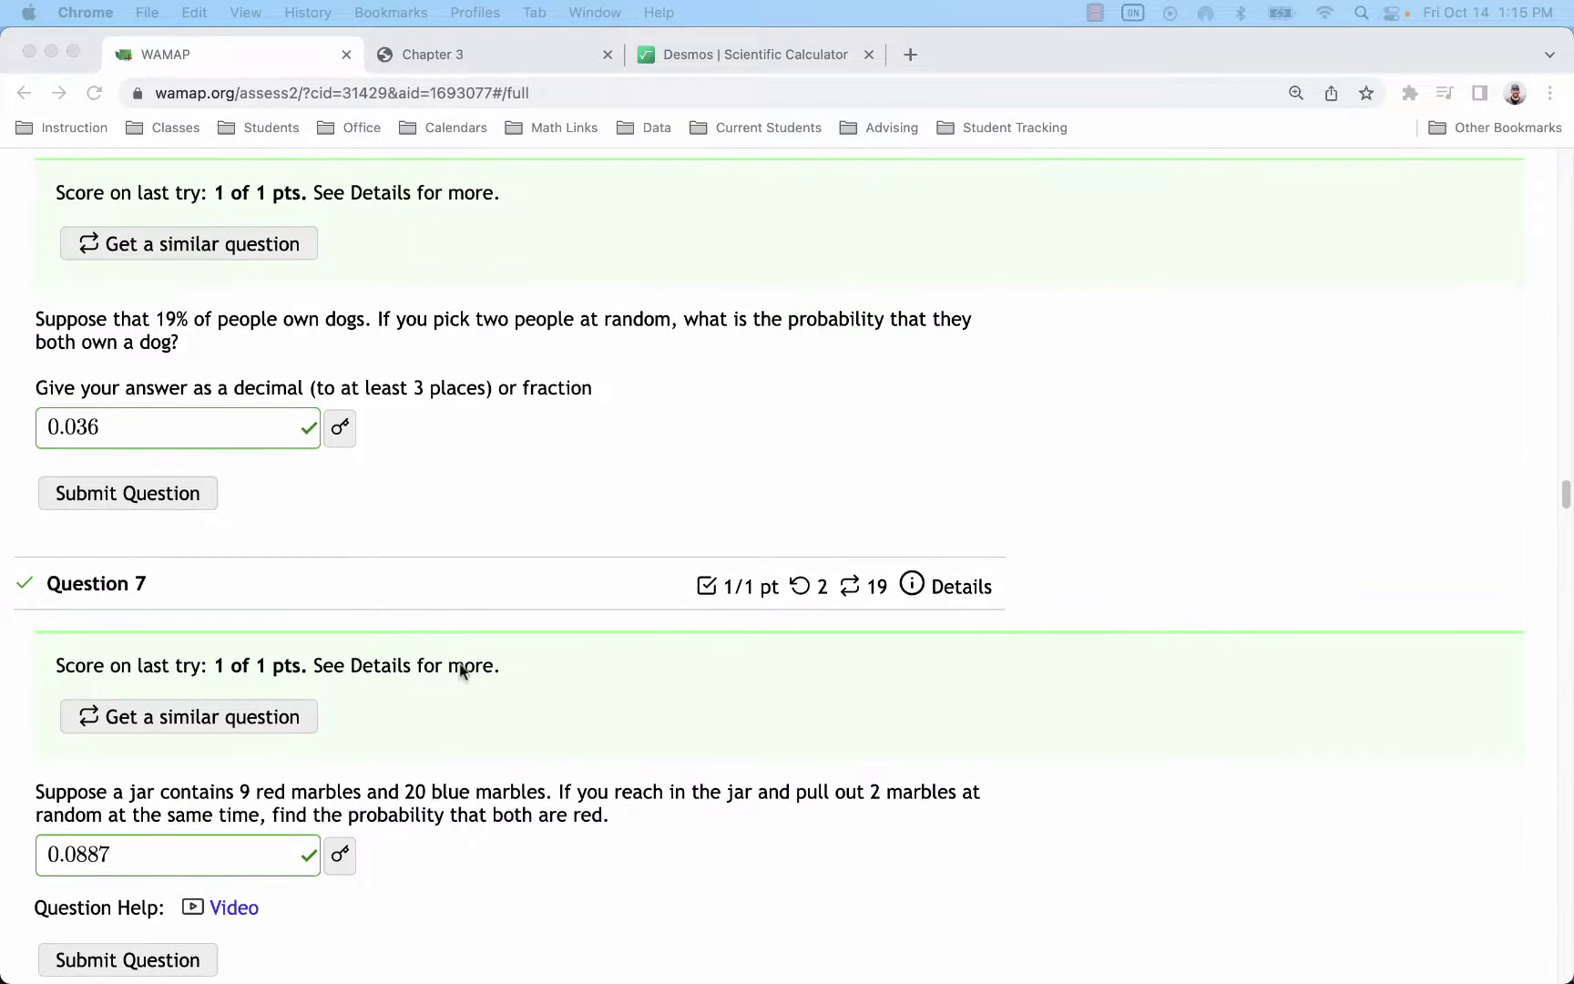
scroll(73, 329, "up", 1)
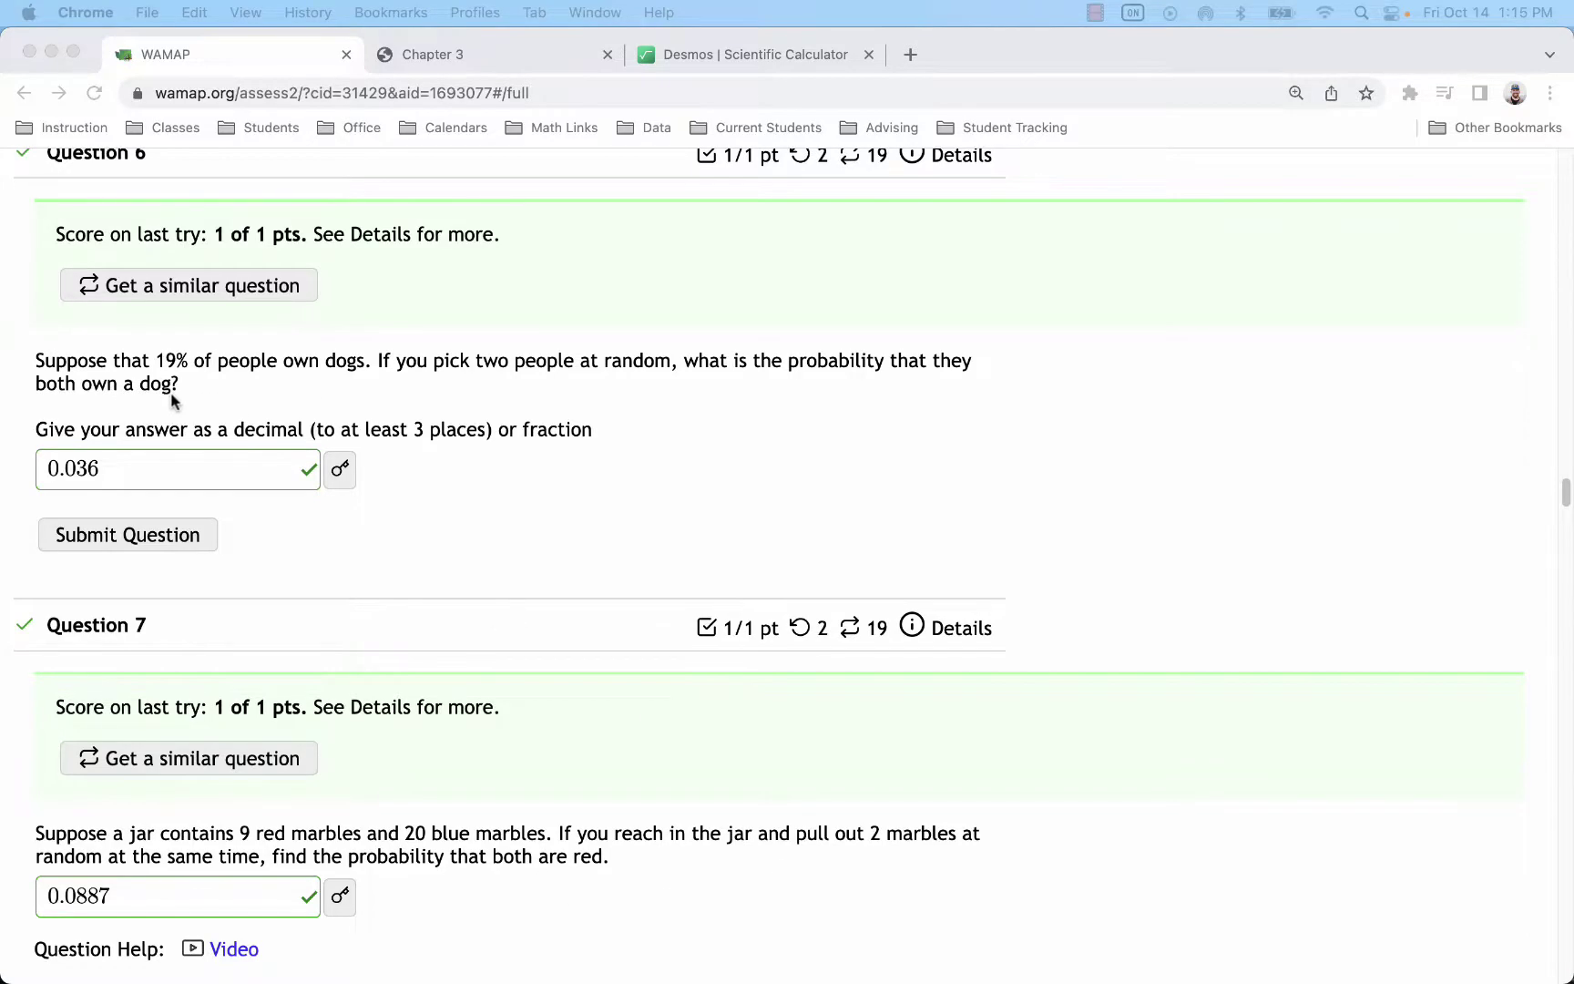
scroll(182, 395, "down", 1)
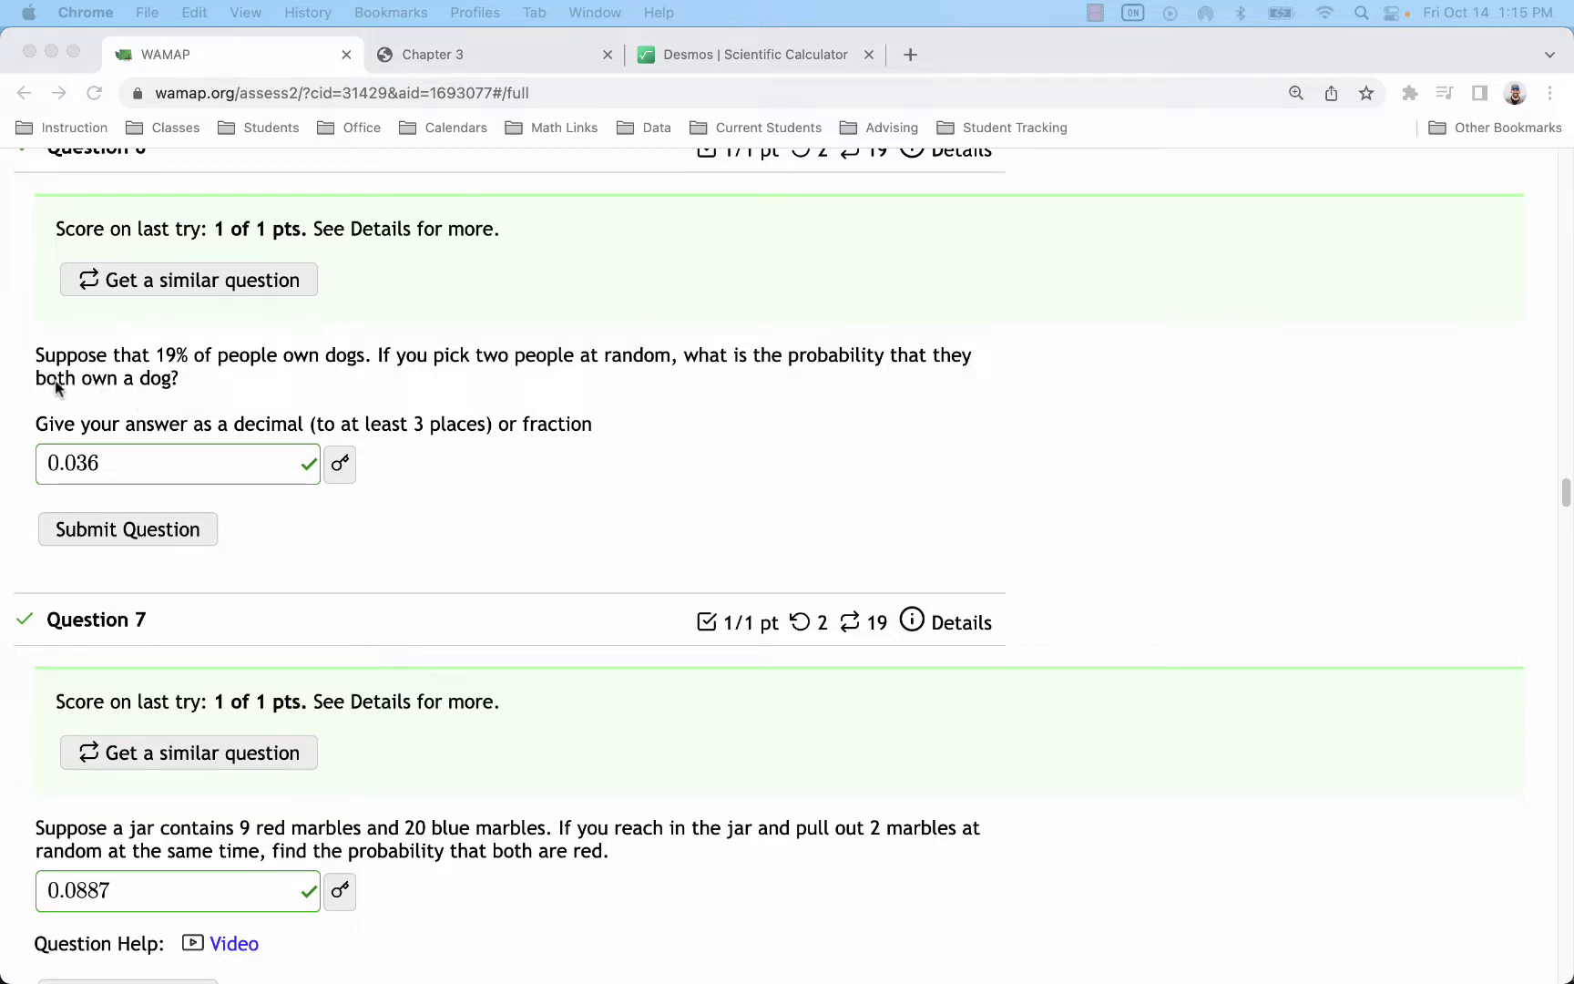
scroll(41, 357, "up", 1)
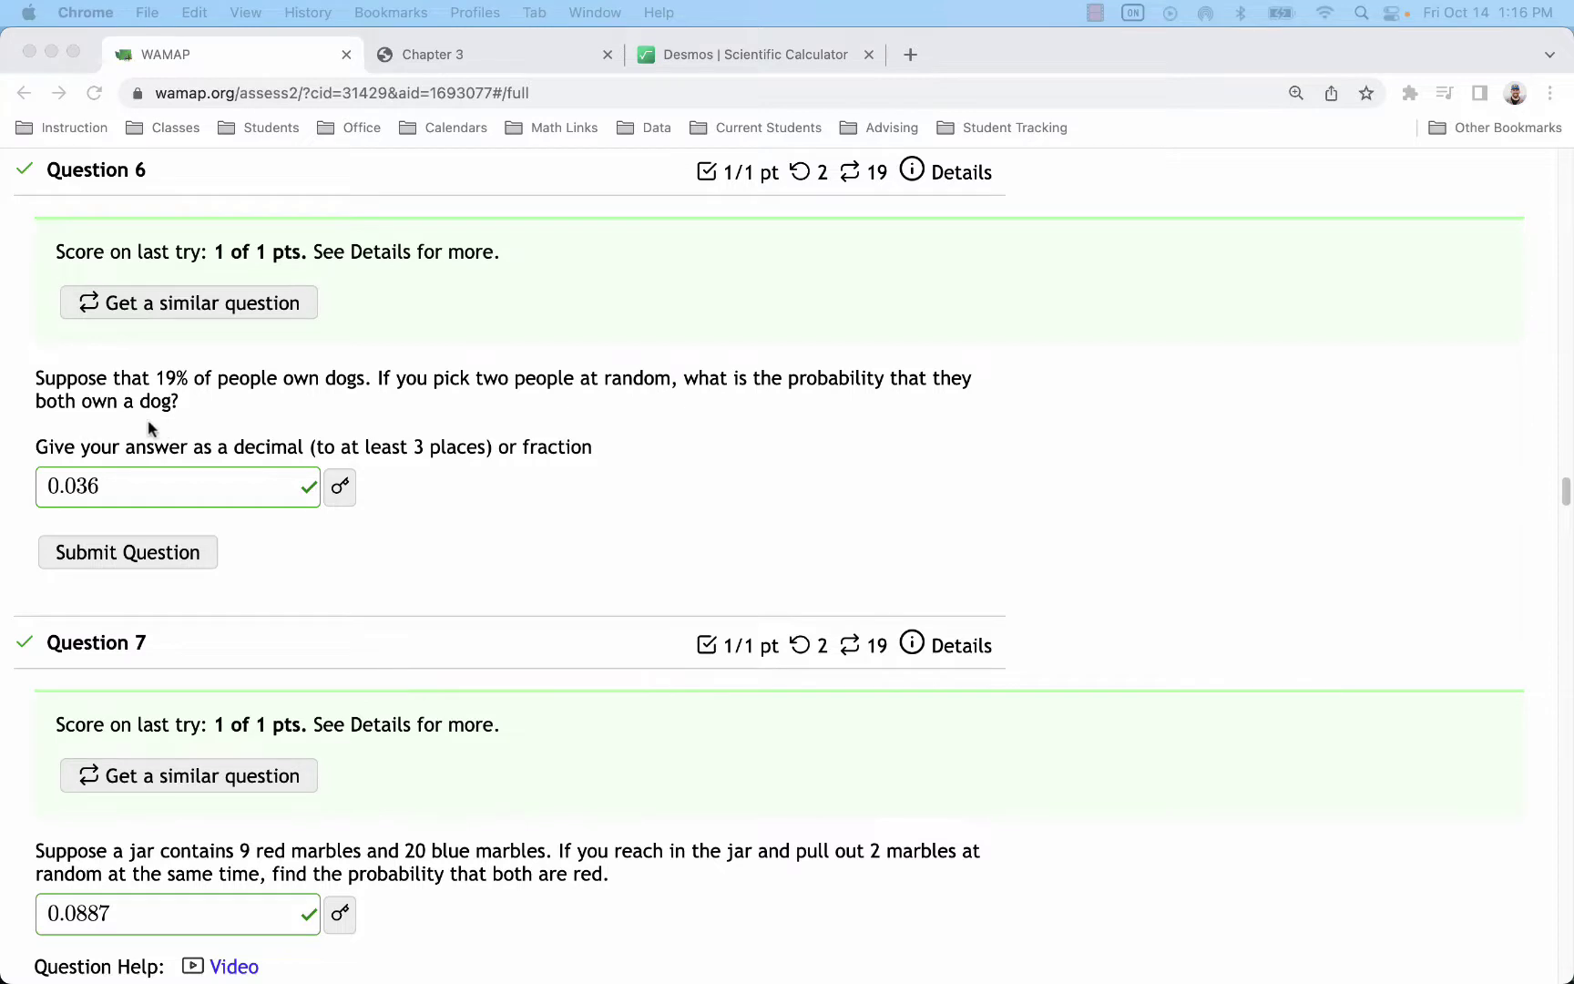
left_click(482, 62)
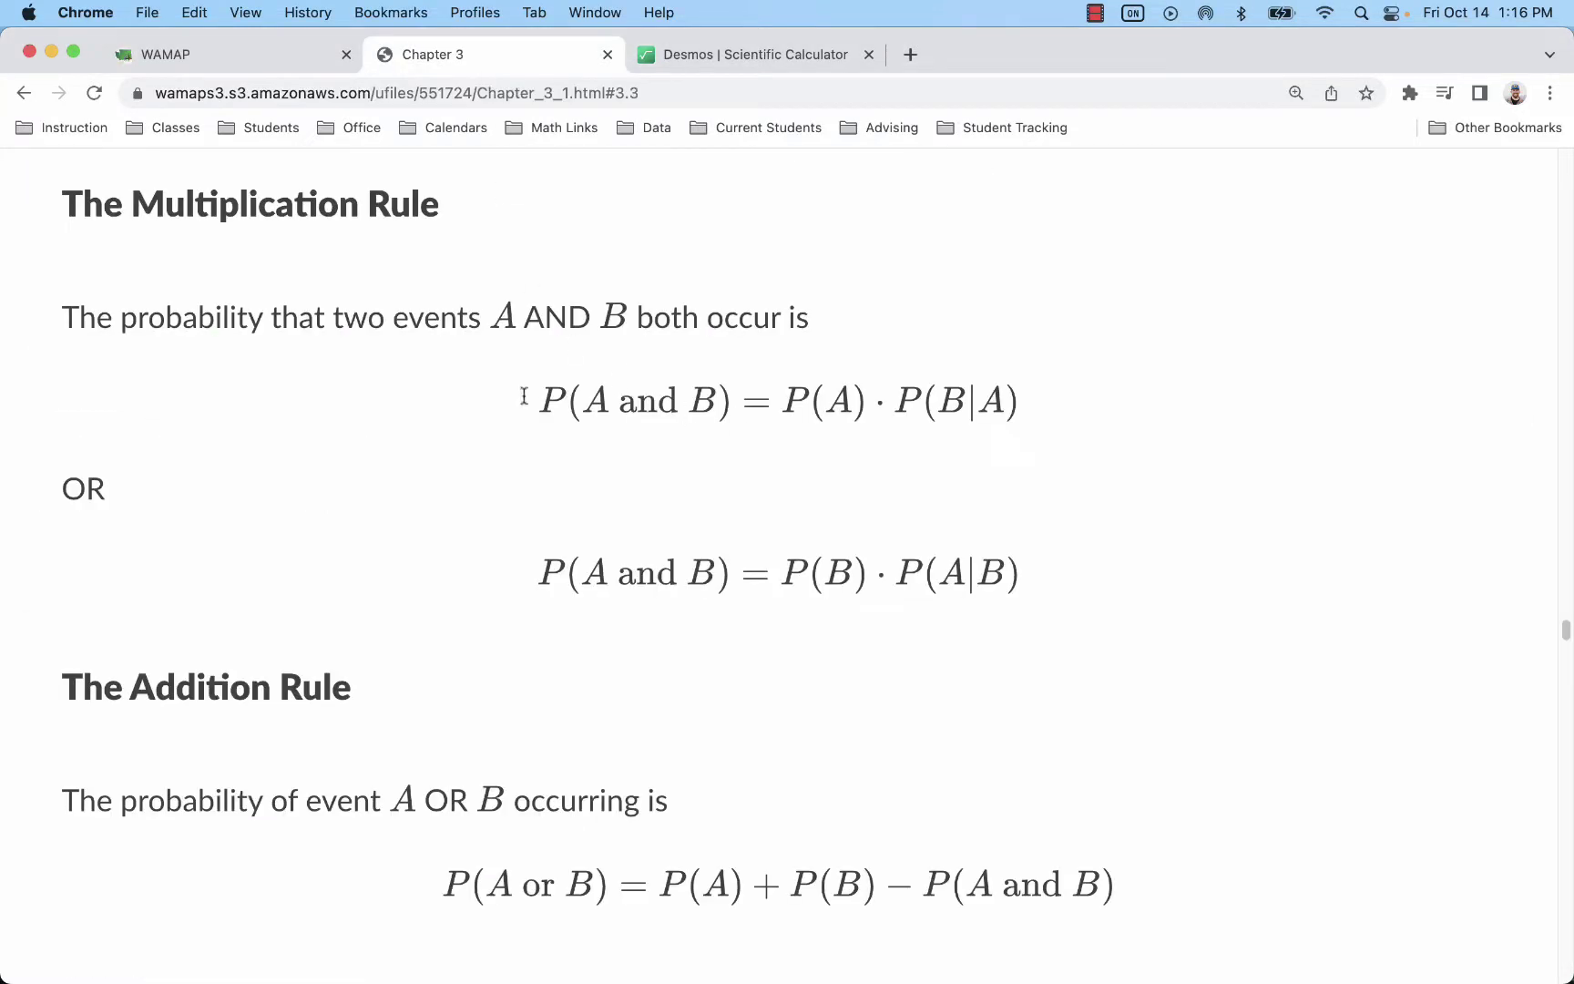
left_click_drag(530, 402, 734, 403)
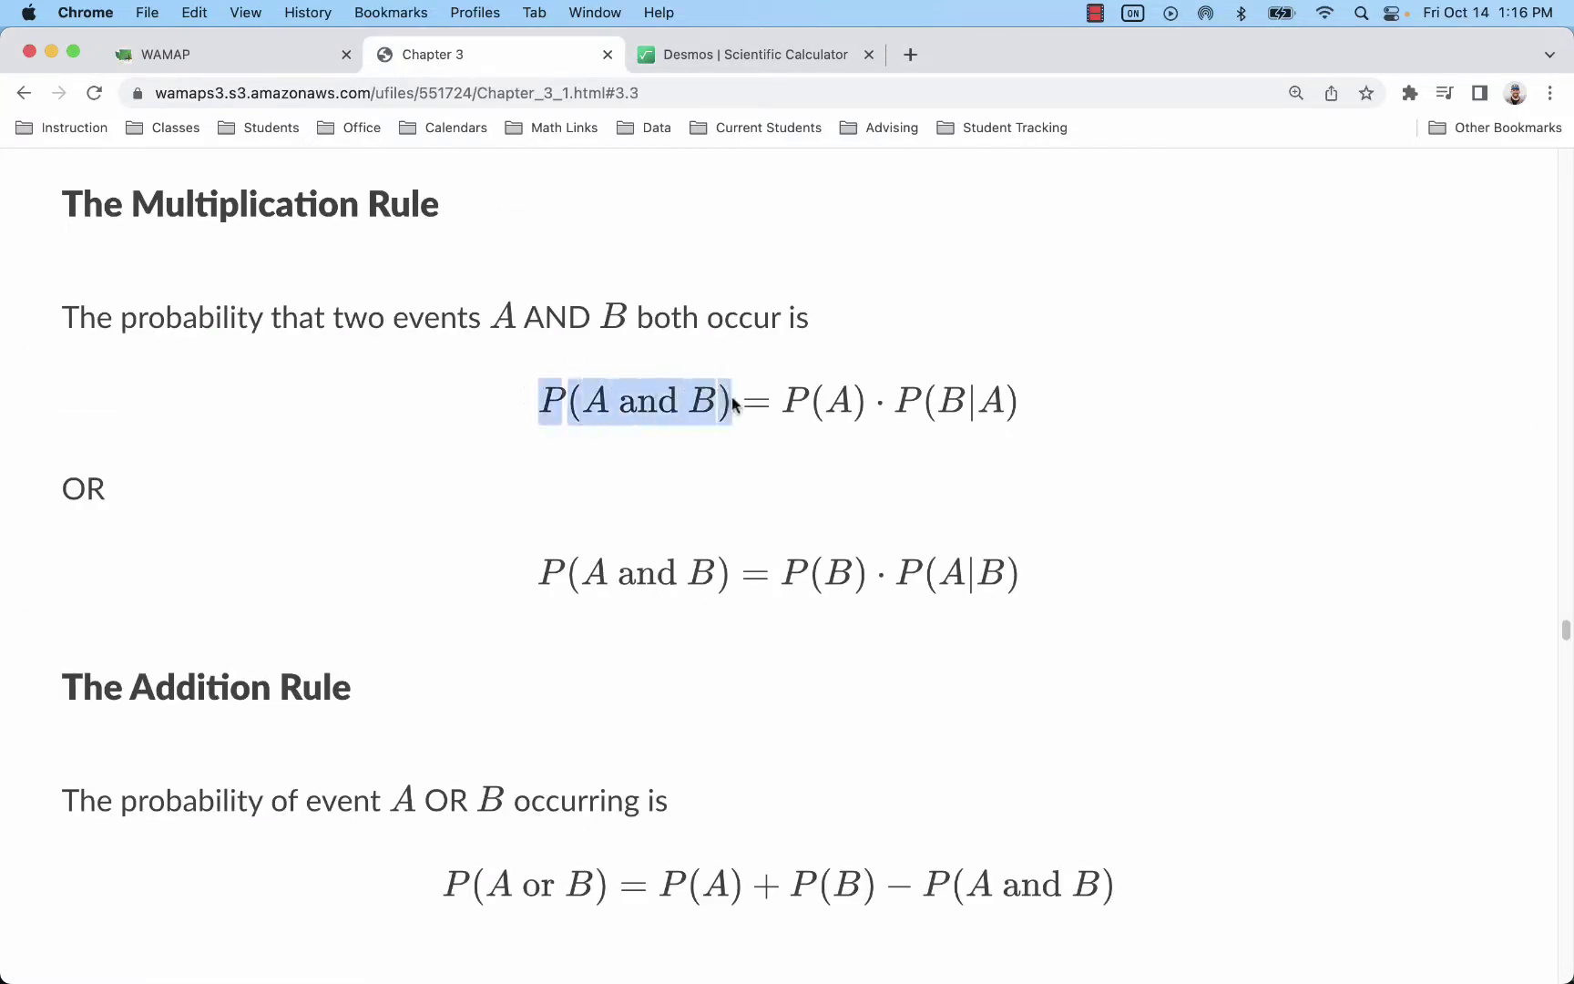
left_click(665, 431)
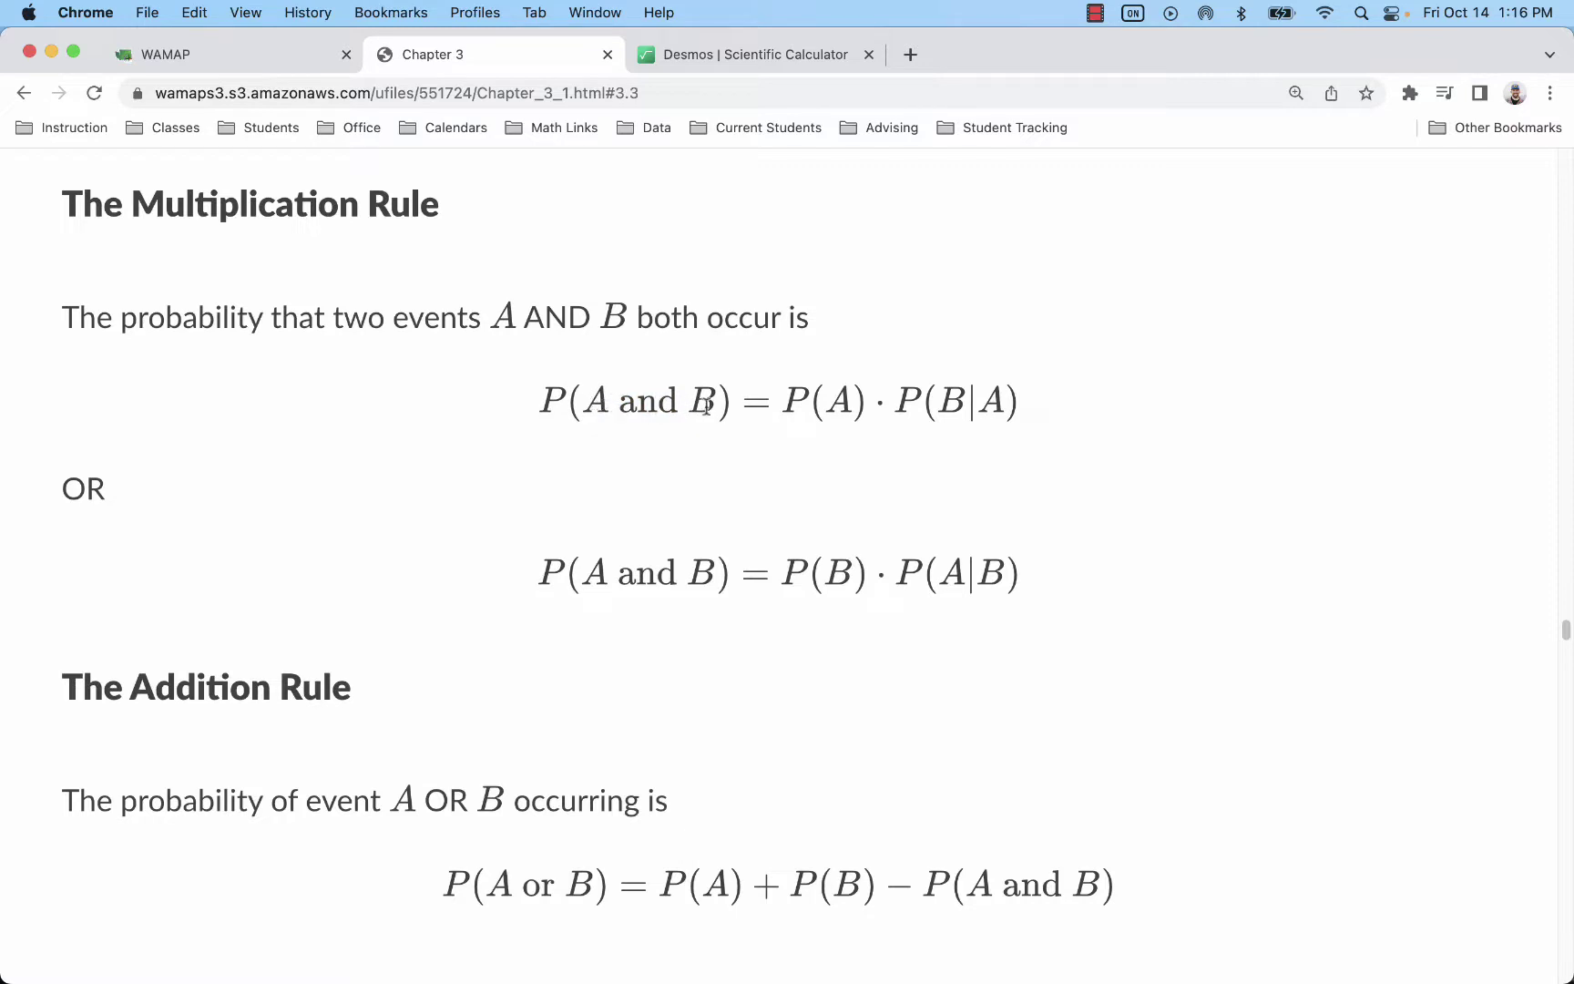
Step: Highlight events A and B, the word 'and', and the product P(A)·P(B|A)
double_click(586, 407)
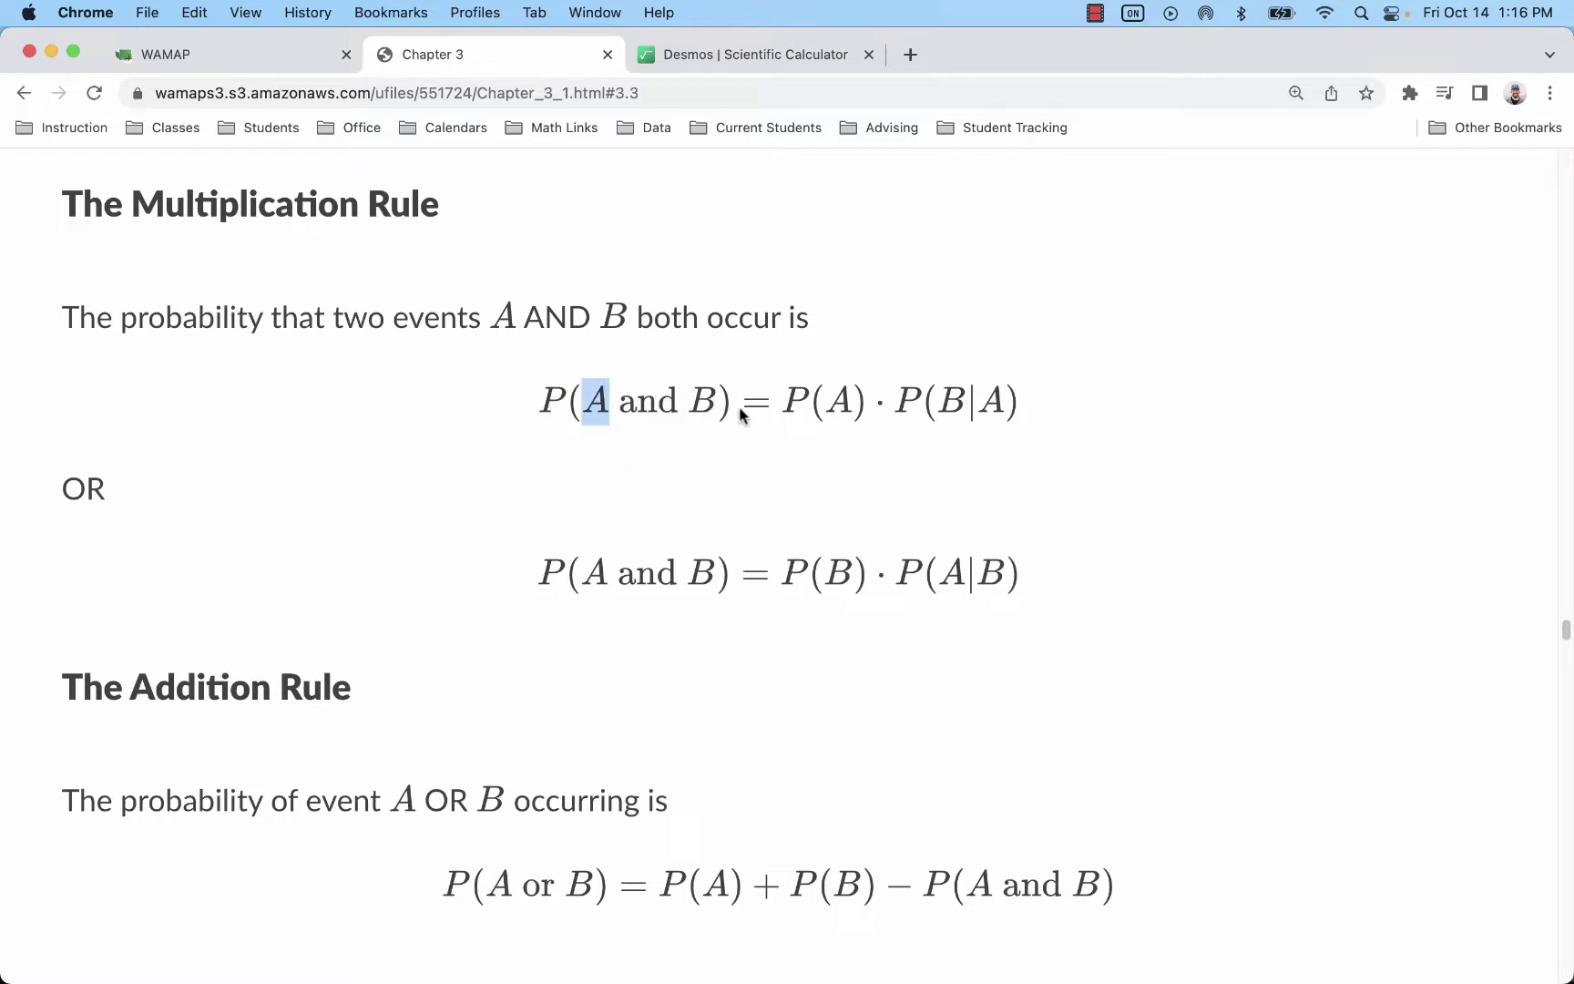
double_click(701, 402)
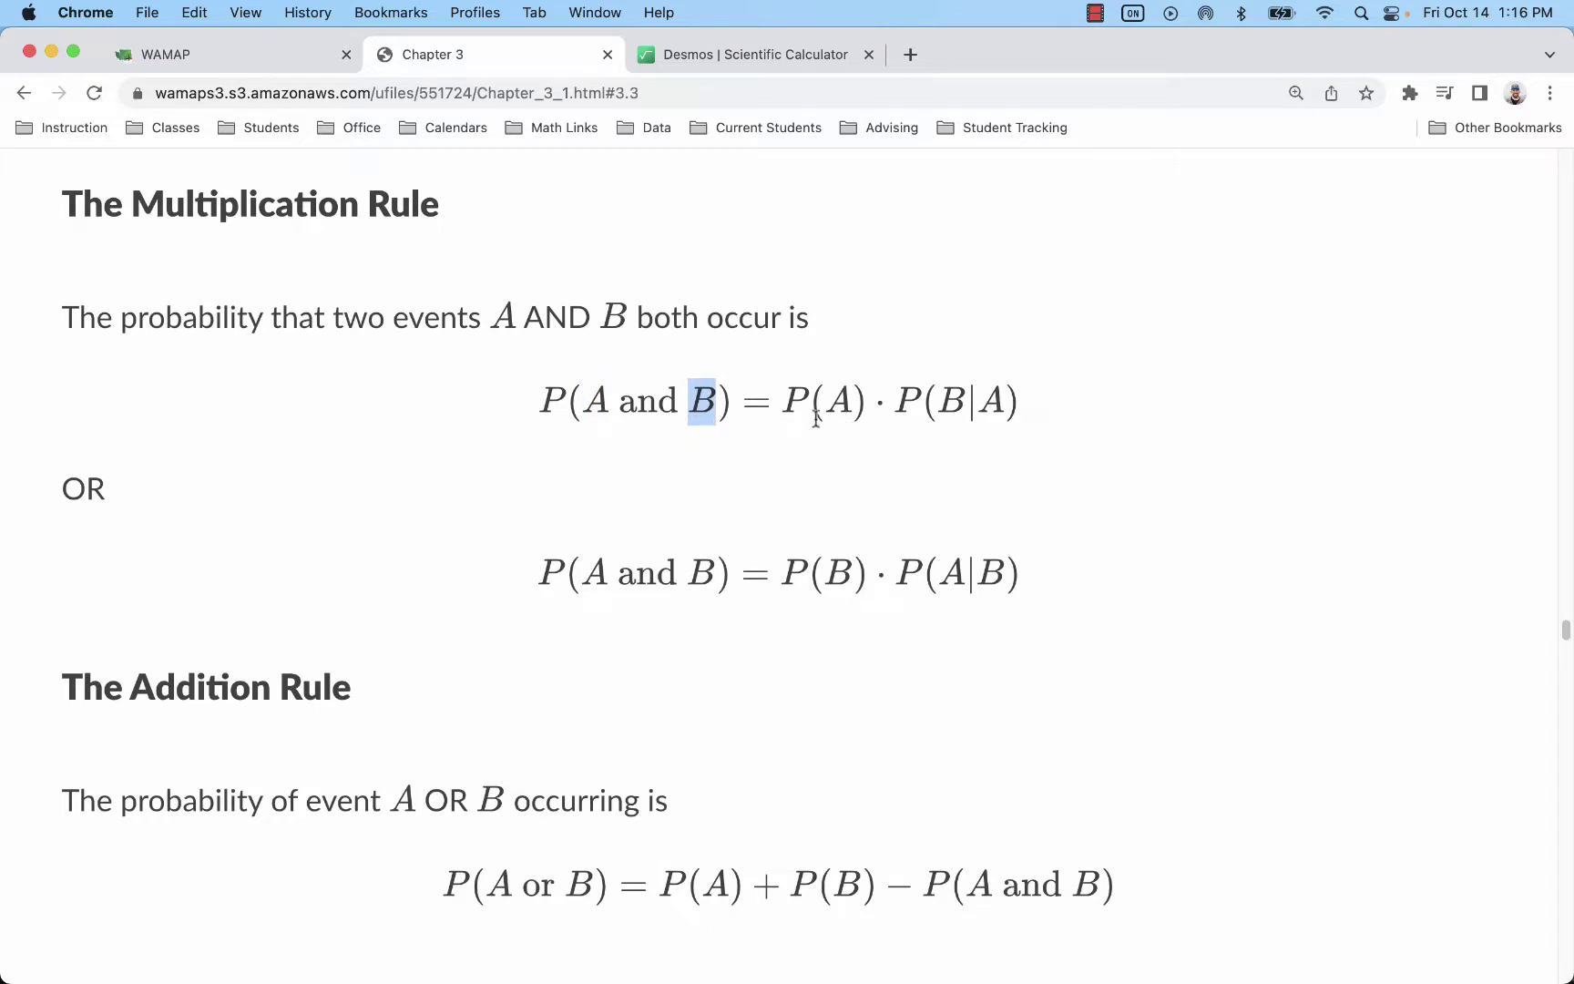
left_click_drag(781, 401, 1033, 398)
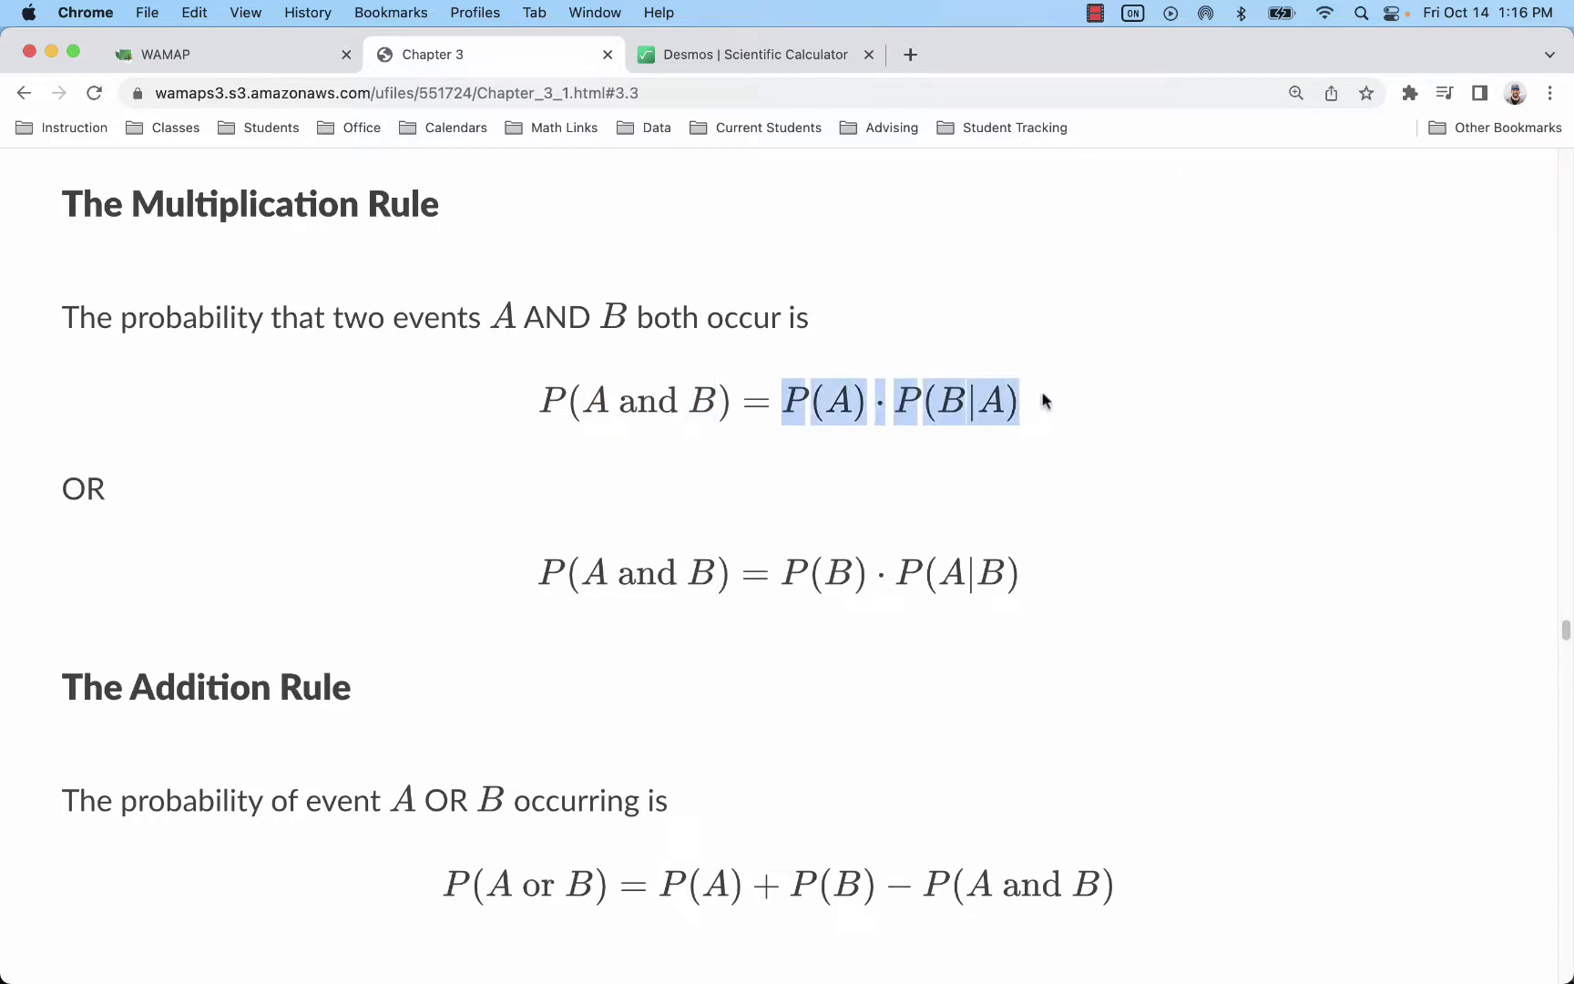
left_click(661, 420)
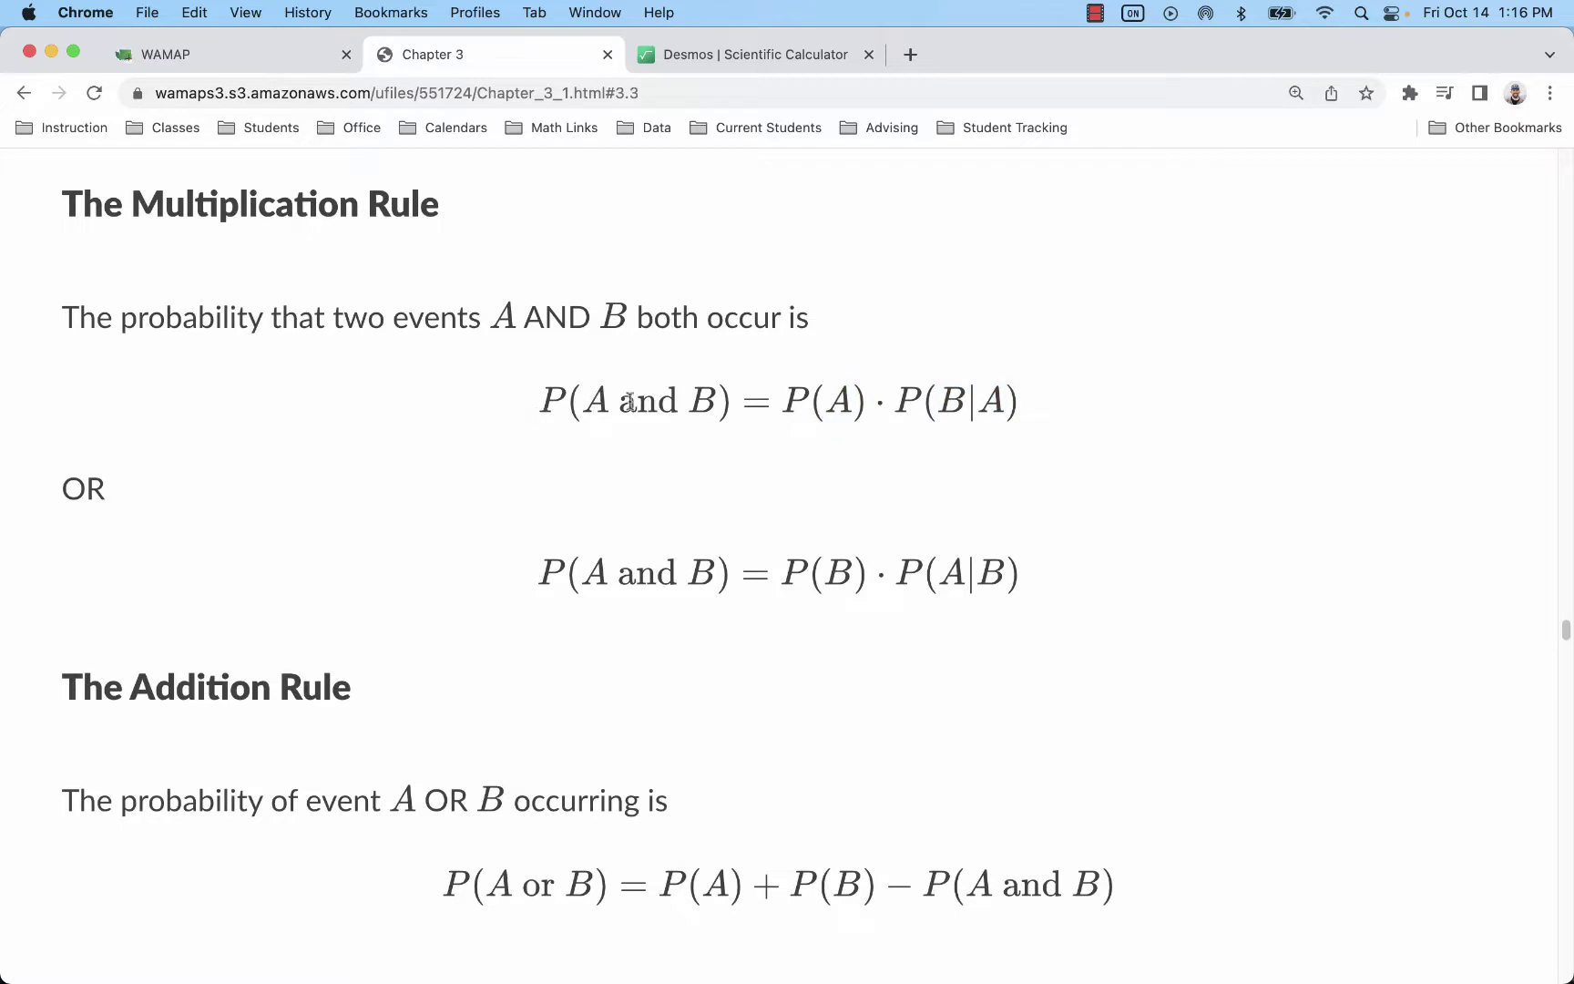
left_click_drag(583, 403, 713, 403)
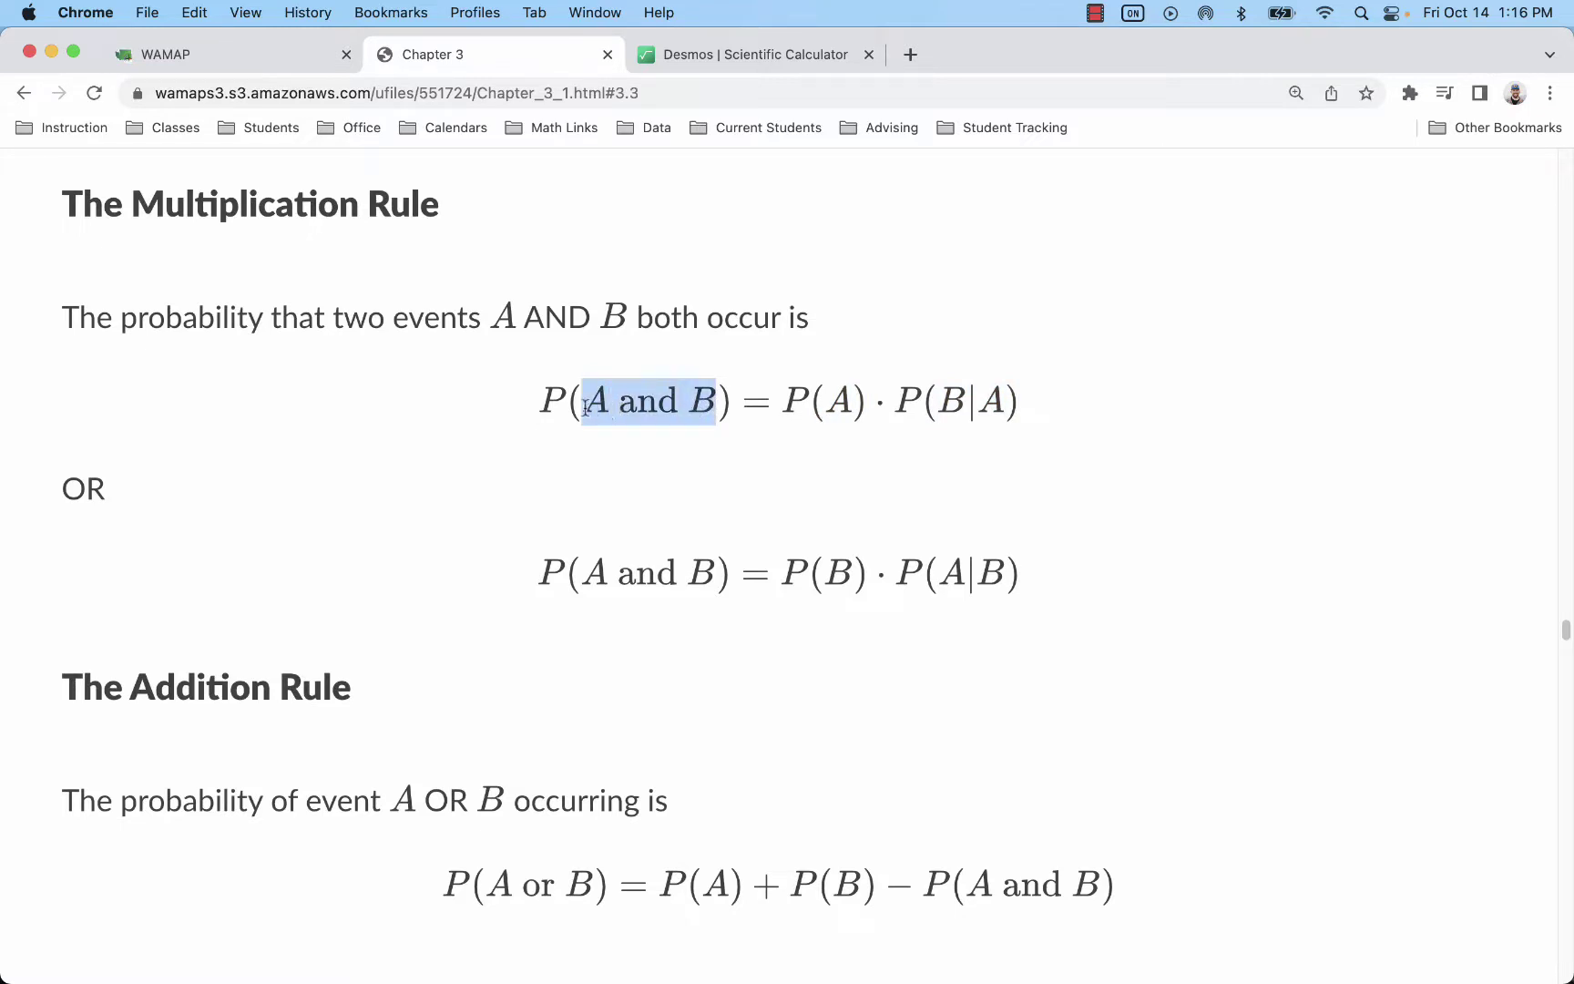
double_click(640, 400)
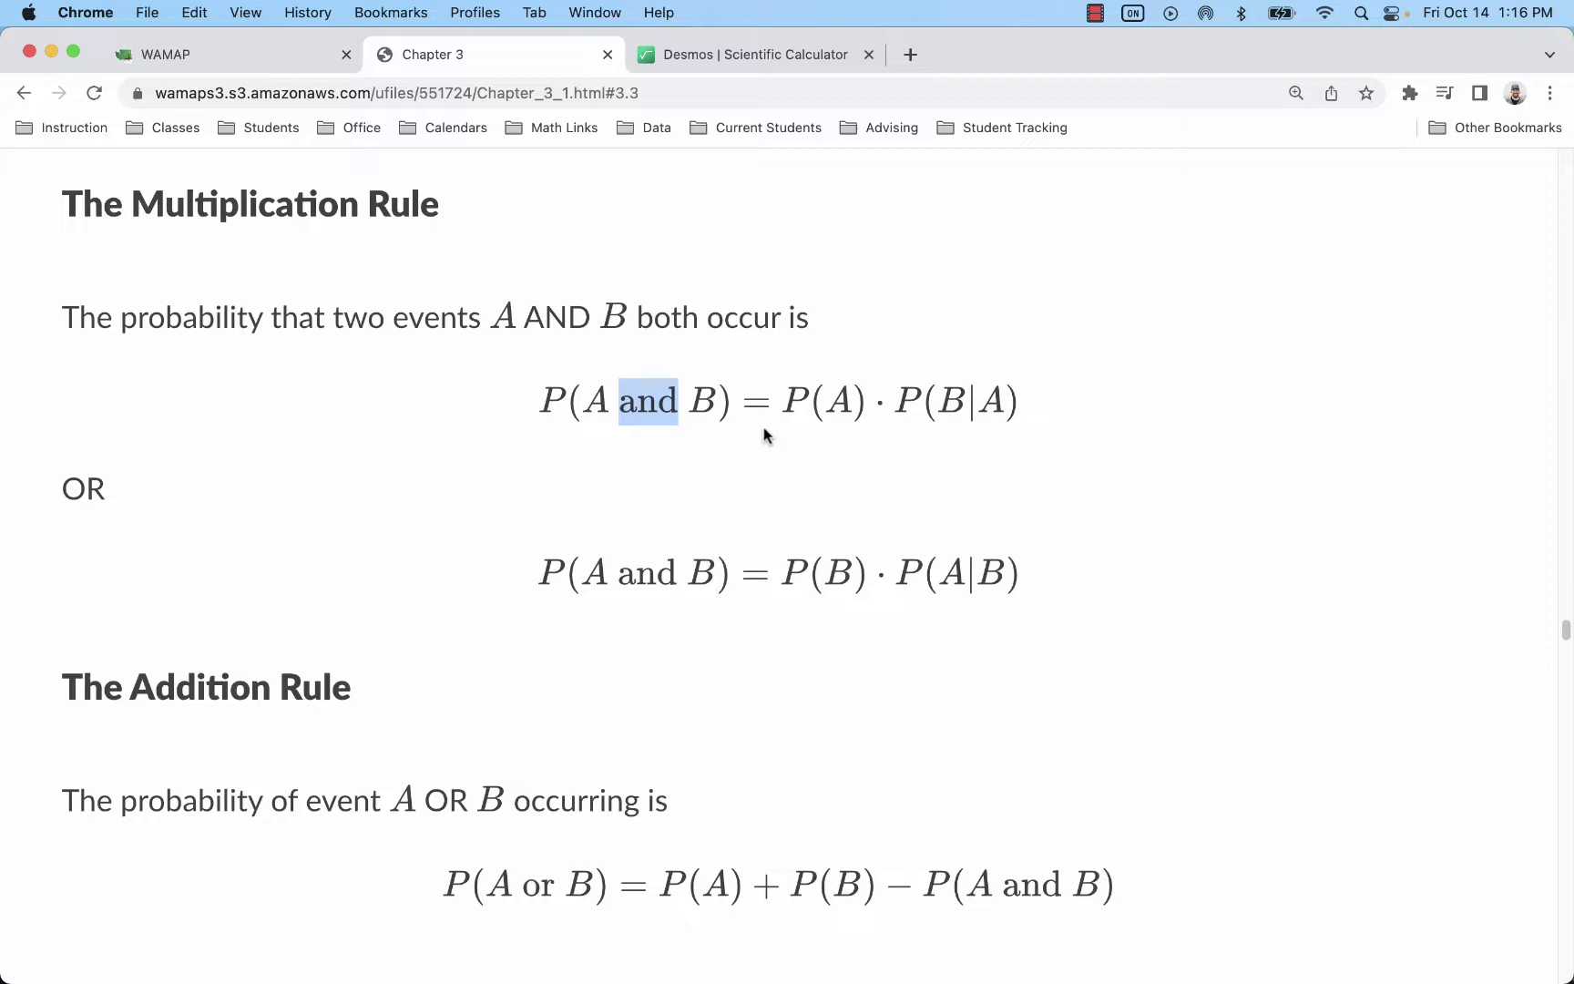
left_click_drag(781, 401, 1023, 401)
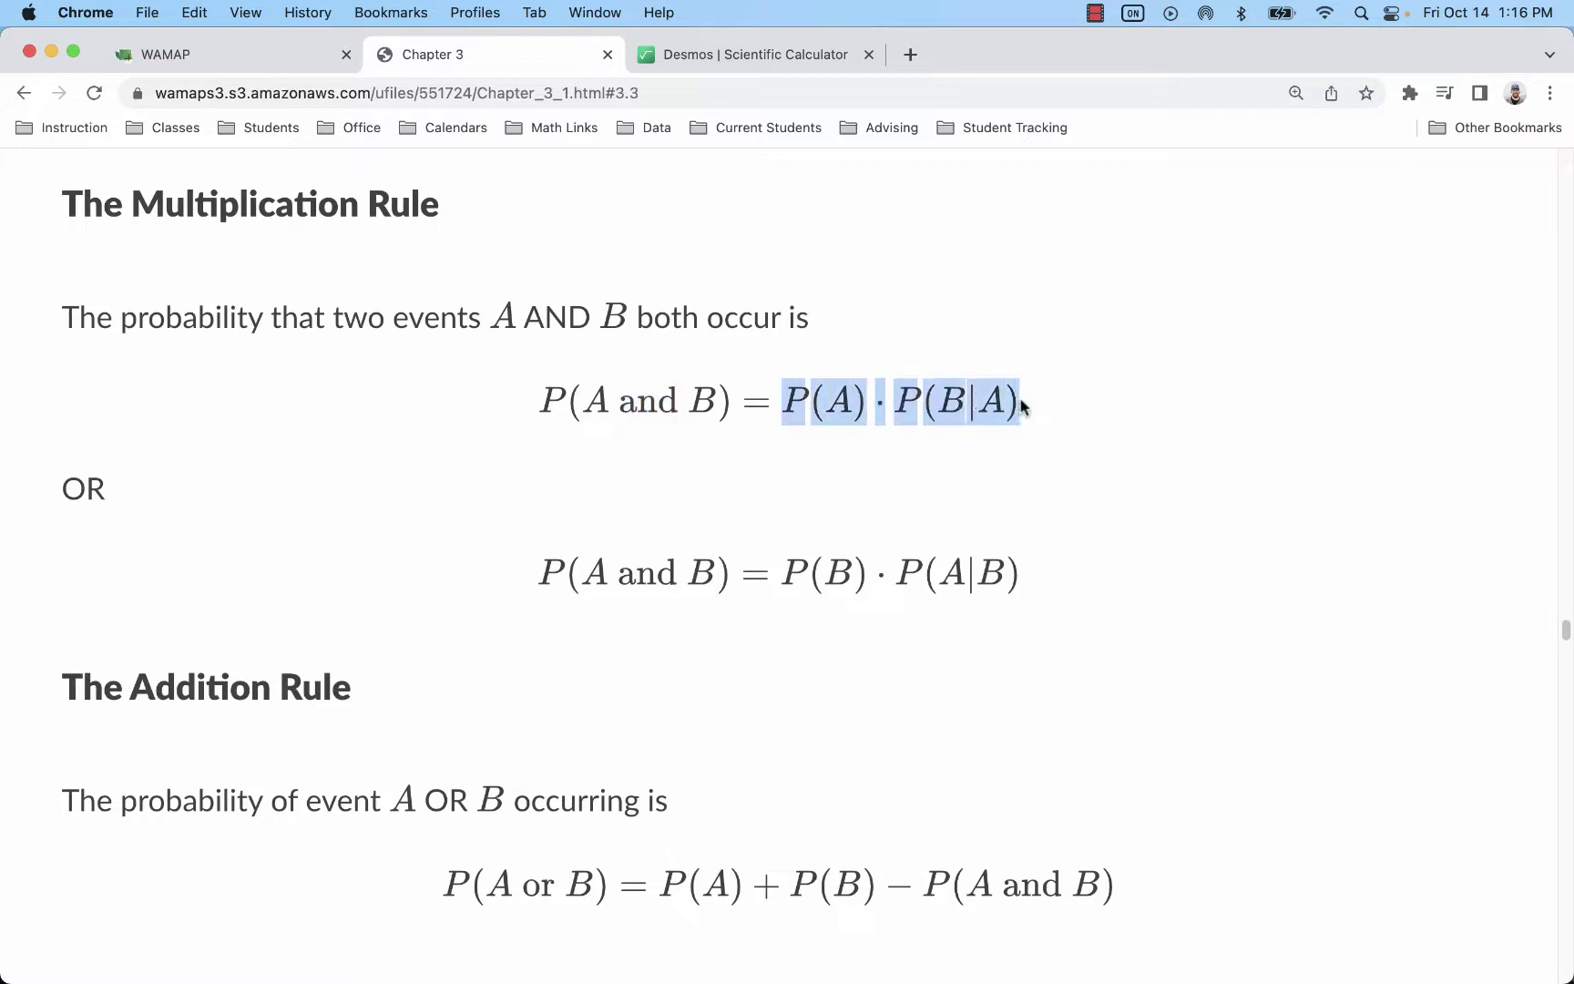
left_click(892, 400)
left_click_drag(867, 404, 788, 408)
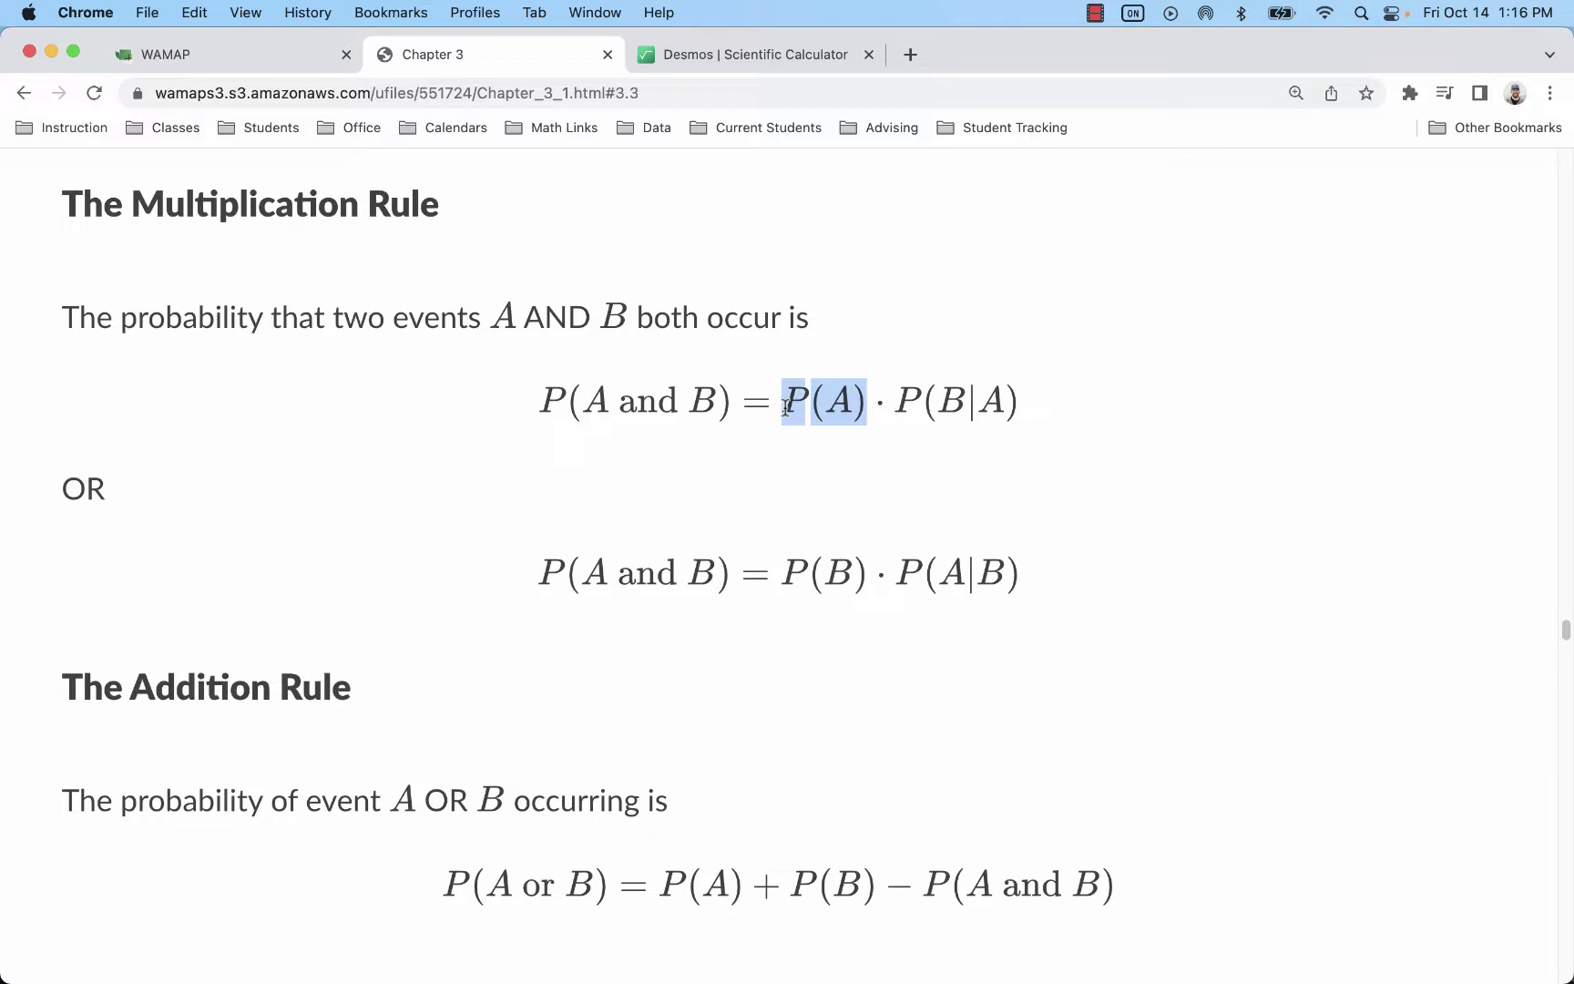
Step: Highlight 19% in the WAMAP dog question, then P(B|A) in the rule
left_click(270, 54)
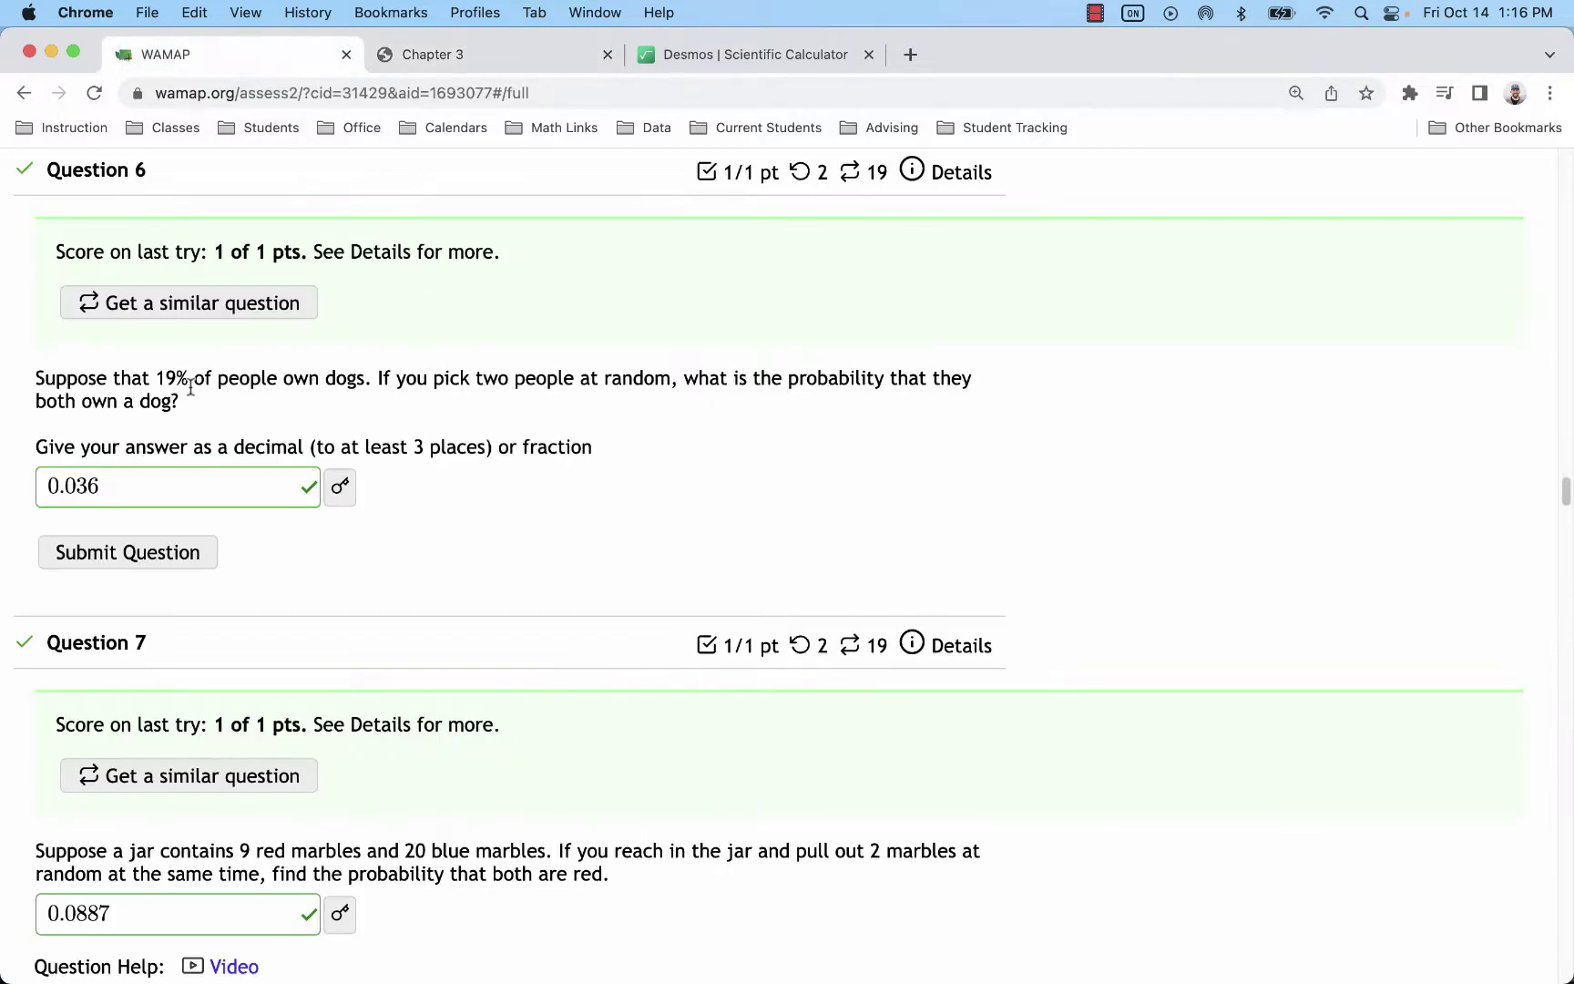
left_click_drag(188, 379, 155, 384)
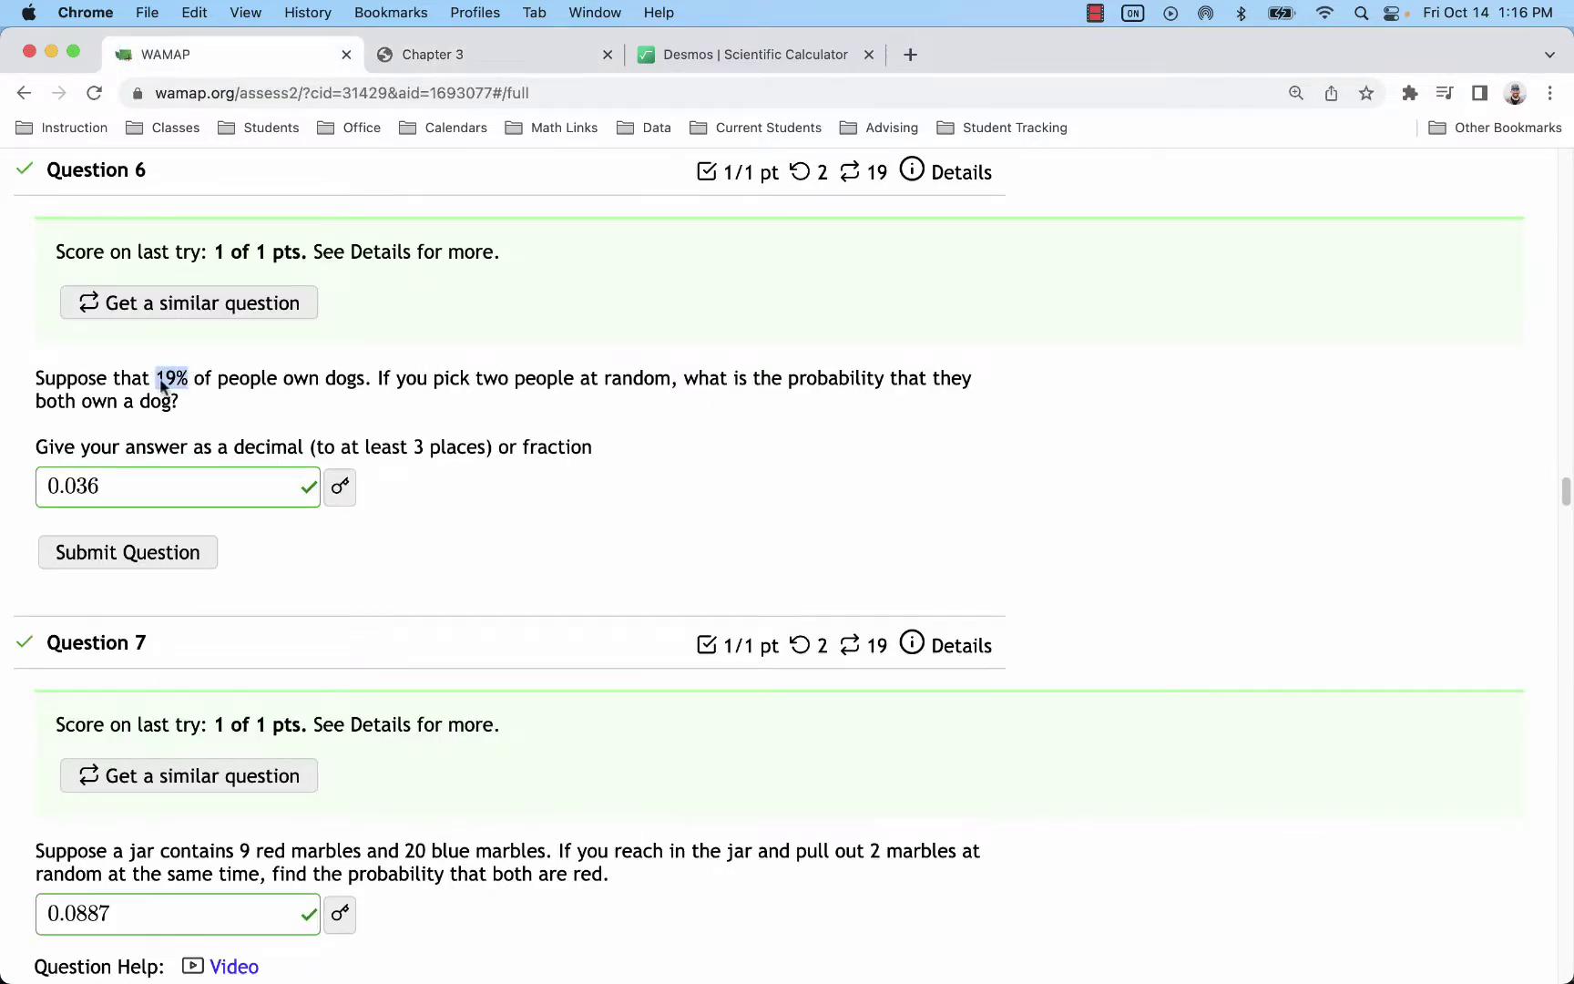
left_click(428, 54)
left_click_drag(896, 400, 1003, 402)
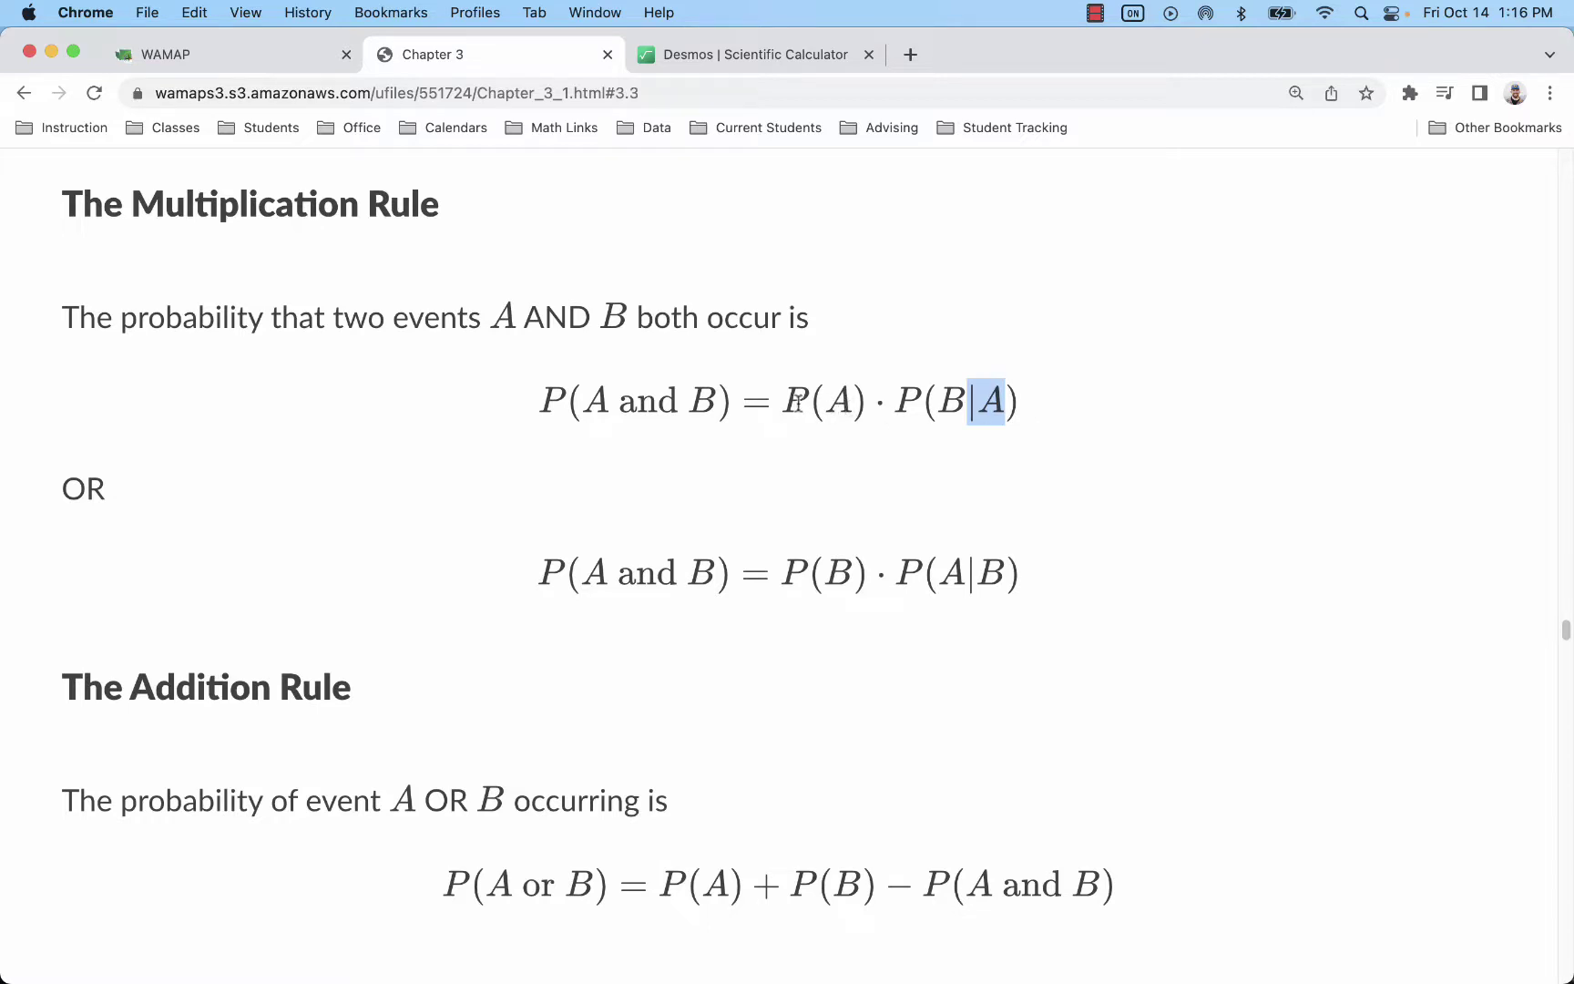
scroll(815, 401, "down", 1)
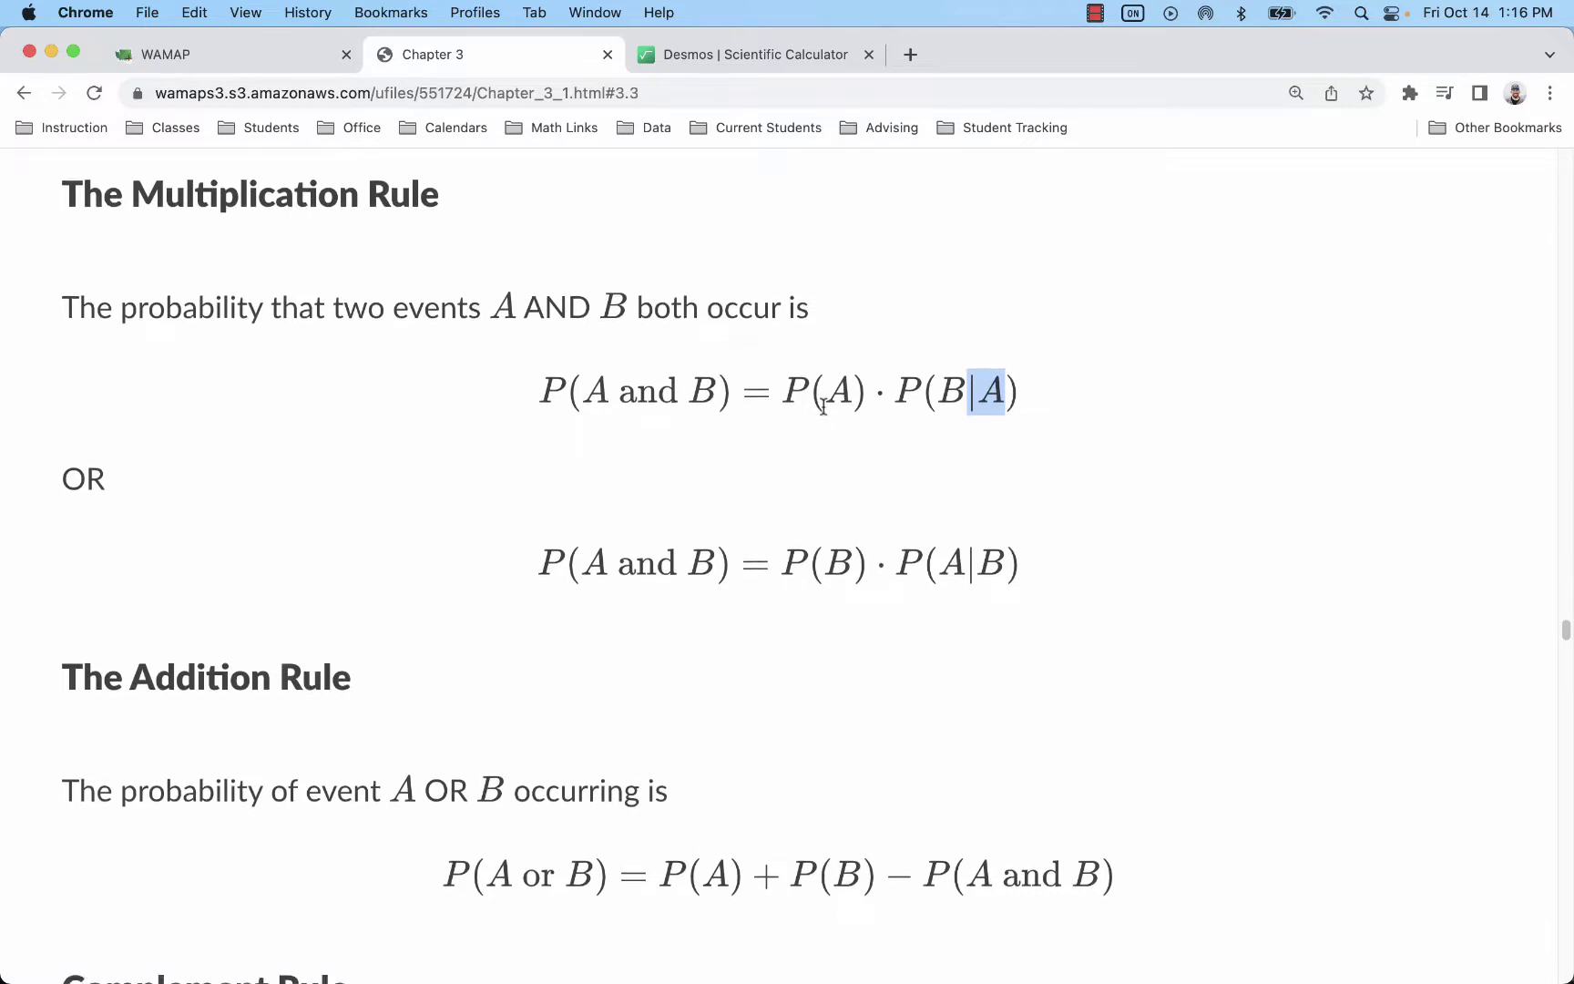
scroll(852, 405, "down", 2)
scroll(854, 417, "down", 2)
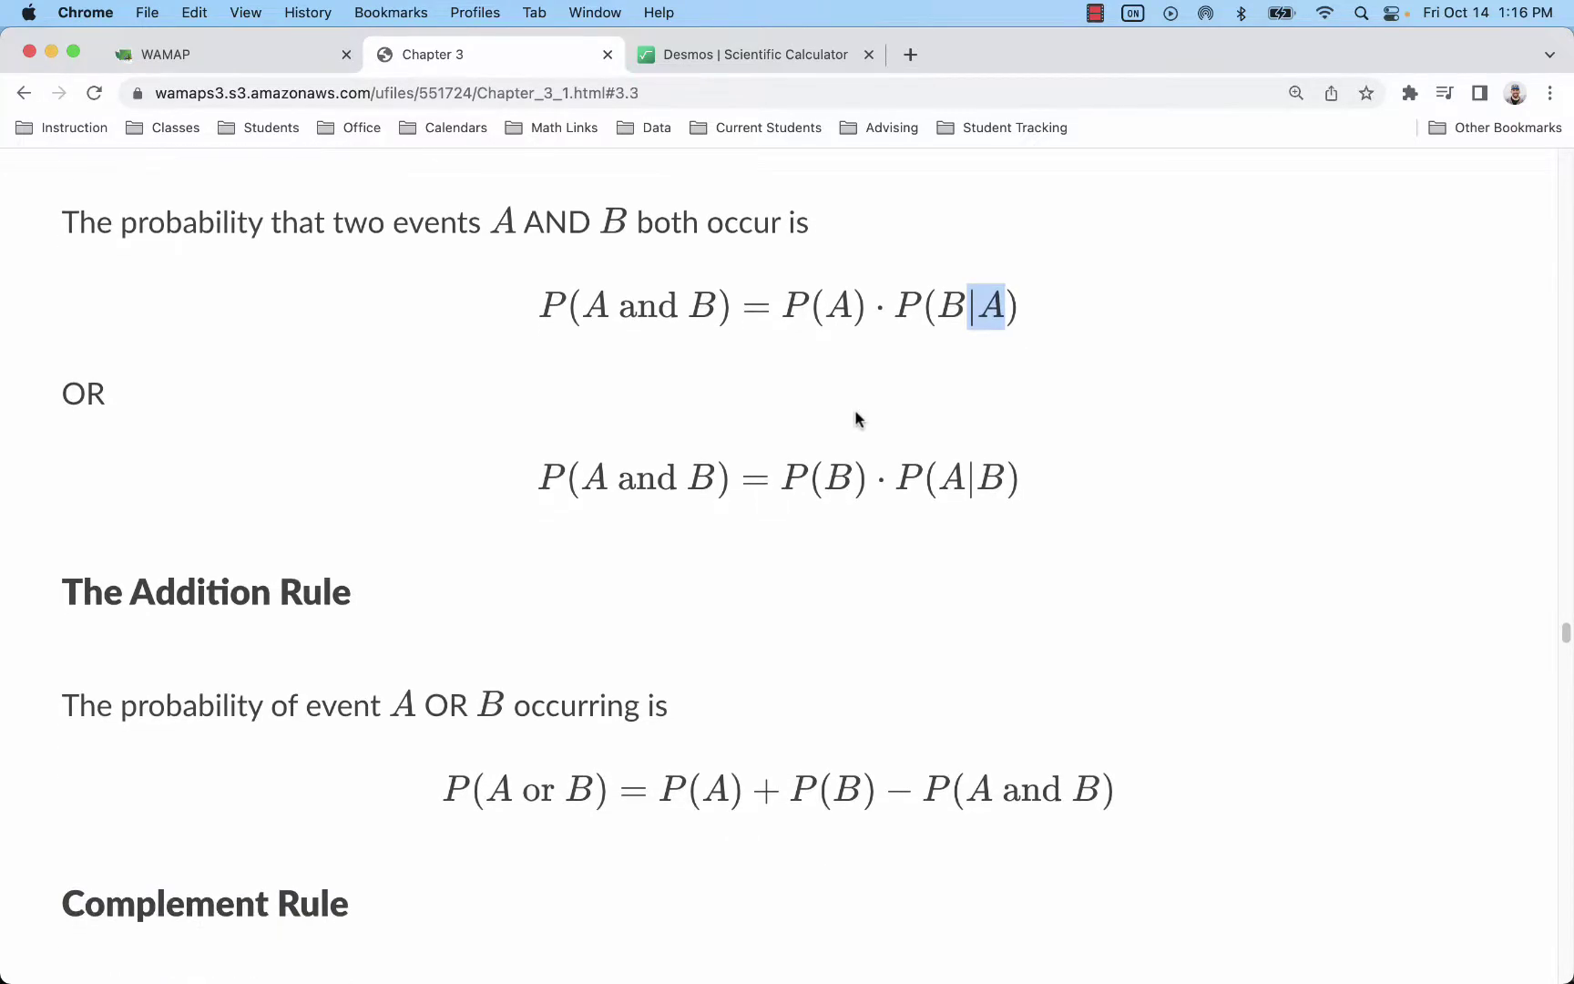
scroll(854, 417, "up", 3)
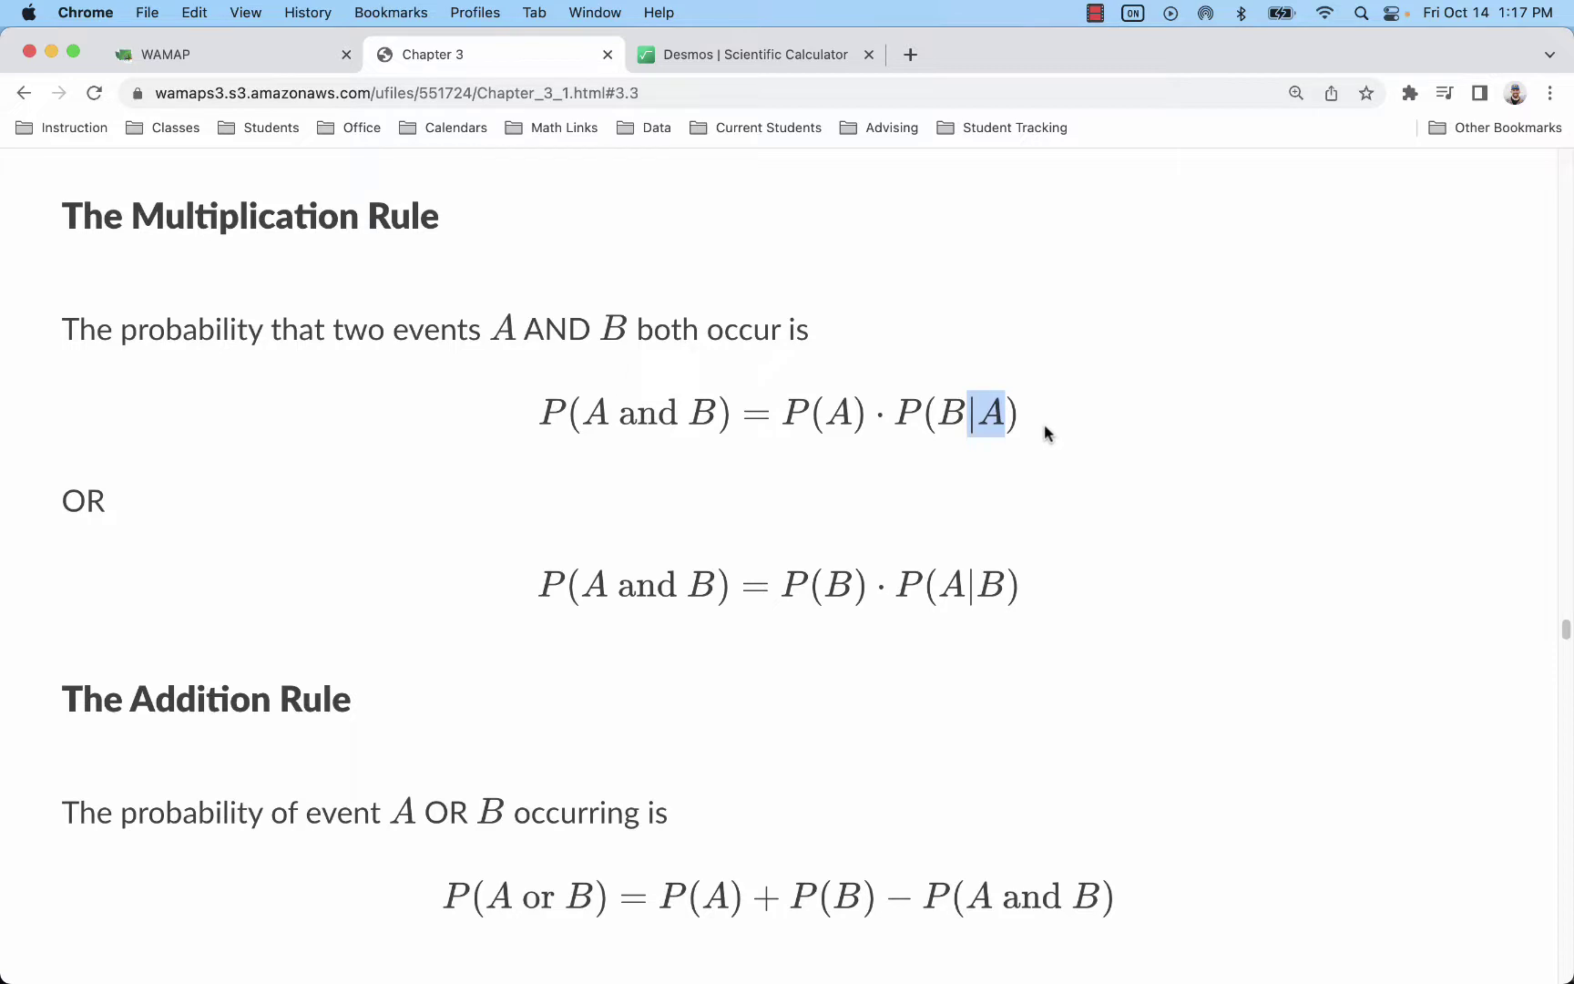
Step: Highlight 'independent', scroll to the Multiplication and Addition Rules, then return to WAMAP
scroll(1044, 431, "up", 12)
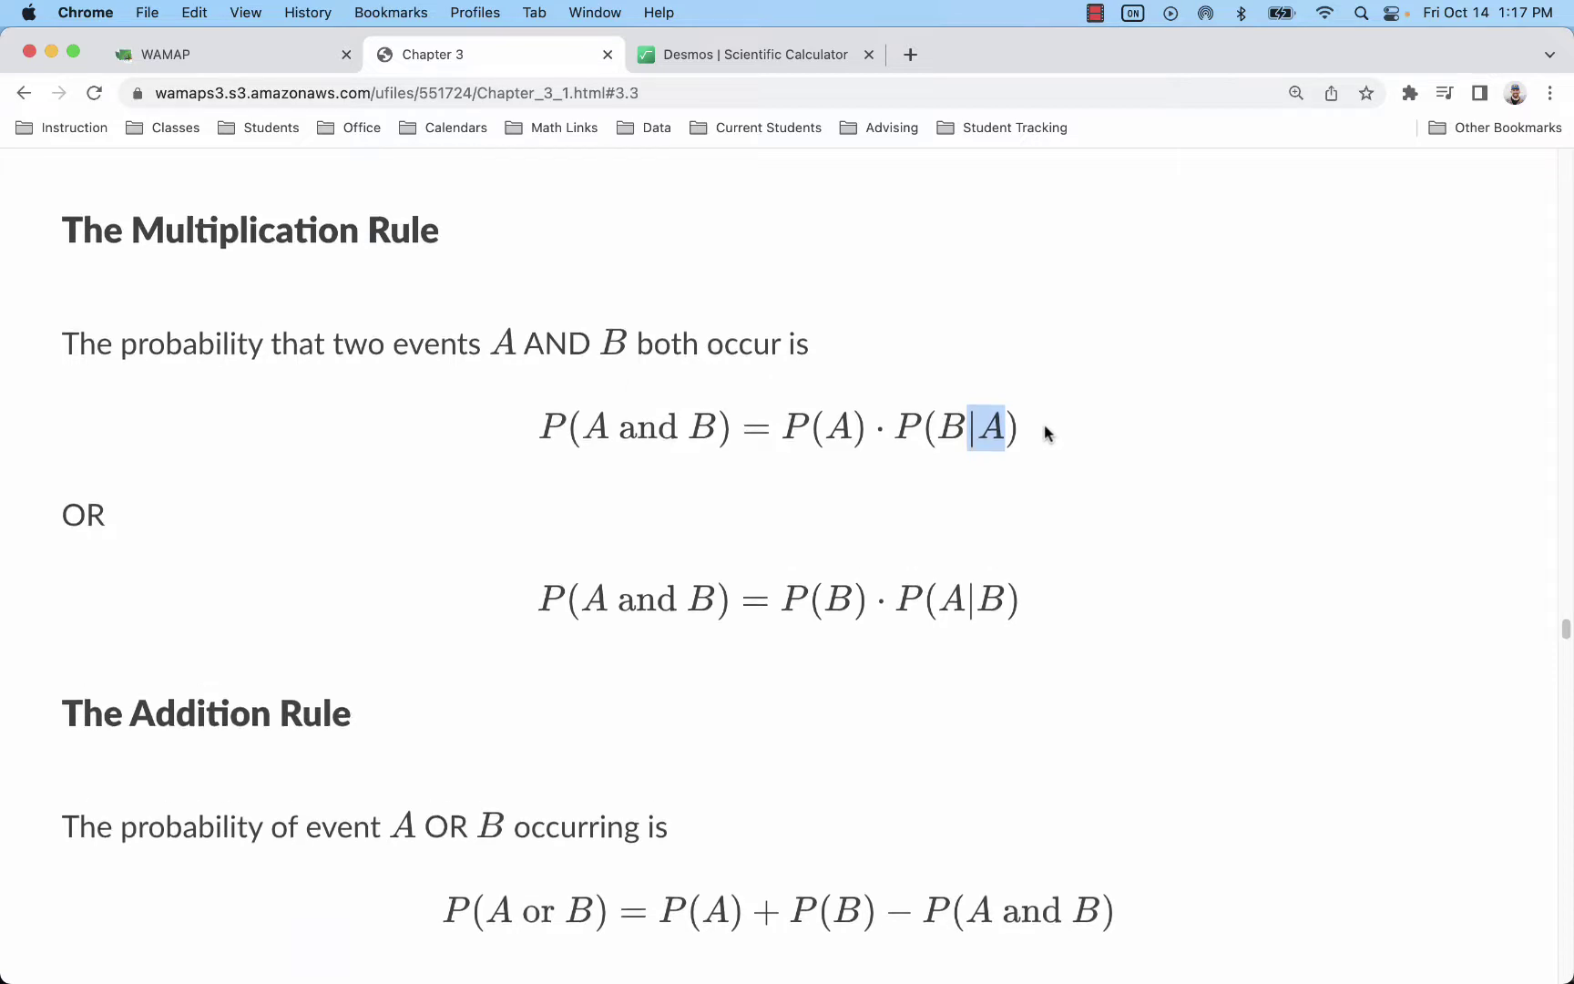
scroll(1038, 423, "up", 10)
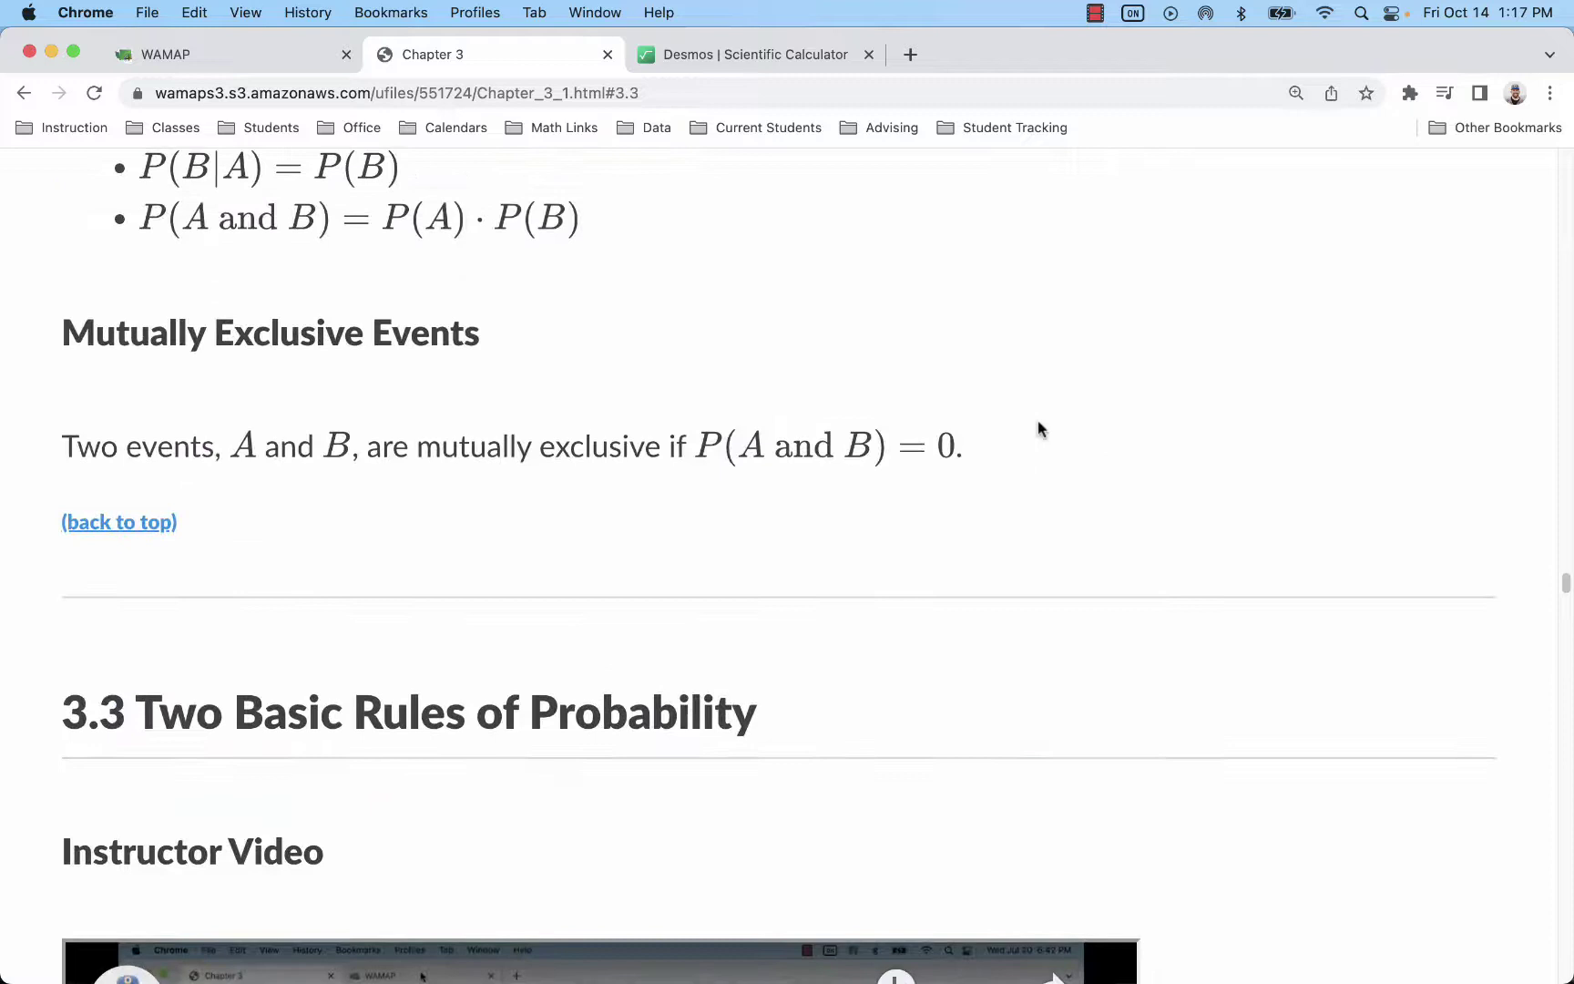
scroll(977, 422, "down", 1)
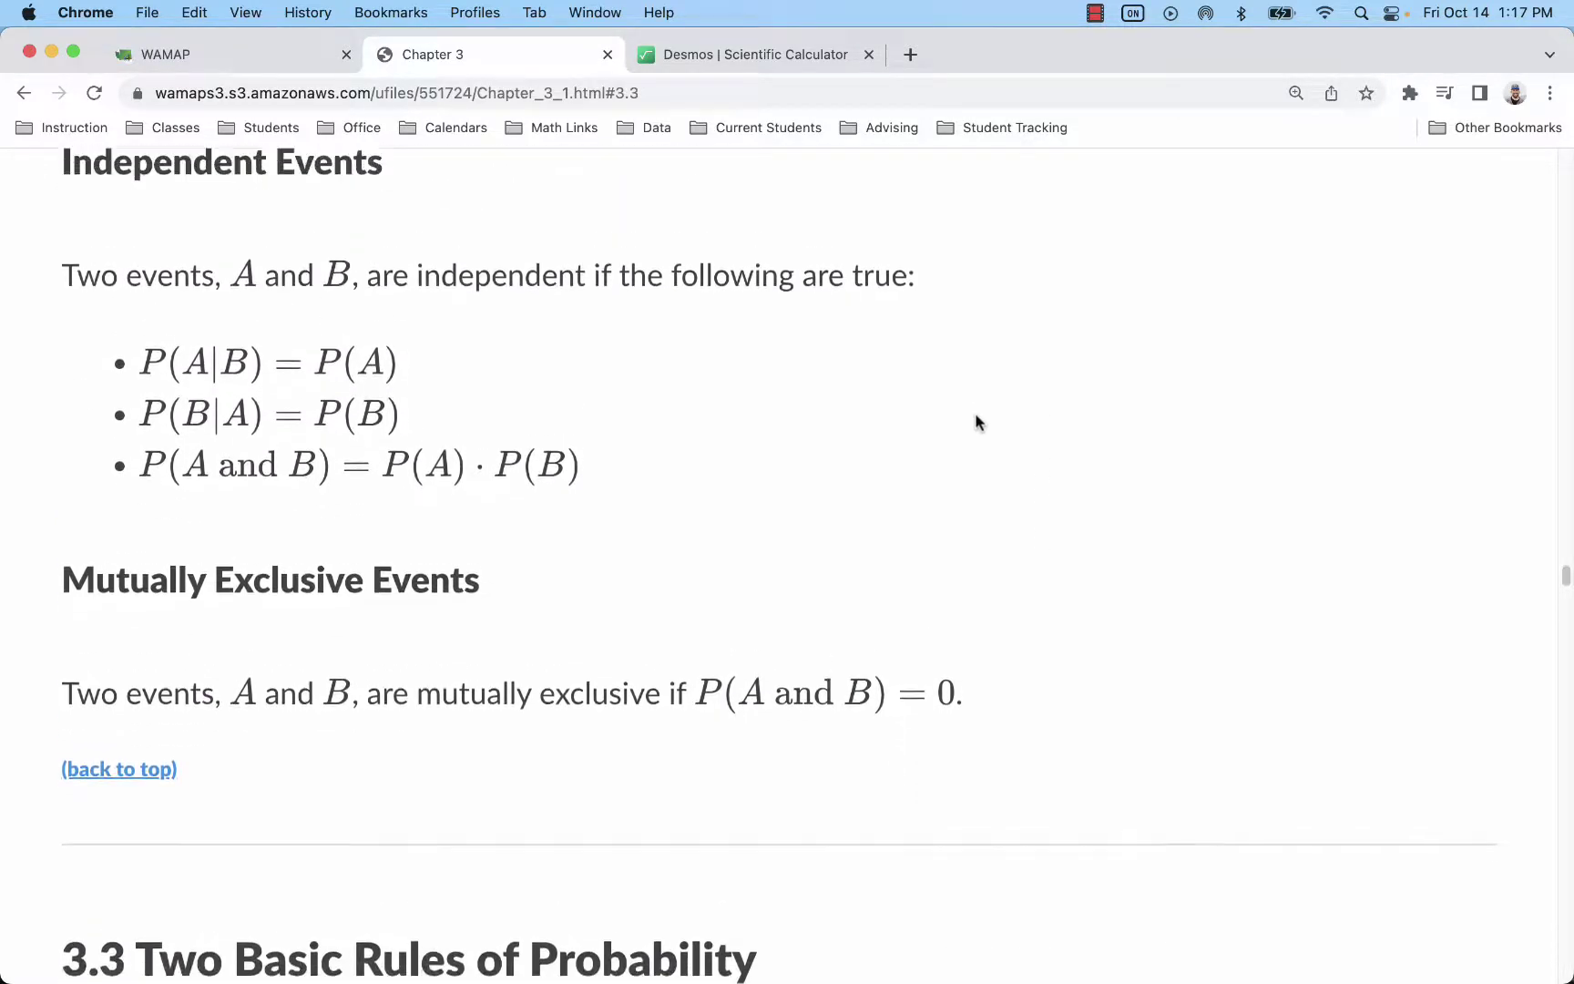
scroll(976, 421, "up", 1)
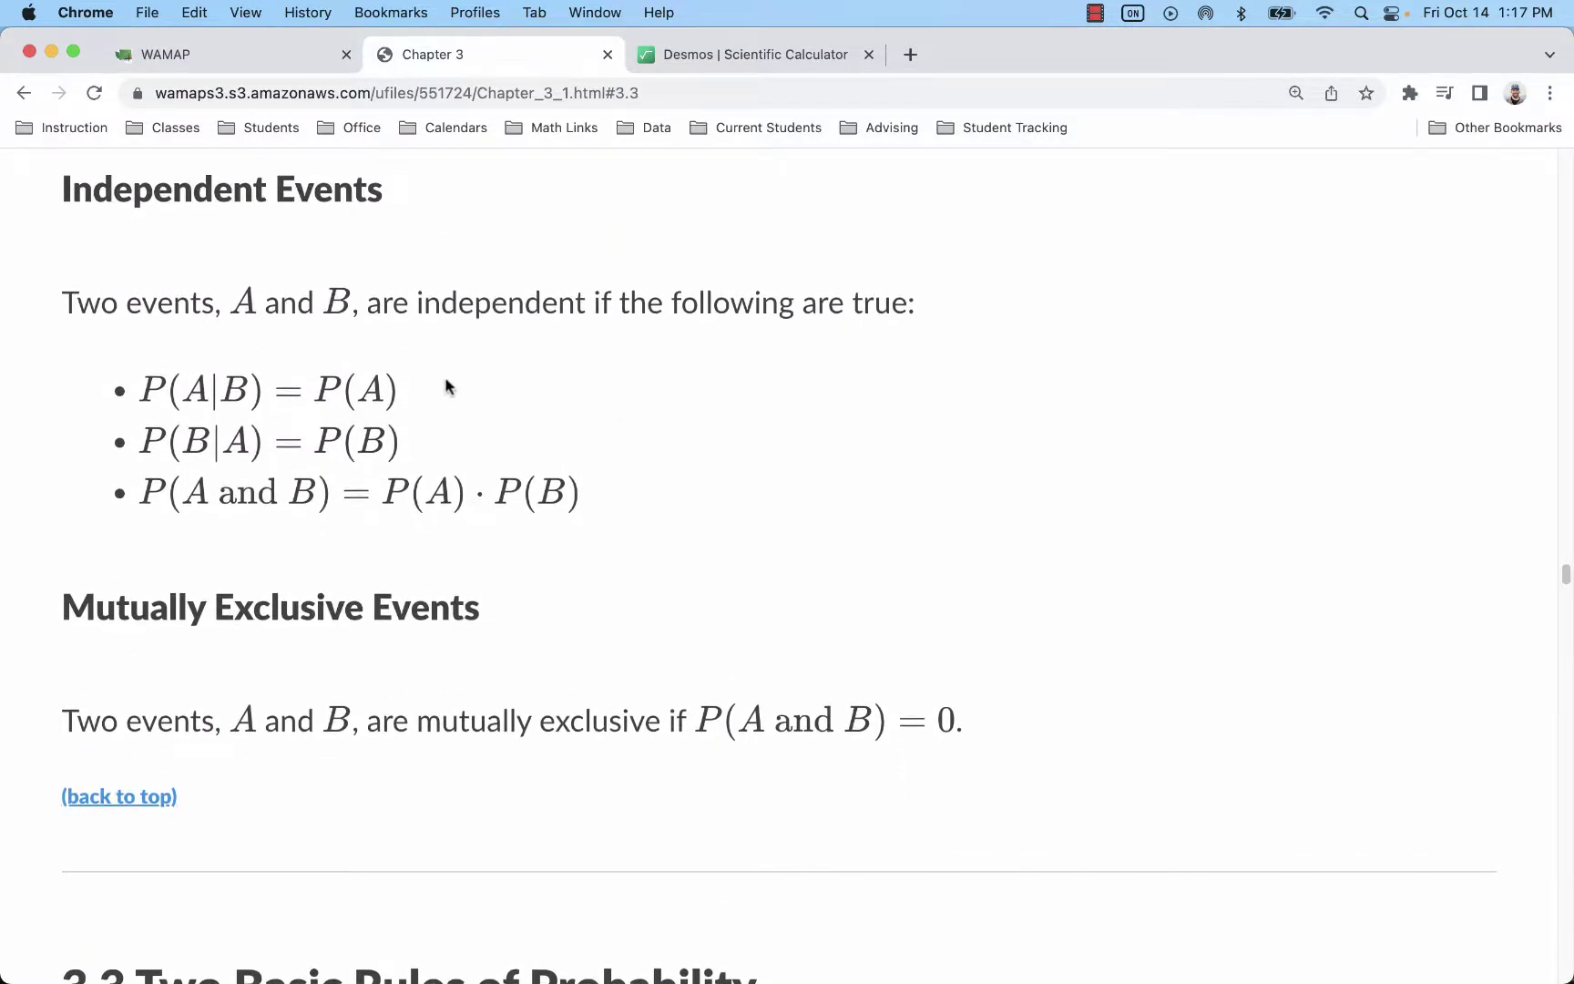
double_click(496, 303)
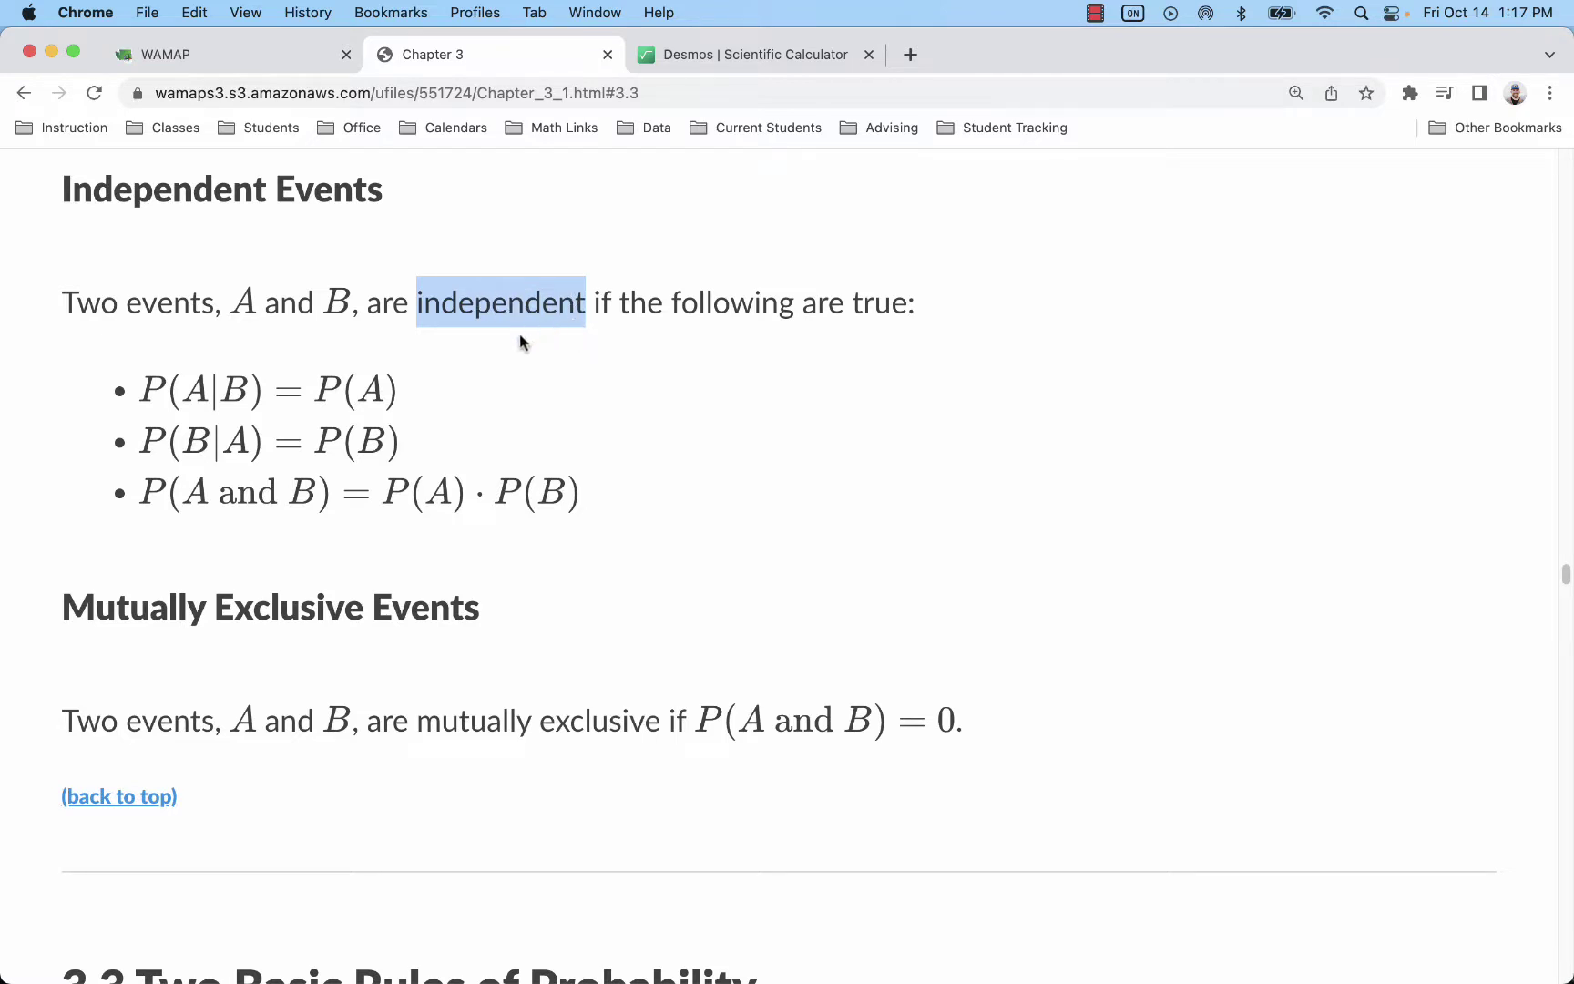
left_click(523, 303)
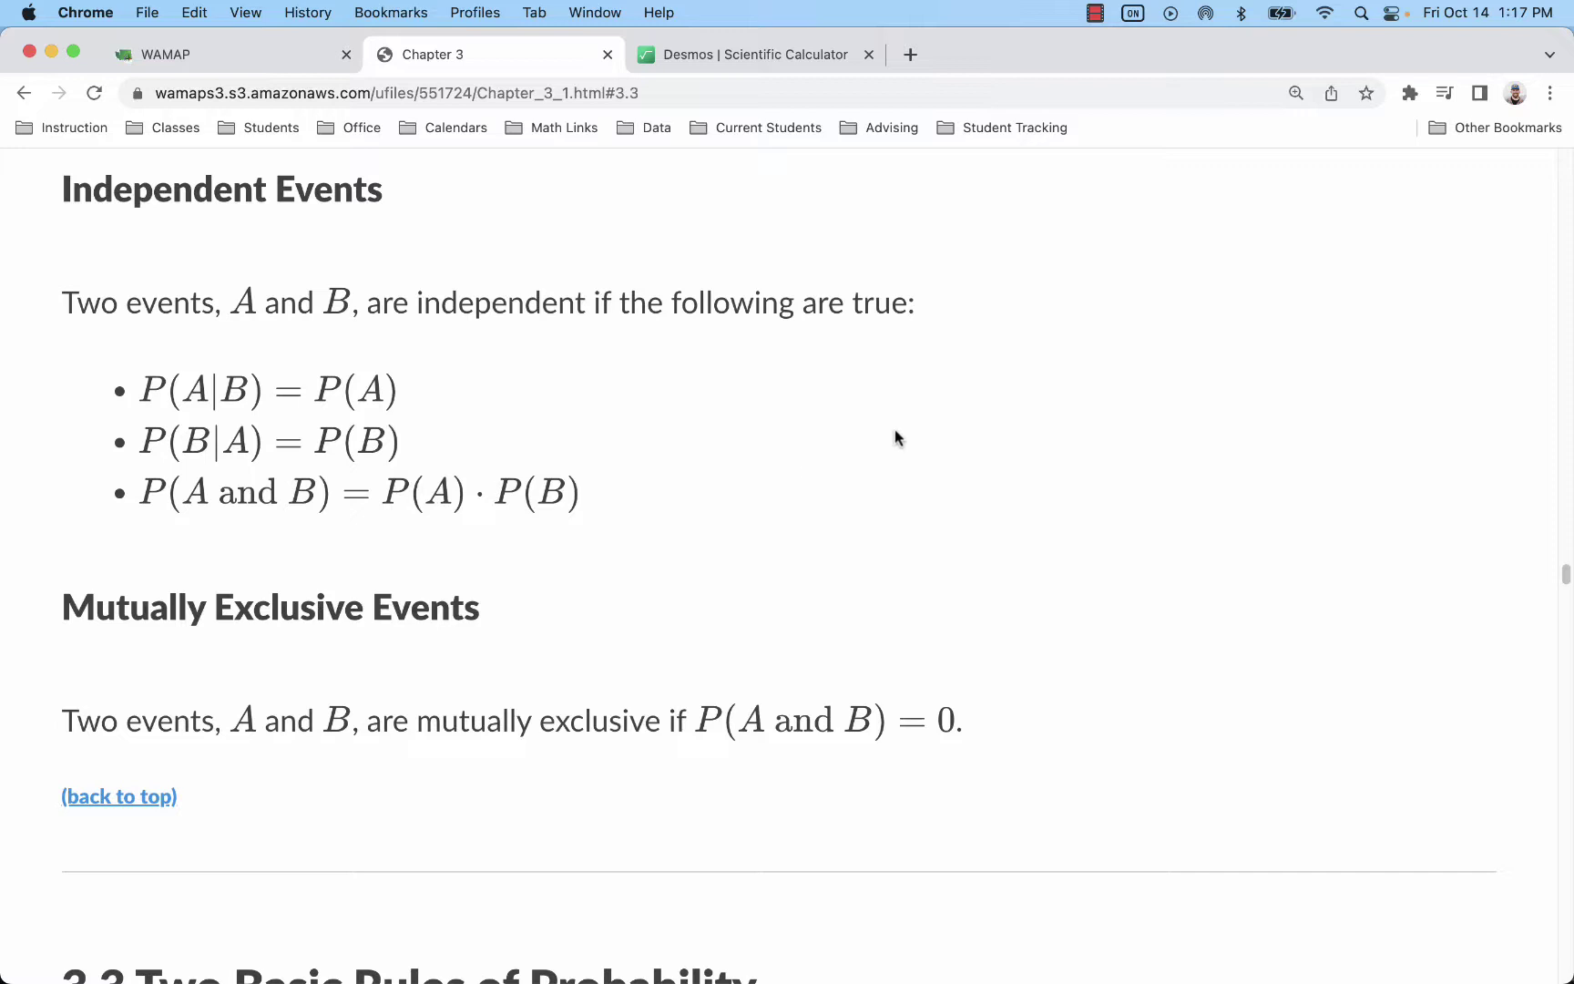
scroll(1007, 426, "down", 15)
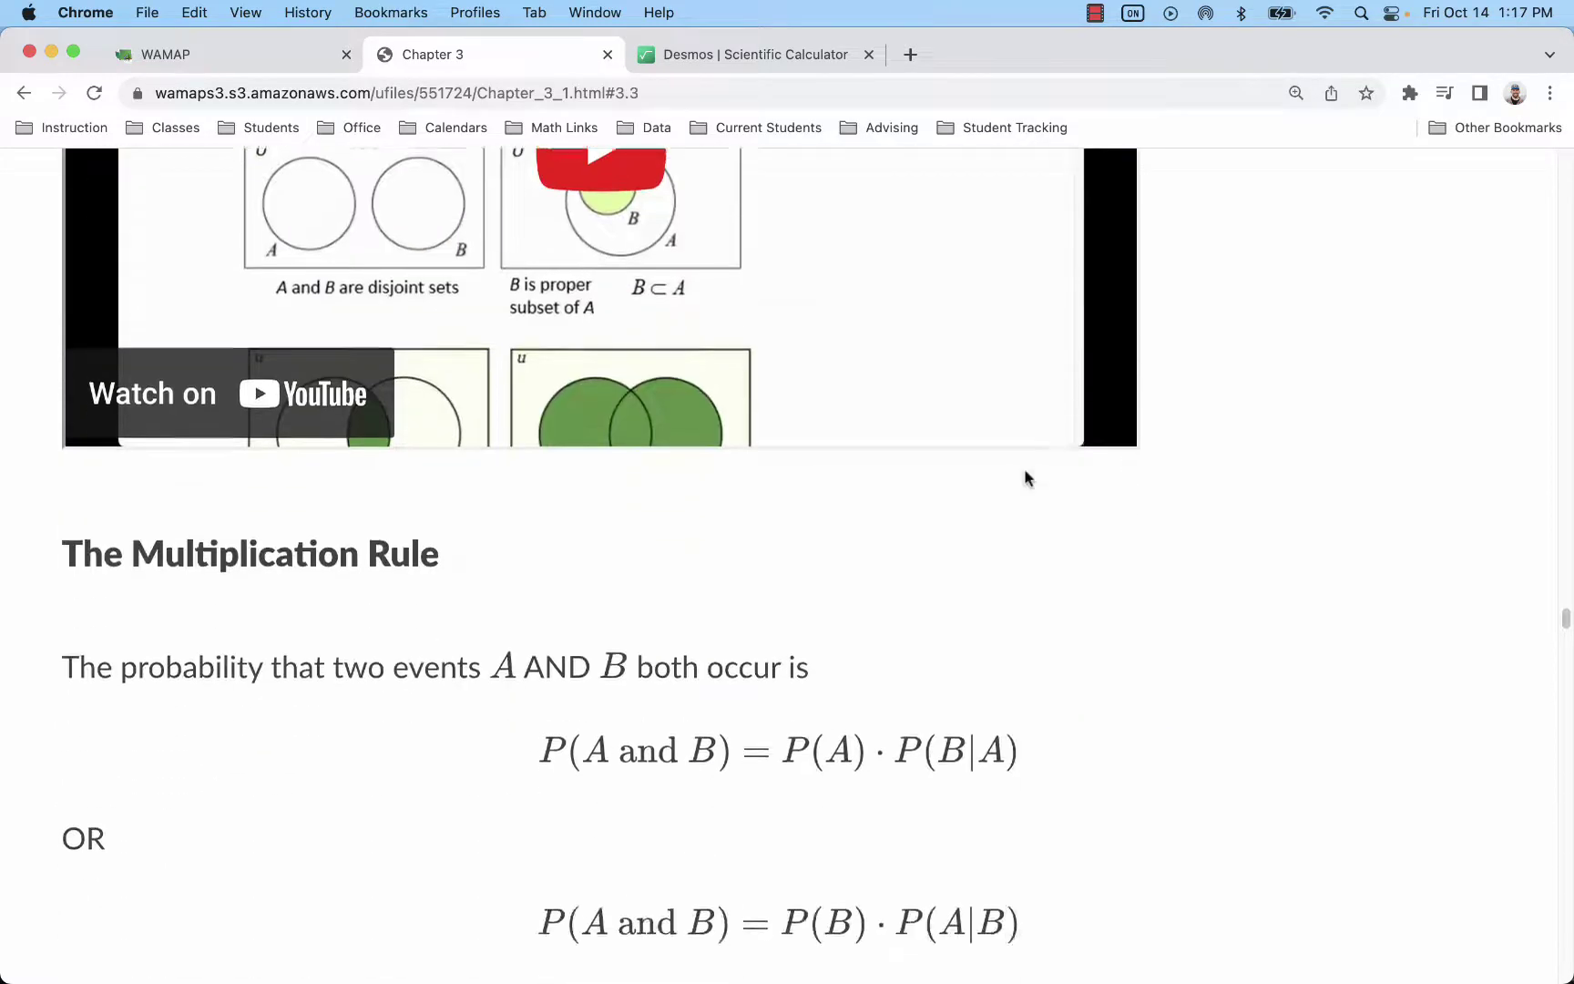
scroll(1024, 478, "down", 5)
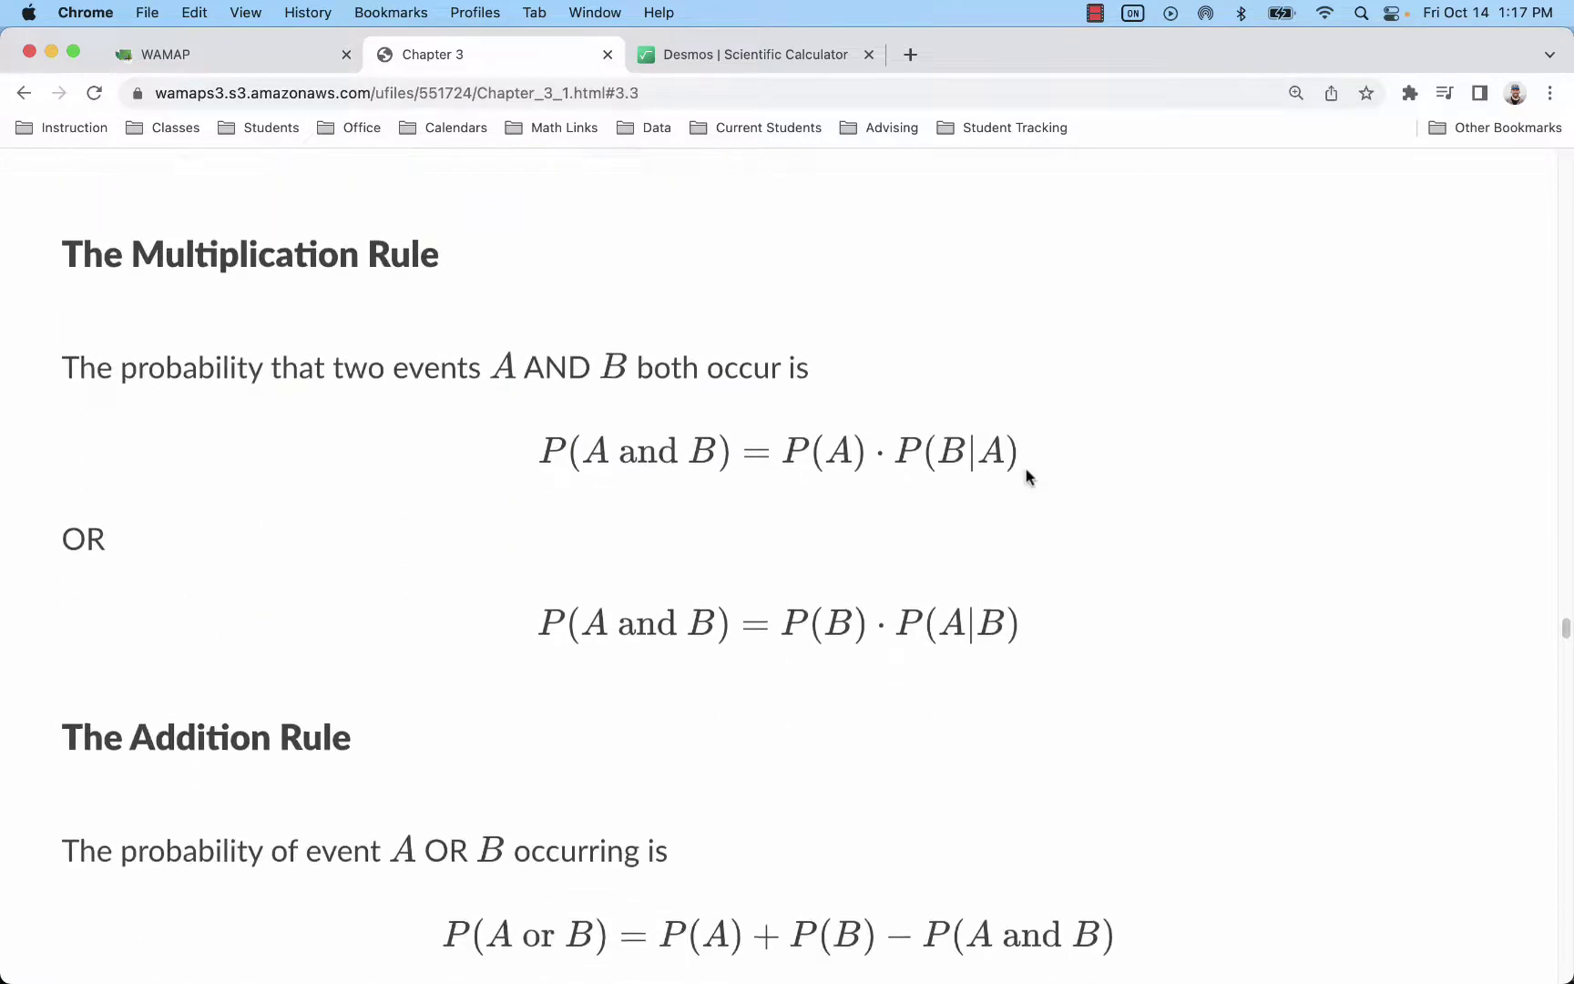
left_click(272, 56)
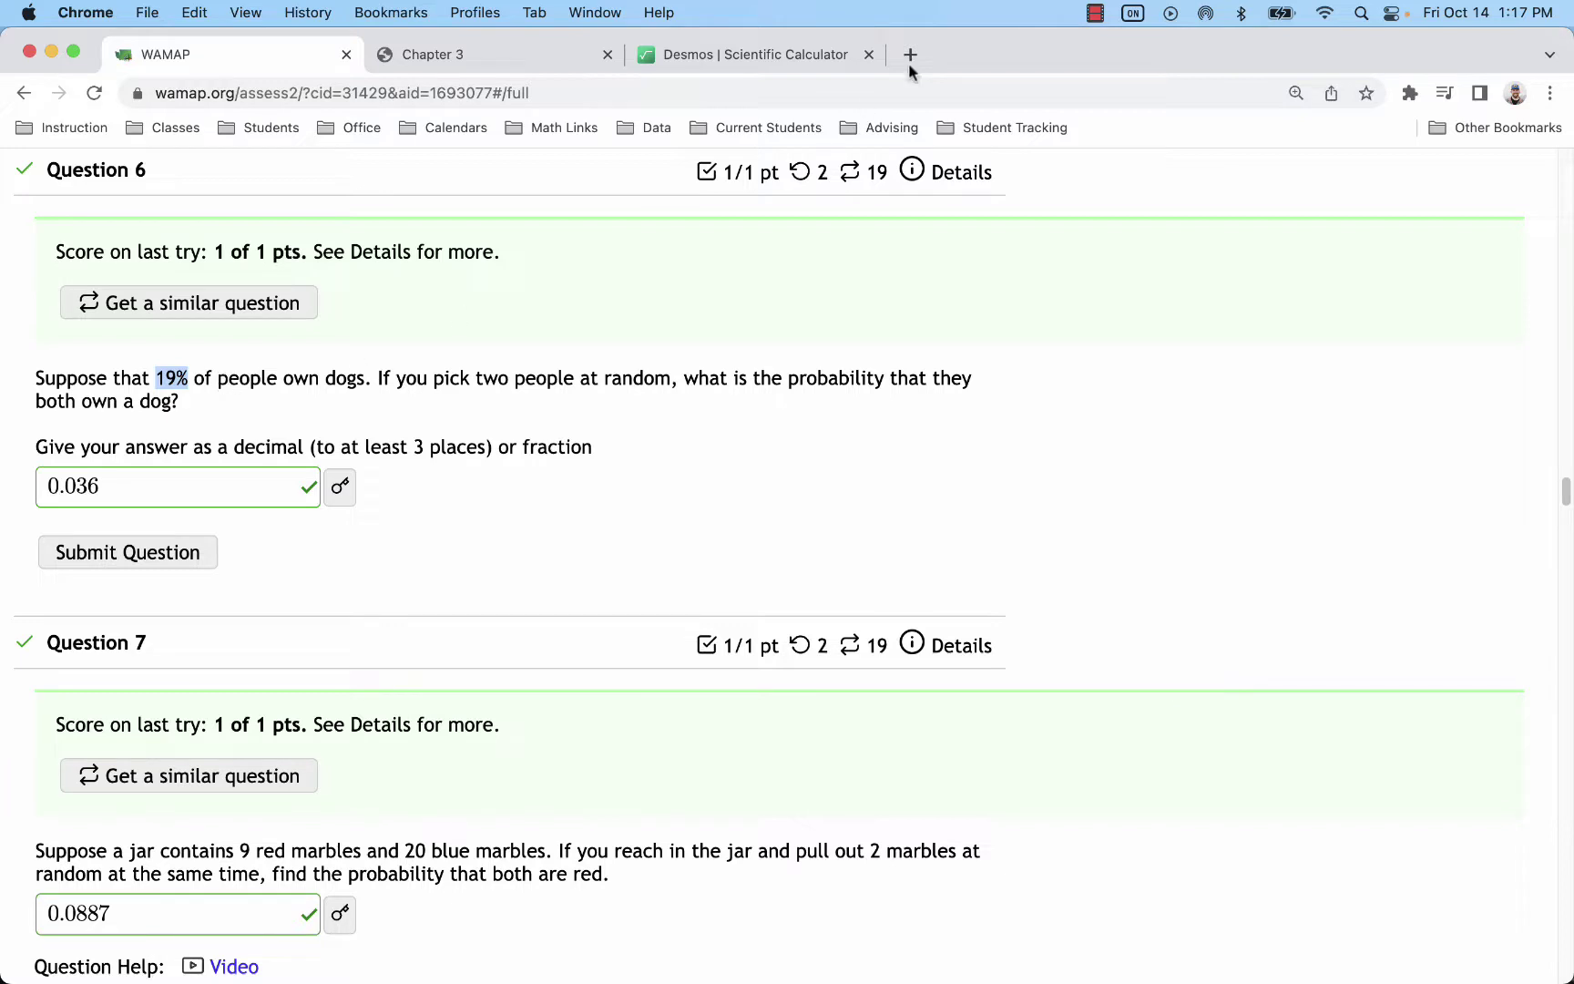
Step: Enlarge the Desmos calculator page to 175% zoom
left_click(807, 45)
left_click_drag(135, 659, 40, 656)
left_click(1549, 93)
left_click(1474, 330)
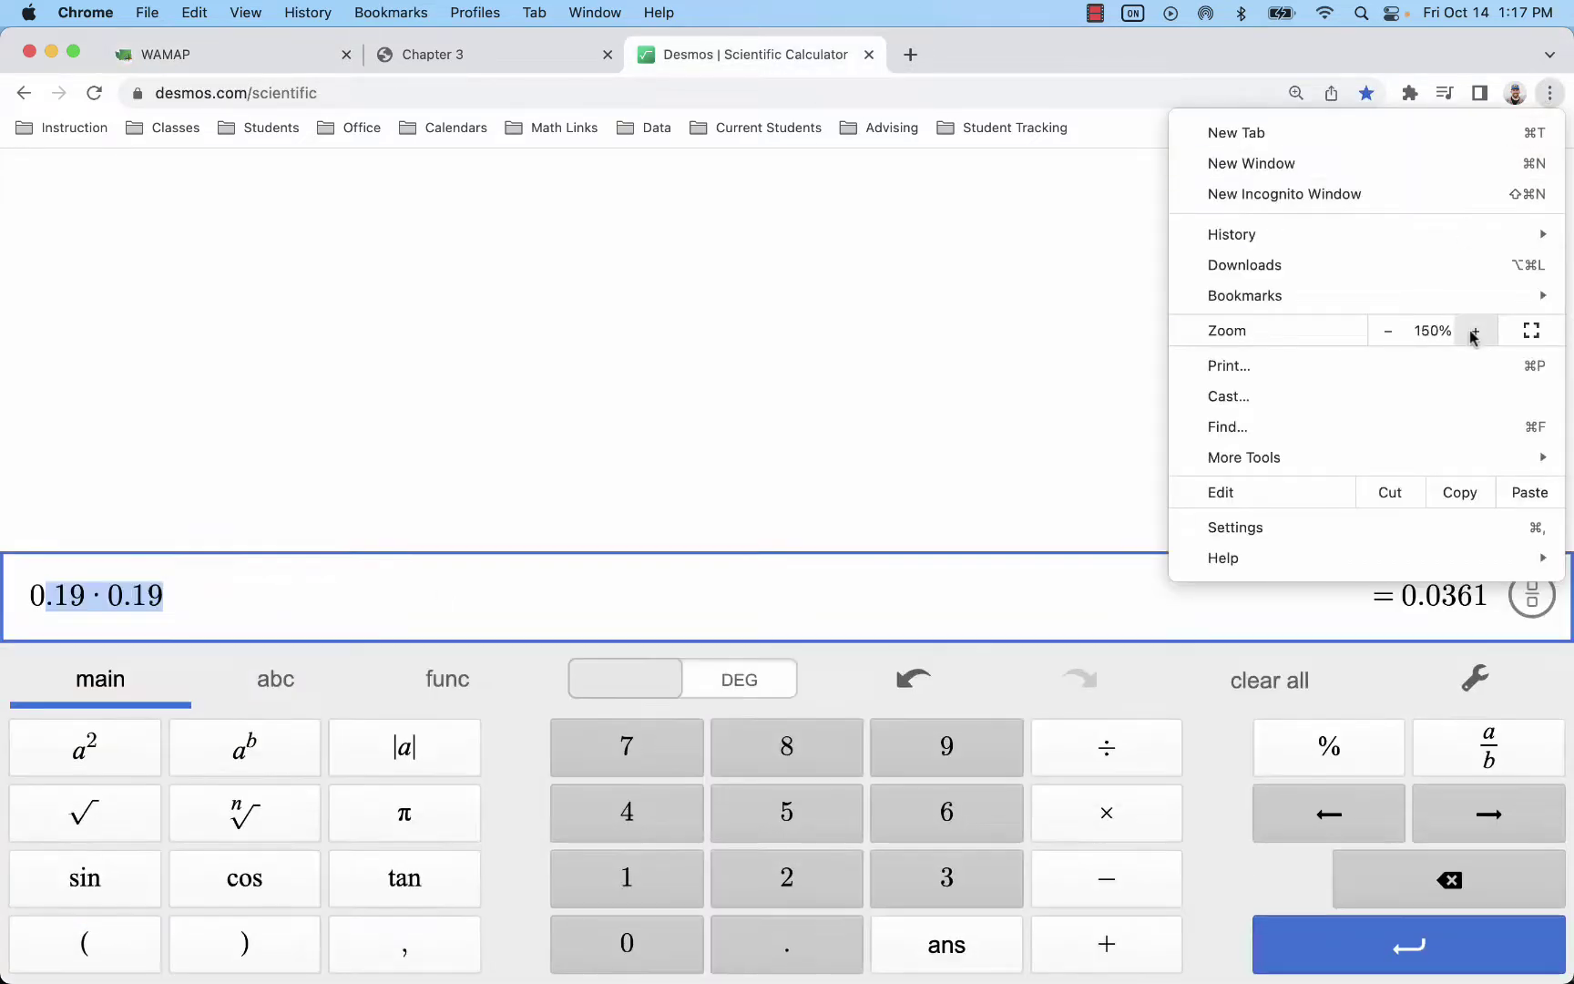
left_click(1474, 330)
left_click(765, 301)
Step: Replace 0.19·0.19 with 0.19^10 and read the result 6.13106626 × 10^-8
left_click(235, 505)
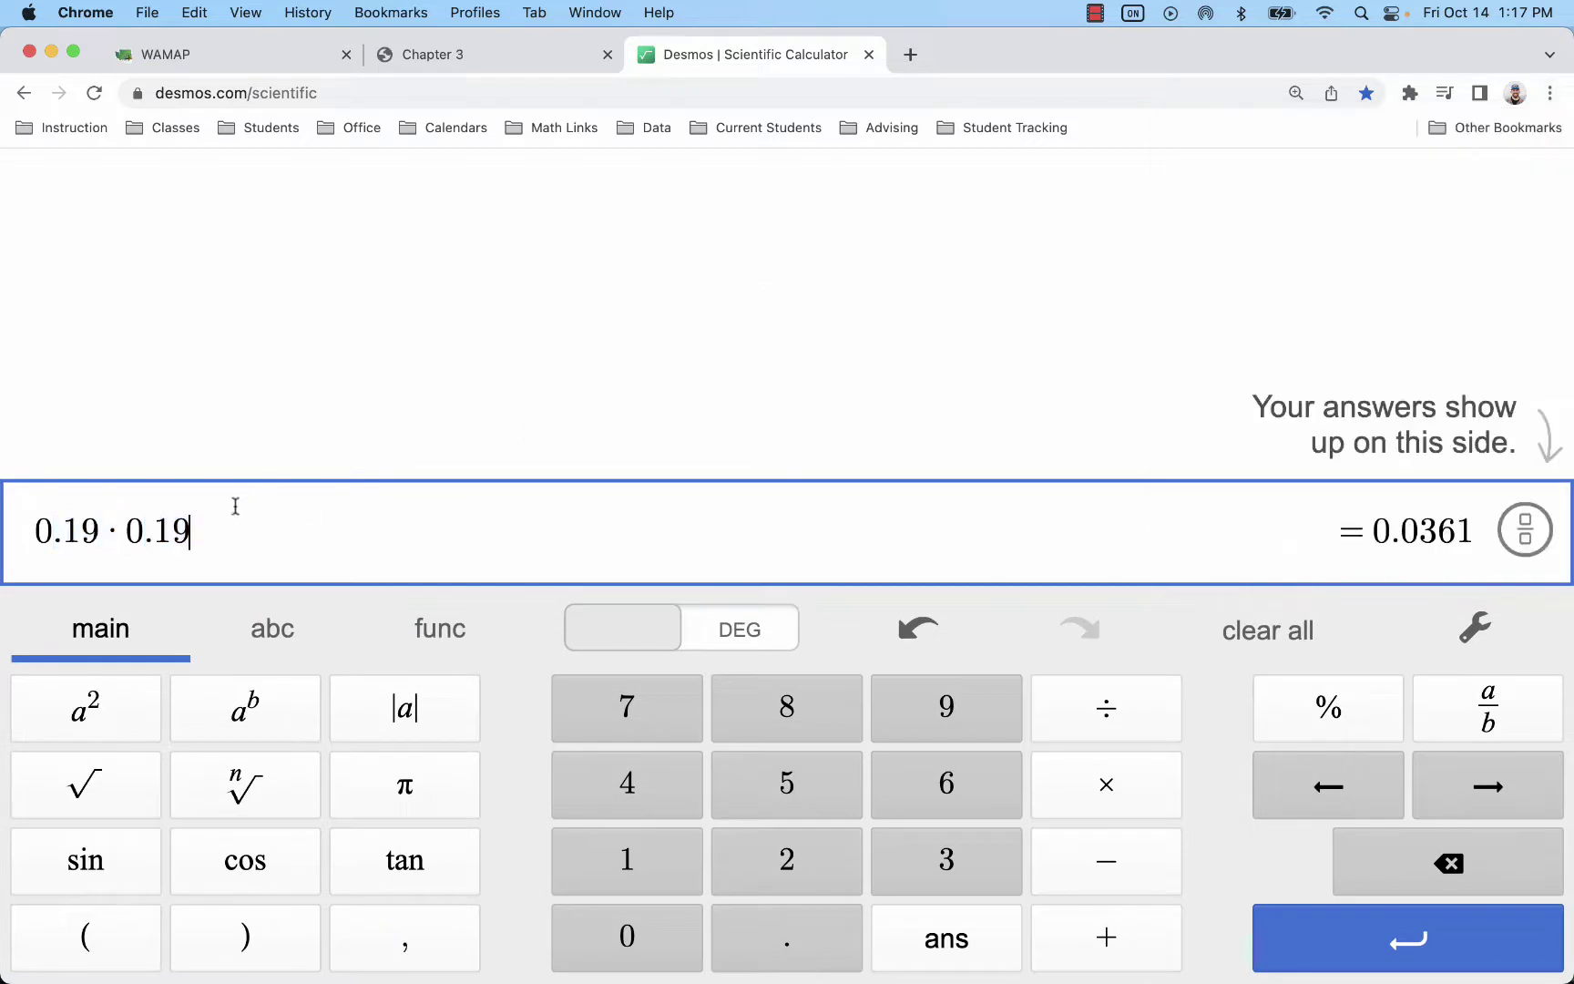
left_click_drag(264, 533, 103, 536)
key("shift+6")
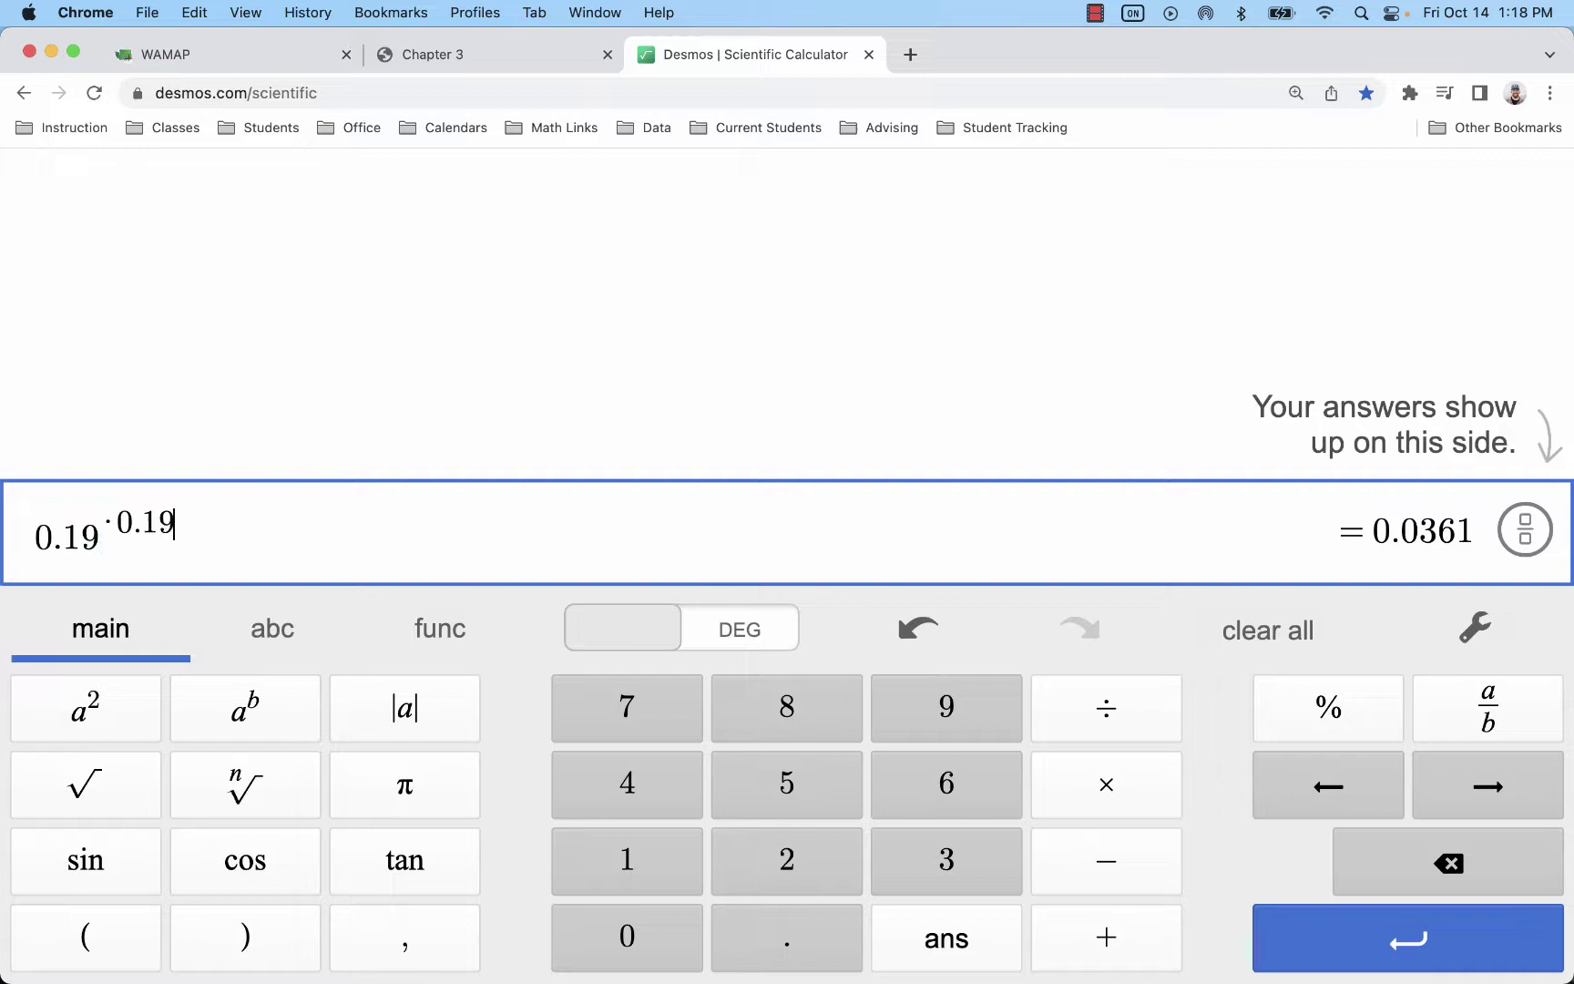
type("10=")
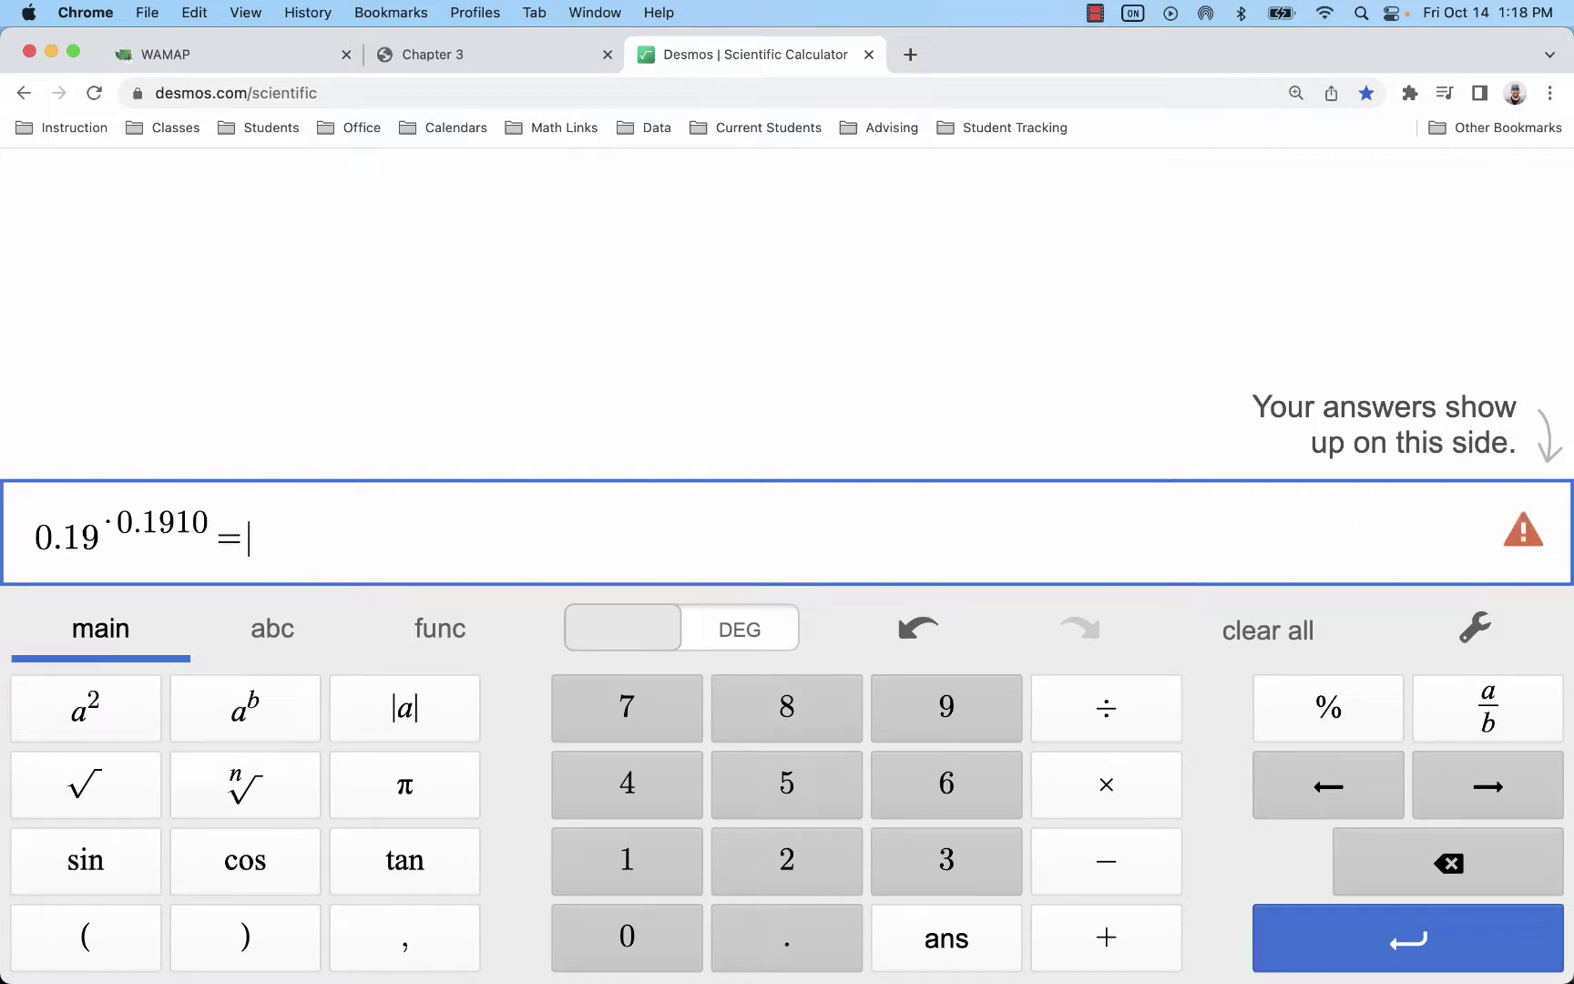
key("BackSpace")
key("BackSpace")
key("BackSpace")
key("BackSpace")
key("BackSpace")
key("BackSpace")
key("BackSpace")
type("10")
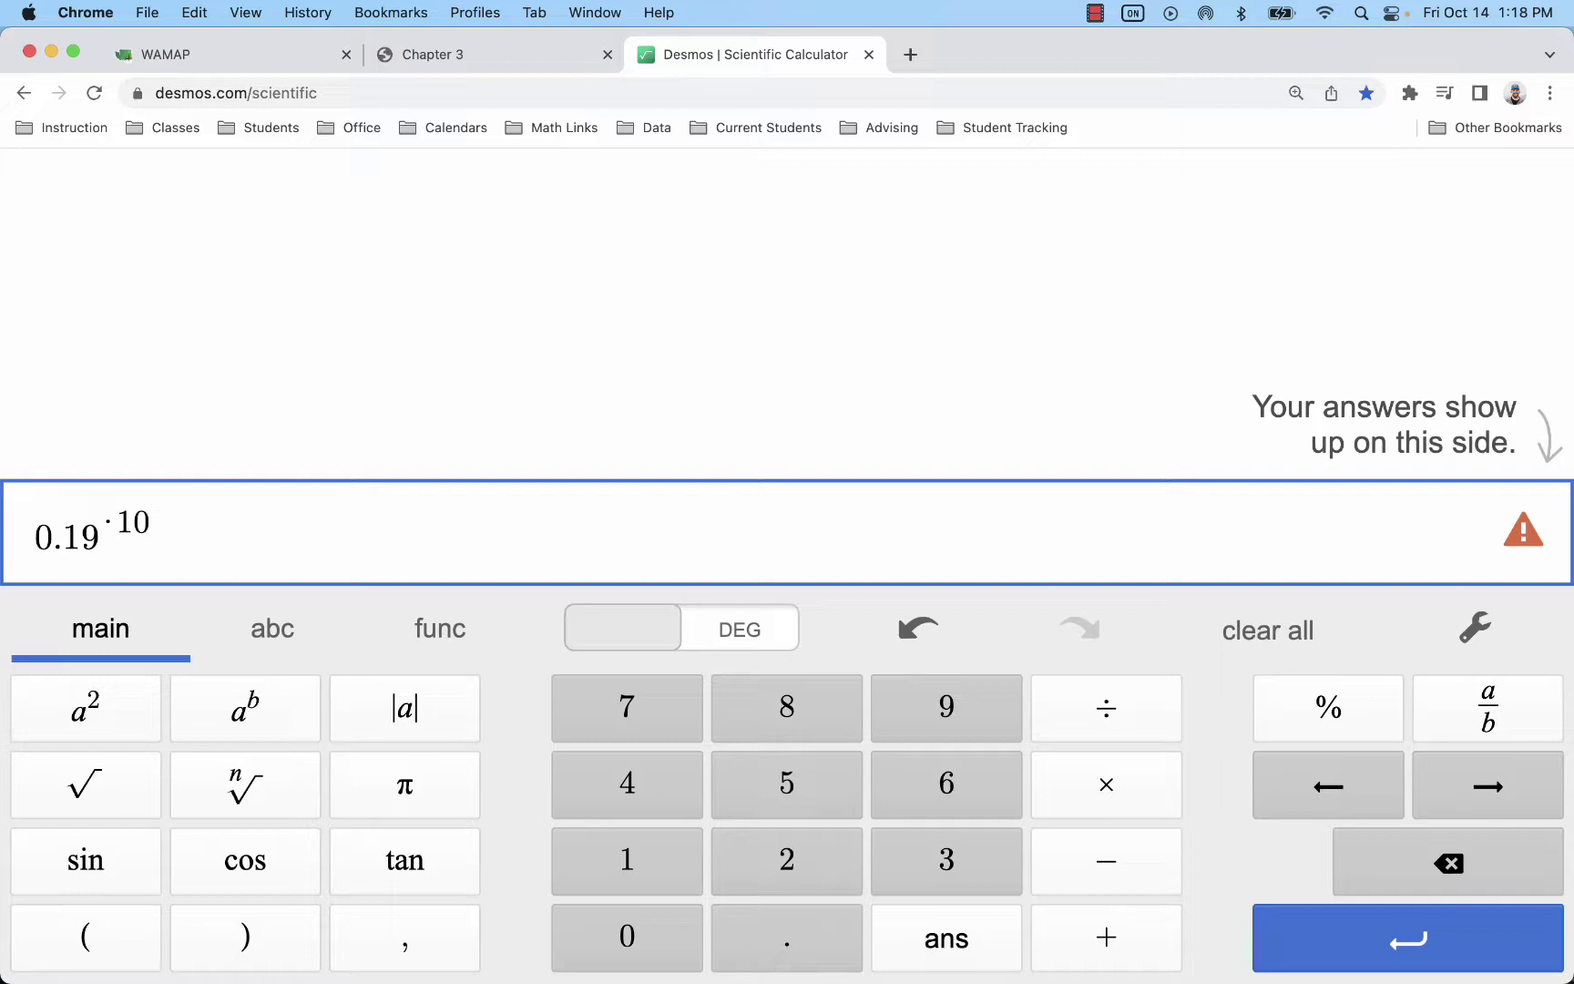
key("BackSpace")
key("BackSpace")
key("BackSpace")
key("BackSpace")
type("^10")
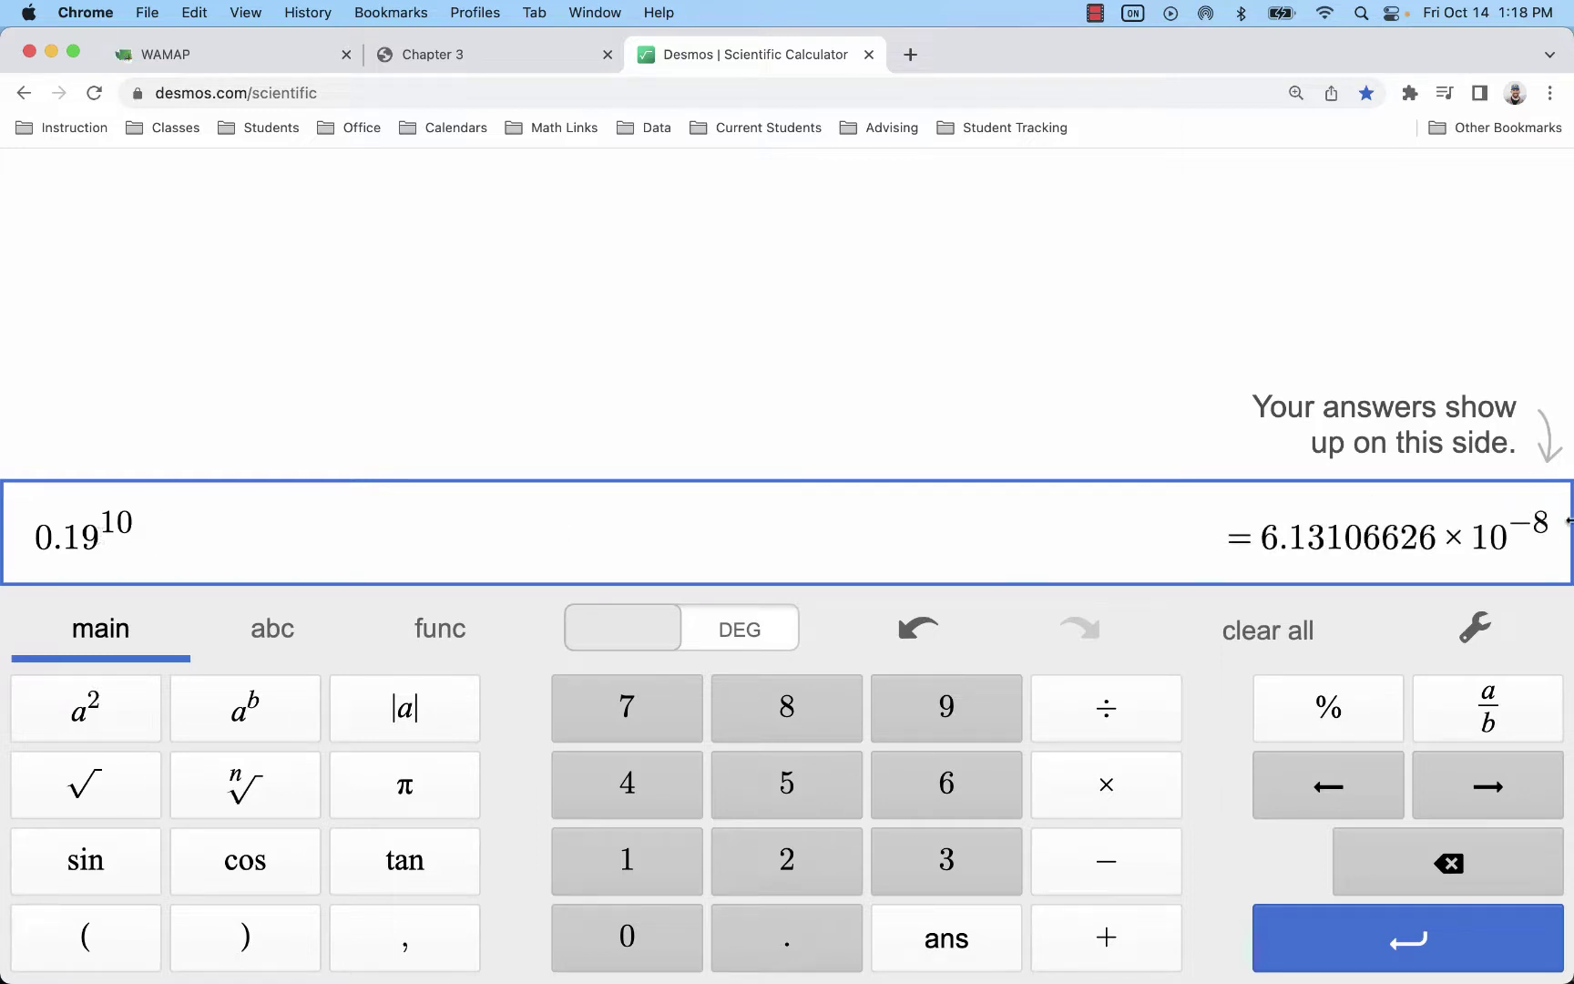
left_click(1539, 520)
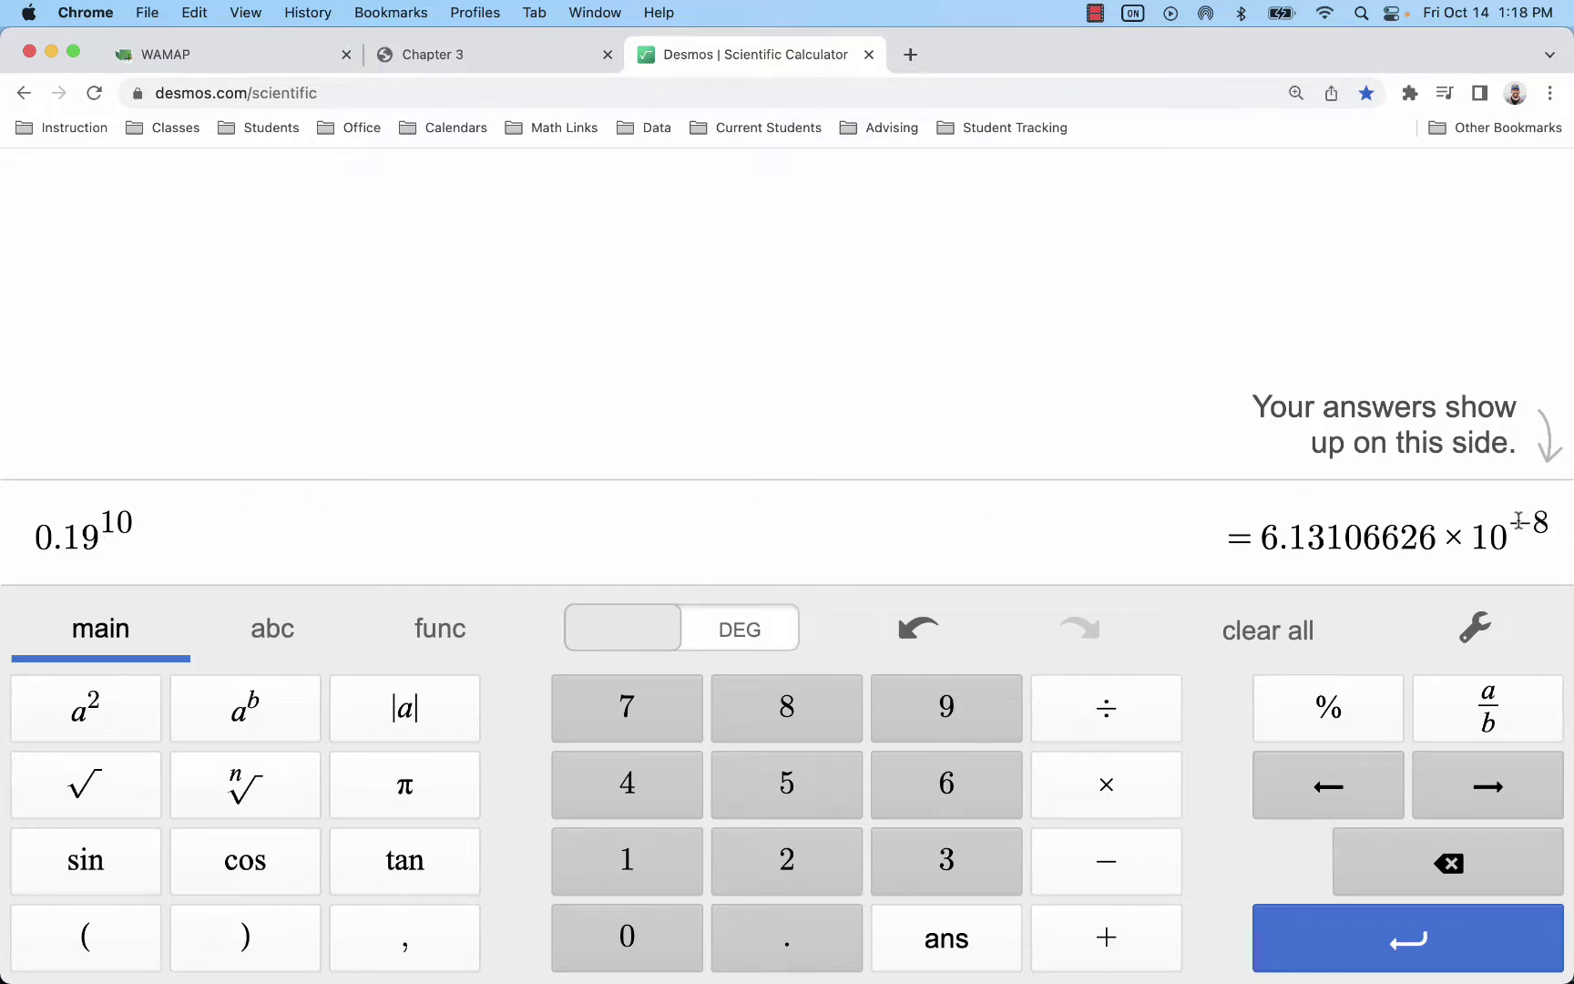
left_click_drag(1517, 520, 1546, 522)
left_click_drag(180, 517, 5, 520)
left_click(156, 521)
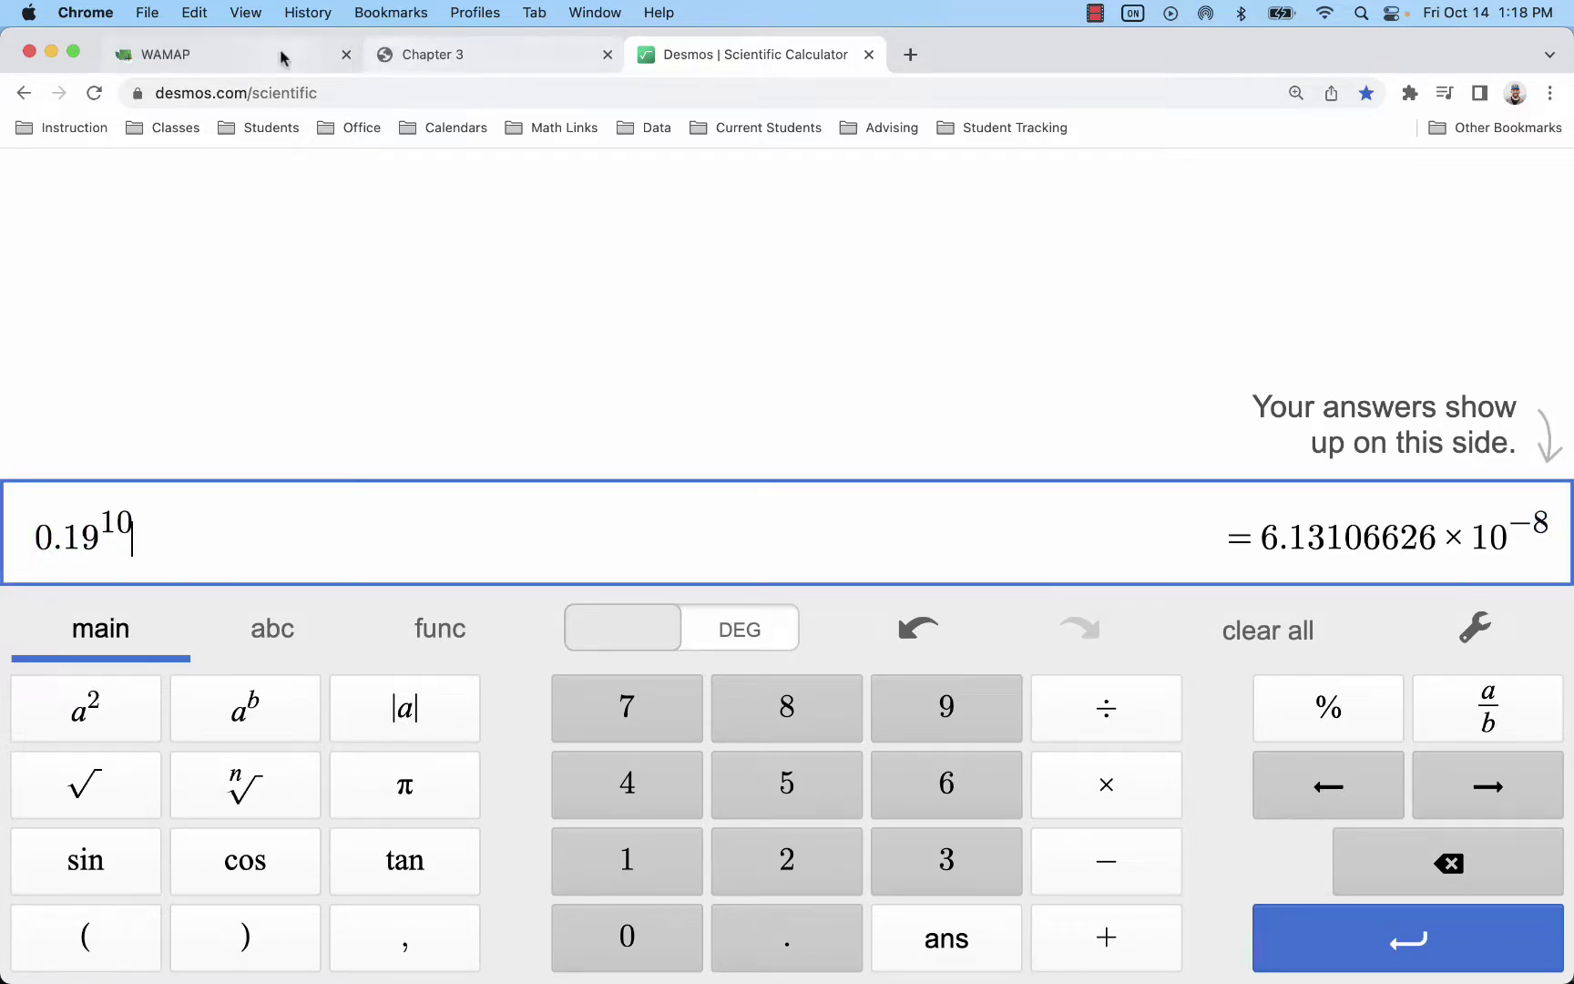
Step: Review Question 7's 9 red and 20 blue marbles with 2 drawn, then return to Desmos
left_click(208, 55)
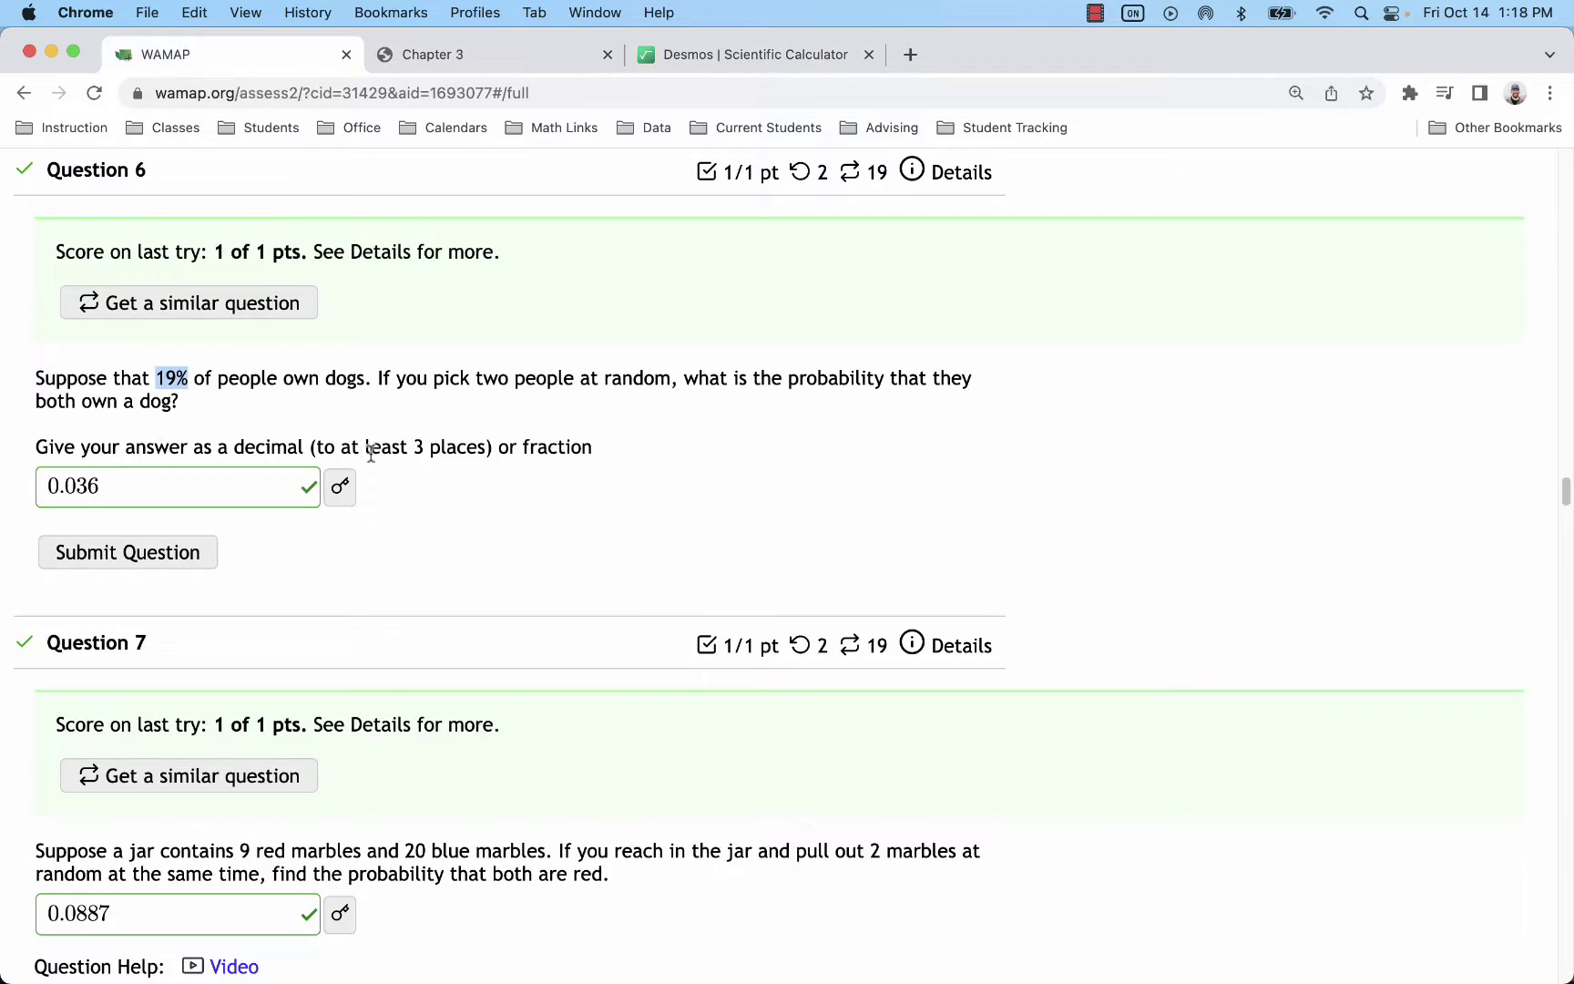
scroll(432, 451, "down", 3)
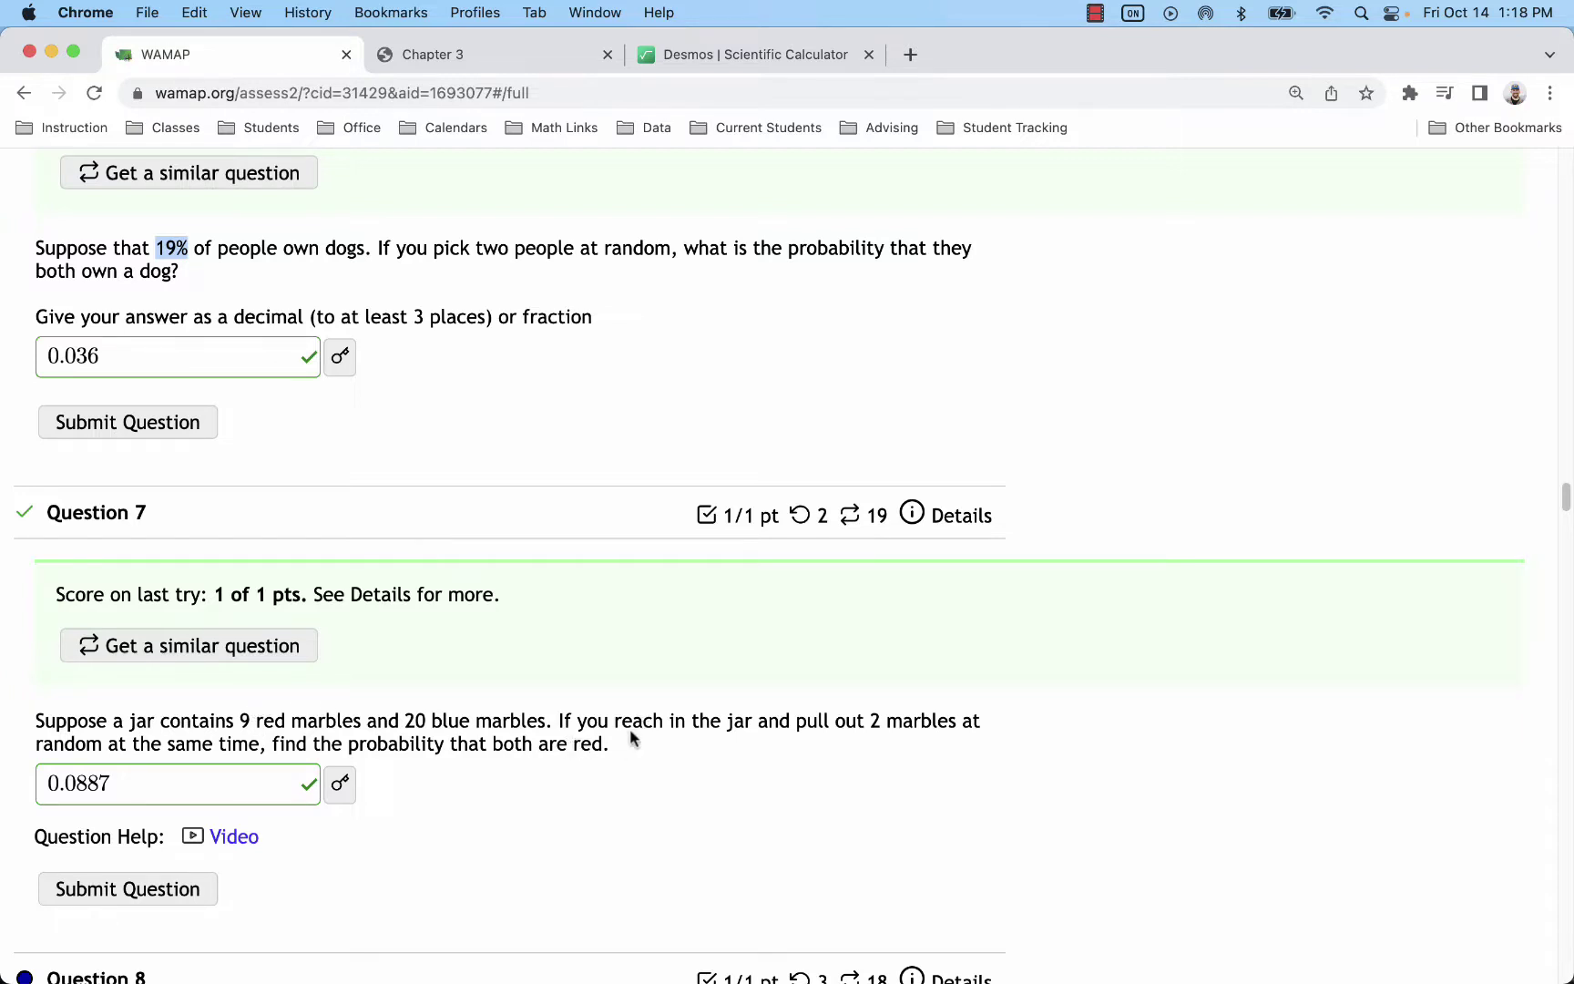
double_click(873, 721)
left_click(656, 55)
Step: Compute 2/29 on a new line and highlight 0.068 in the result
key("Return")
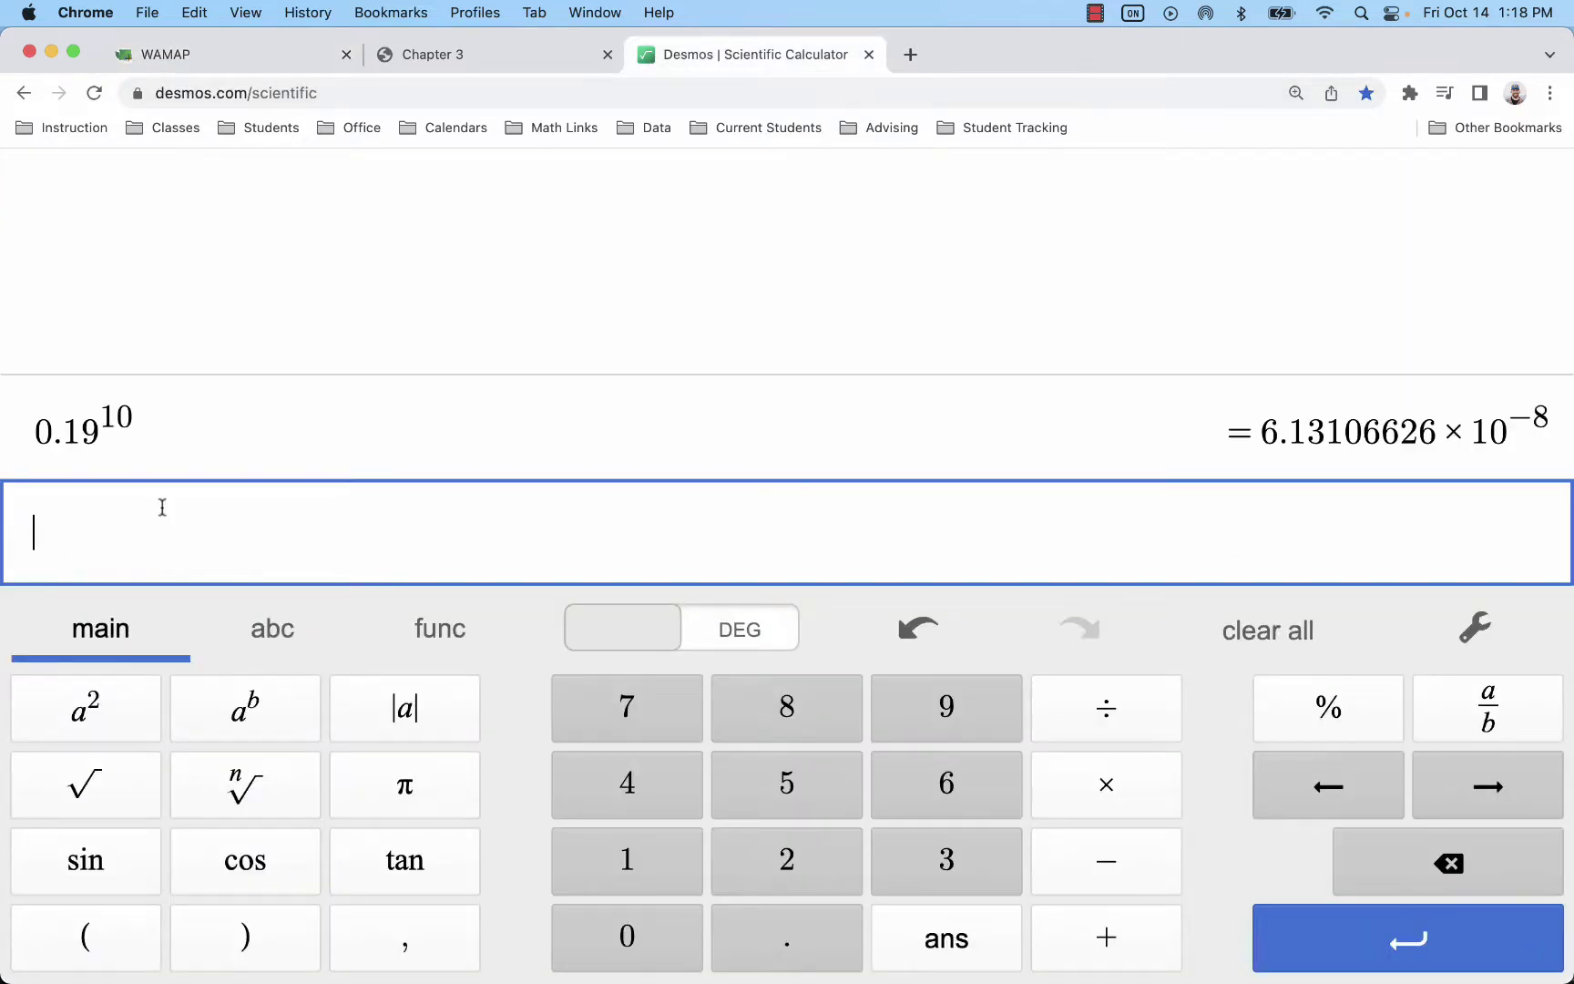
type("2/29")
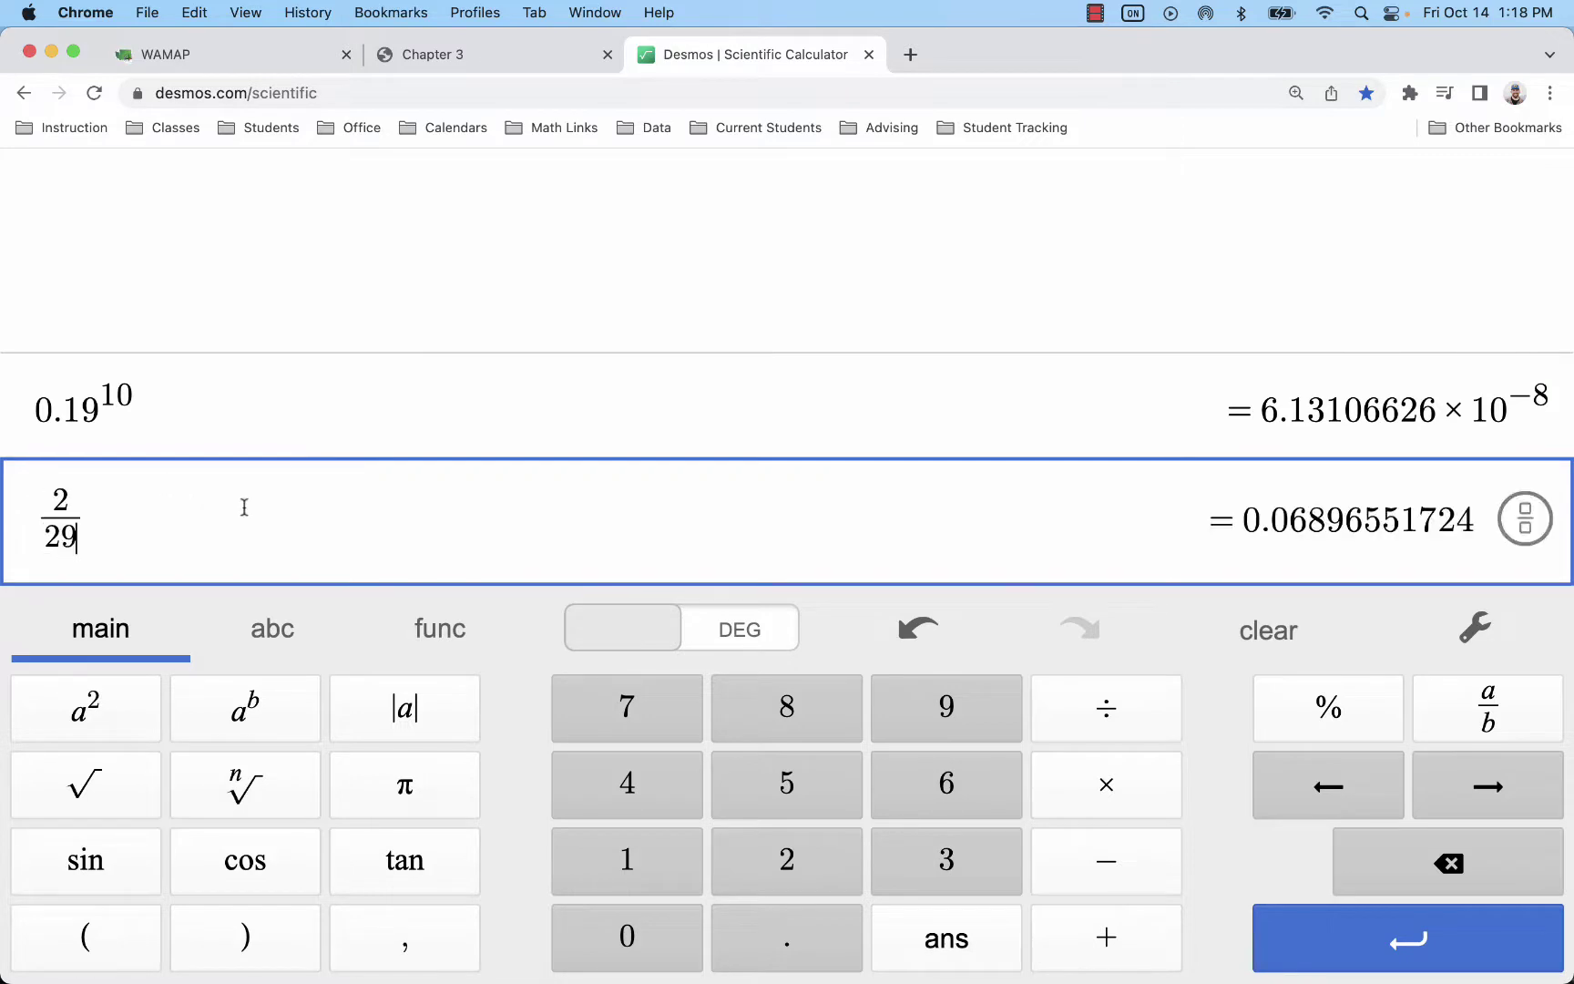
left_click_drag(1327, 519, 1243, 519)
key("super+1")
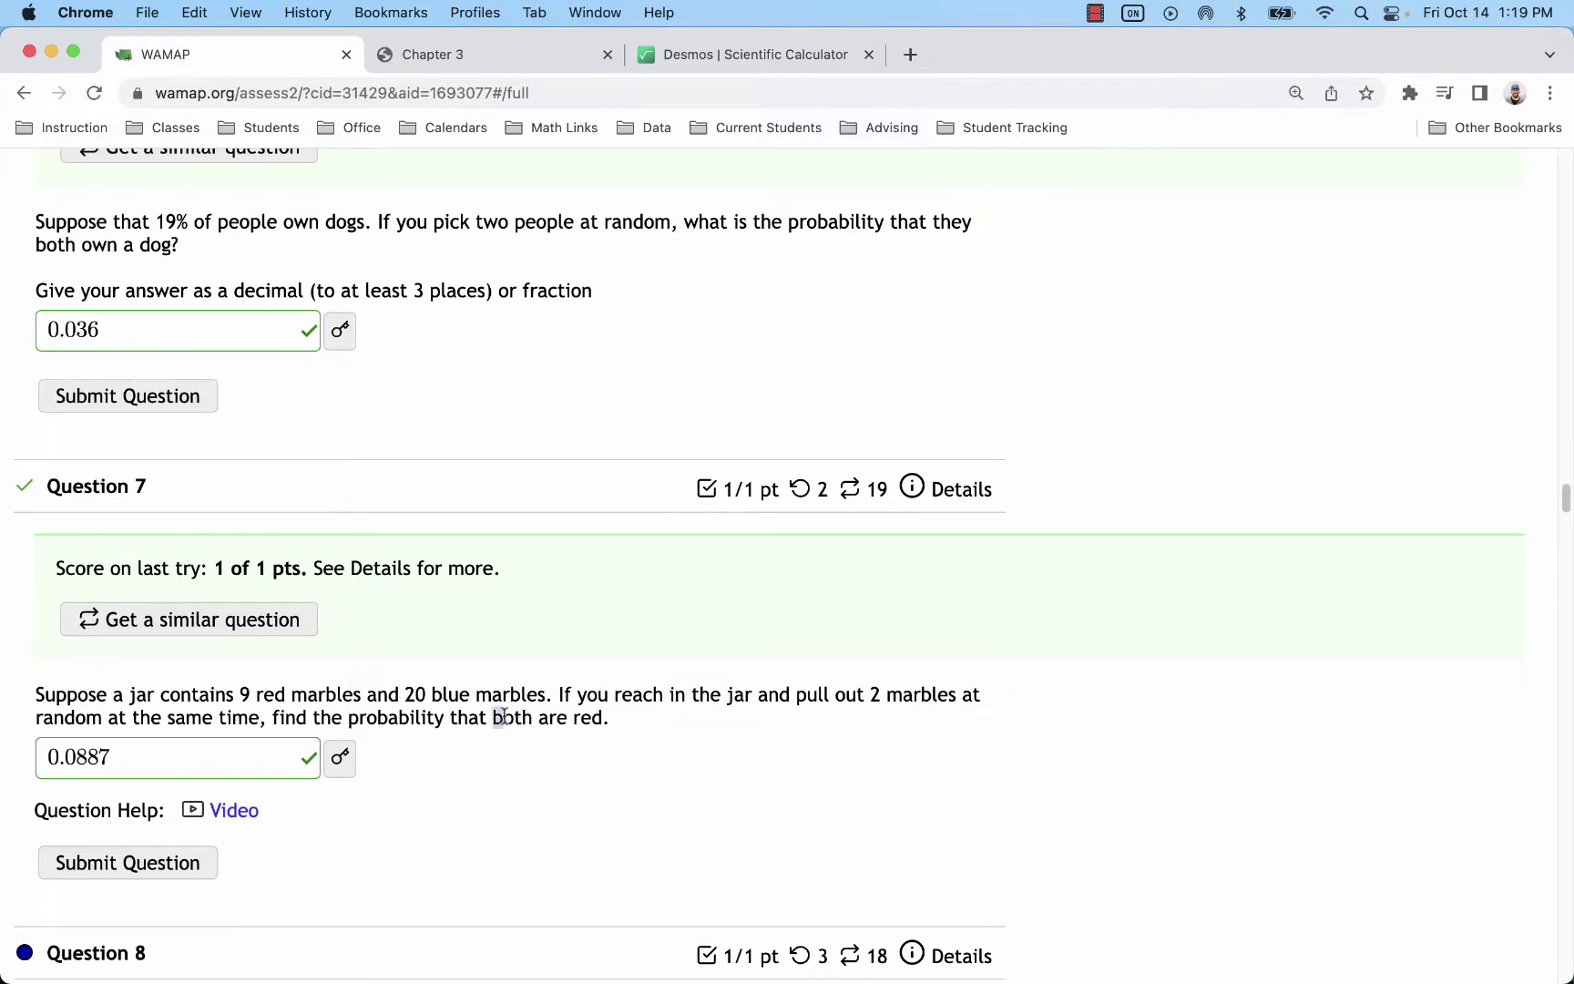
Step: Highlight 'both are red', then reexamine P(A and B) = P(A)·P(B|A) in the notes
left_click_drag(499, 717, 608, 720)
left_click(492, 57)
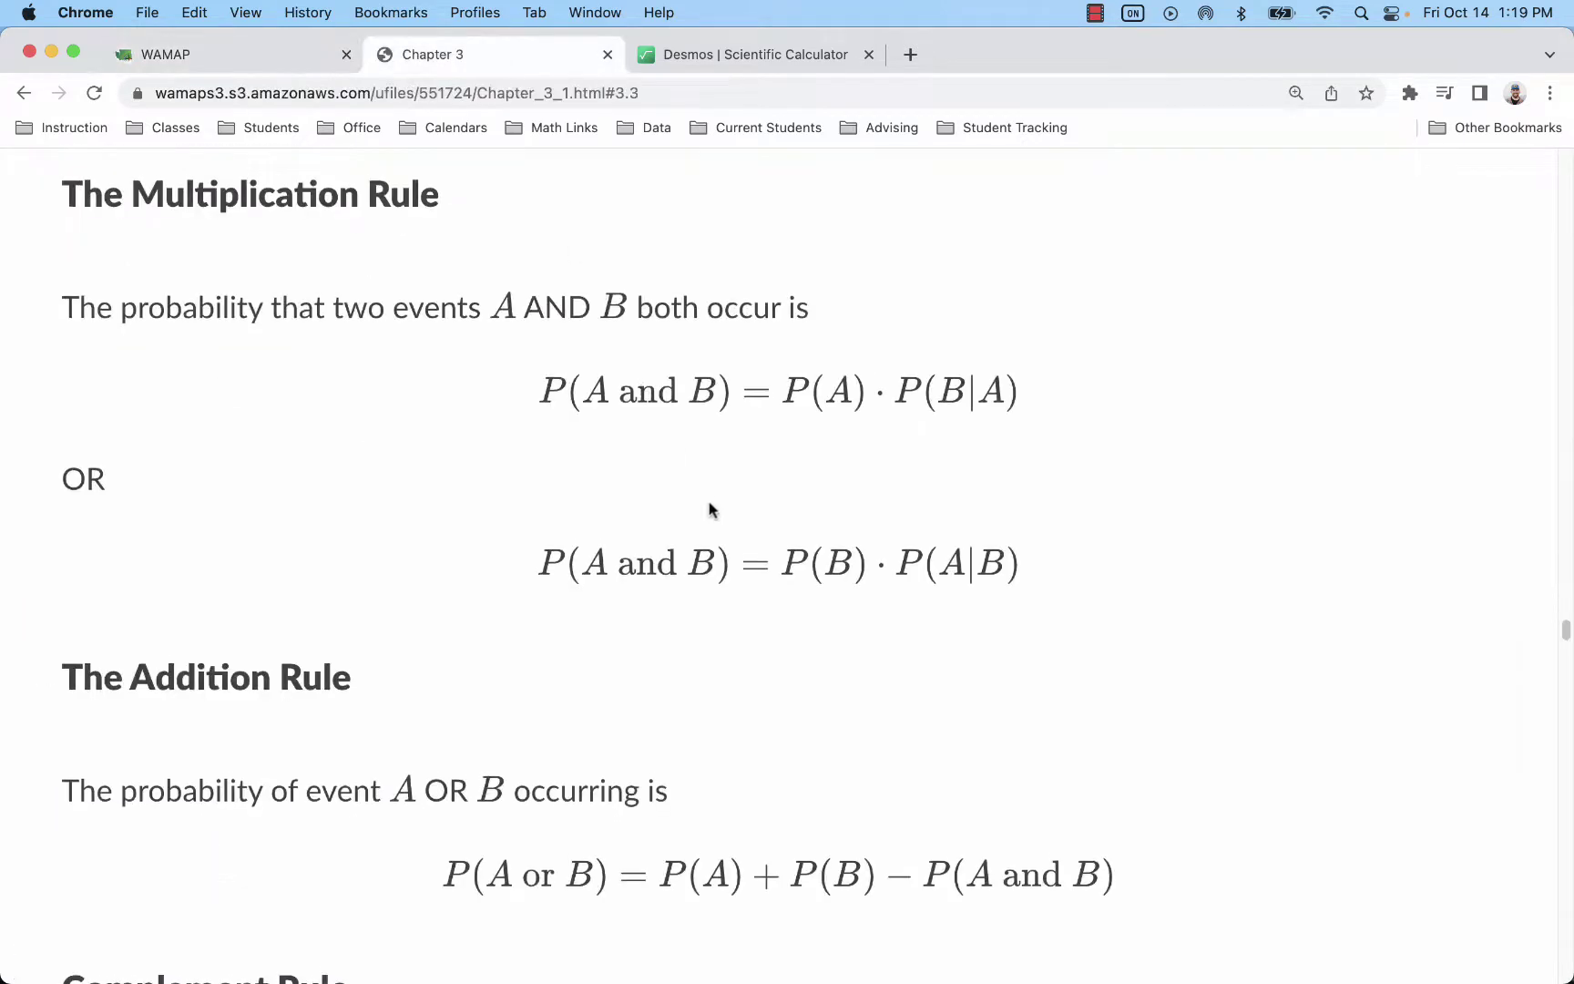
scroll(712, 508, "down", 1)
left_click_drag(606, 388, 583, 393)
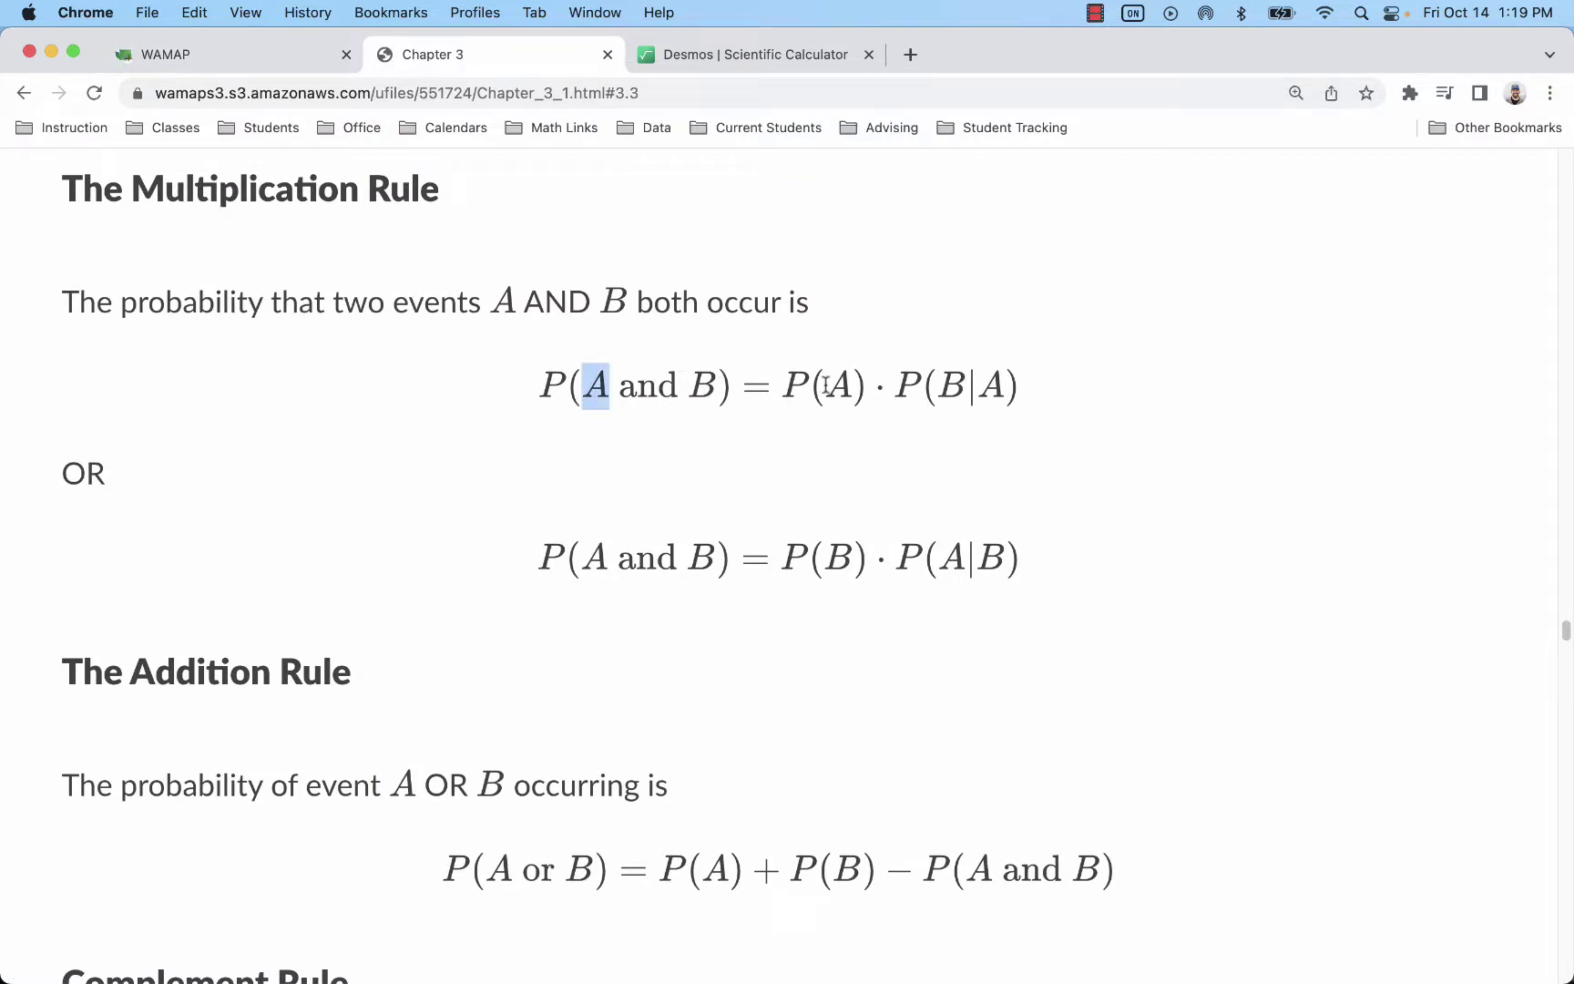
left_click_drag(694, 390, 861, 400)
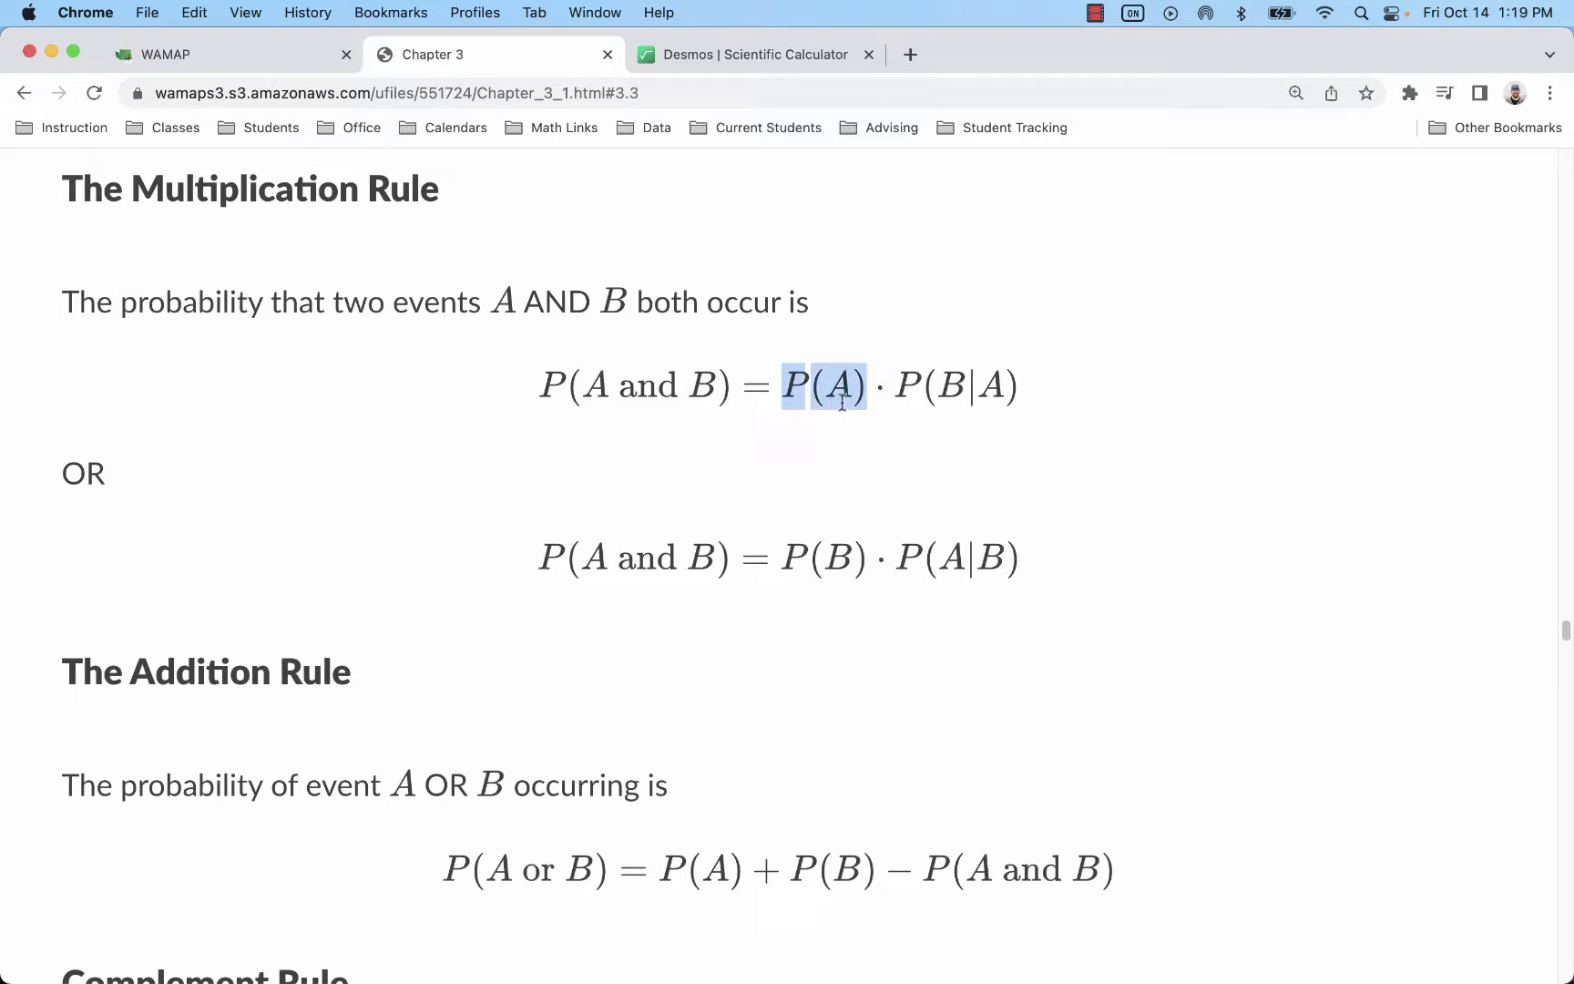
left_click(748, 54)
Step: Enter 9/29 · 8/28 on a new line, checking P(B|A), giving 0.08866995074
left_click(317, 496)
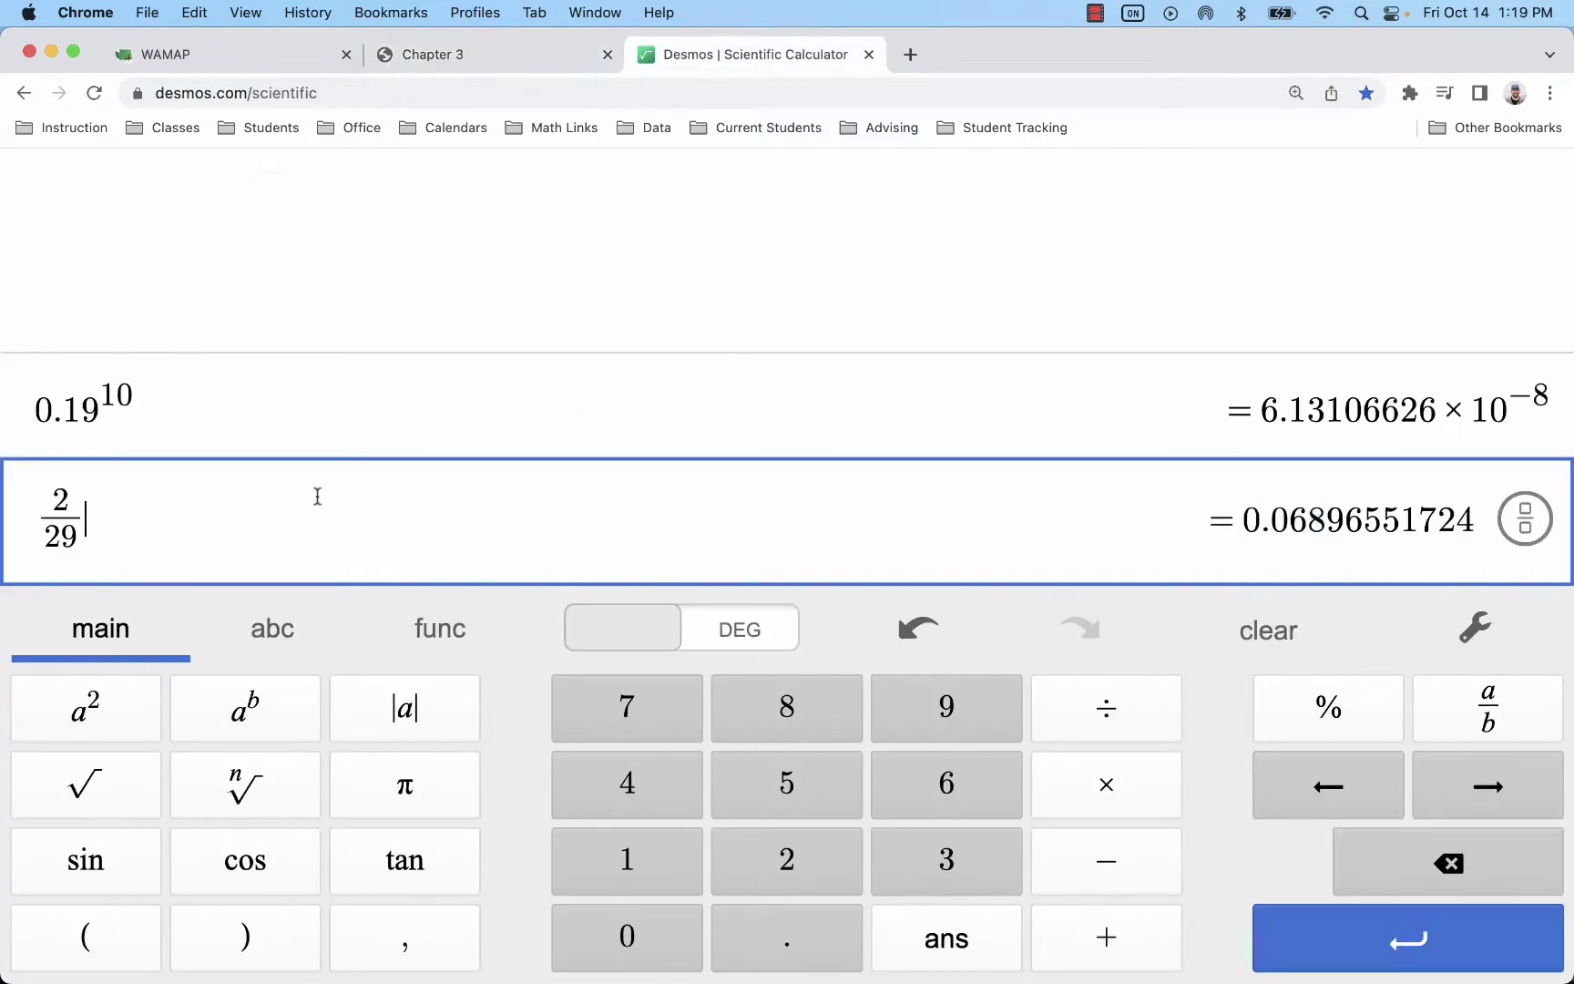
key("Return")
type("9")
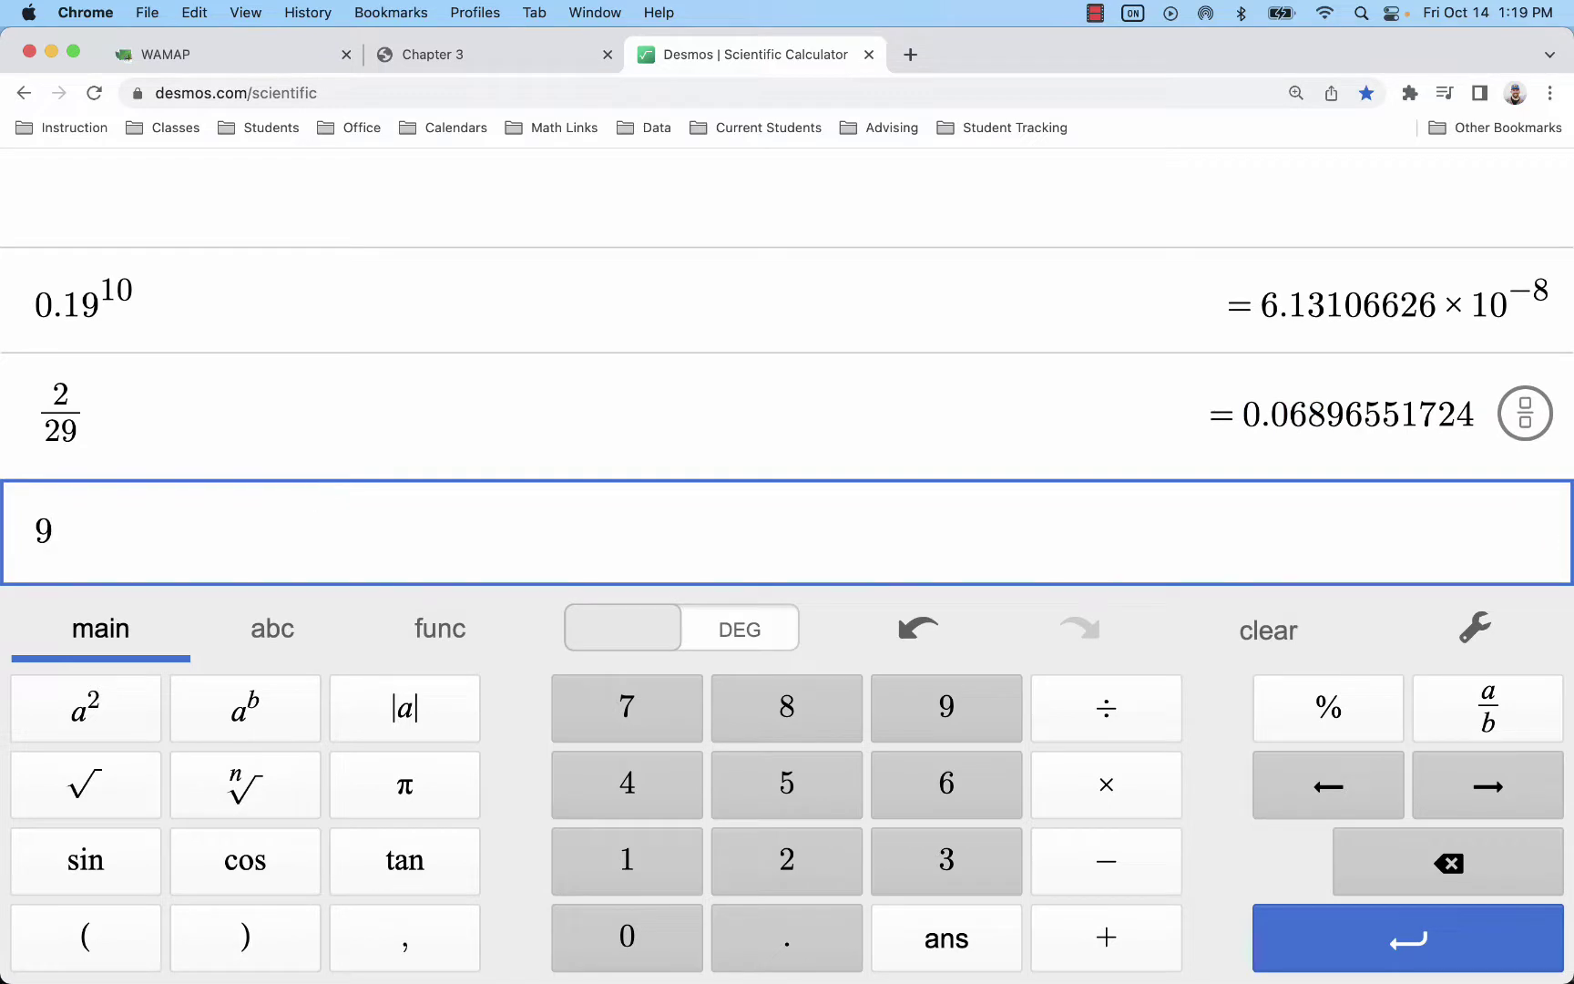
type("/29")
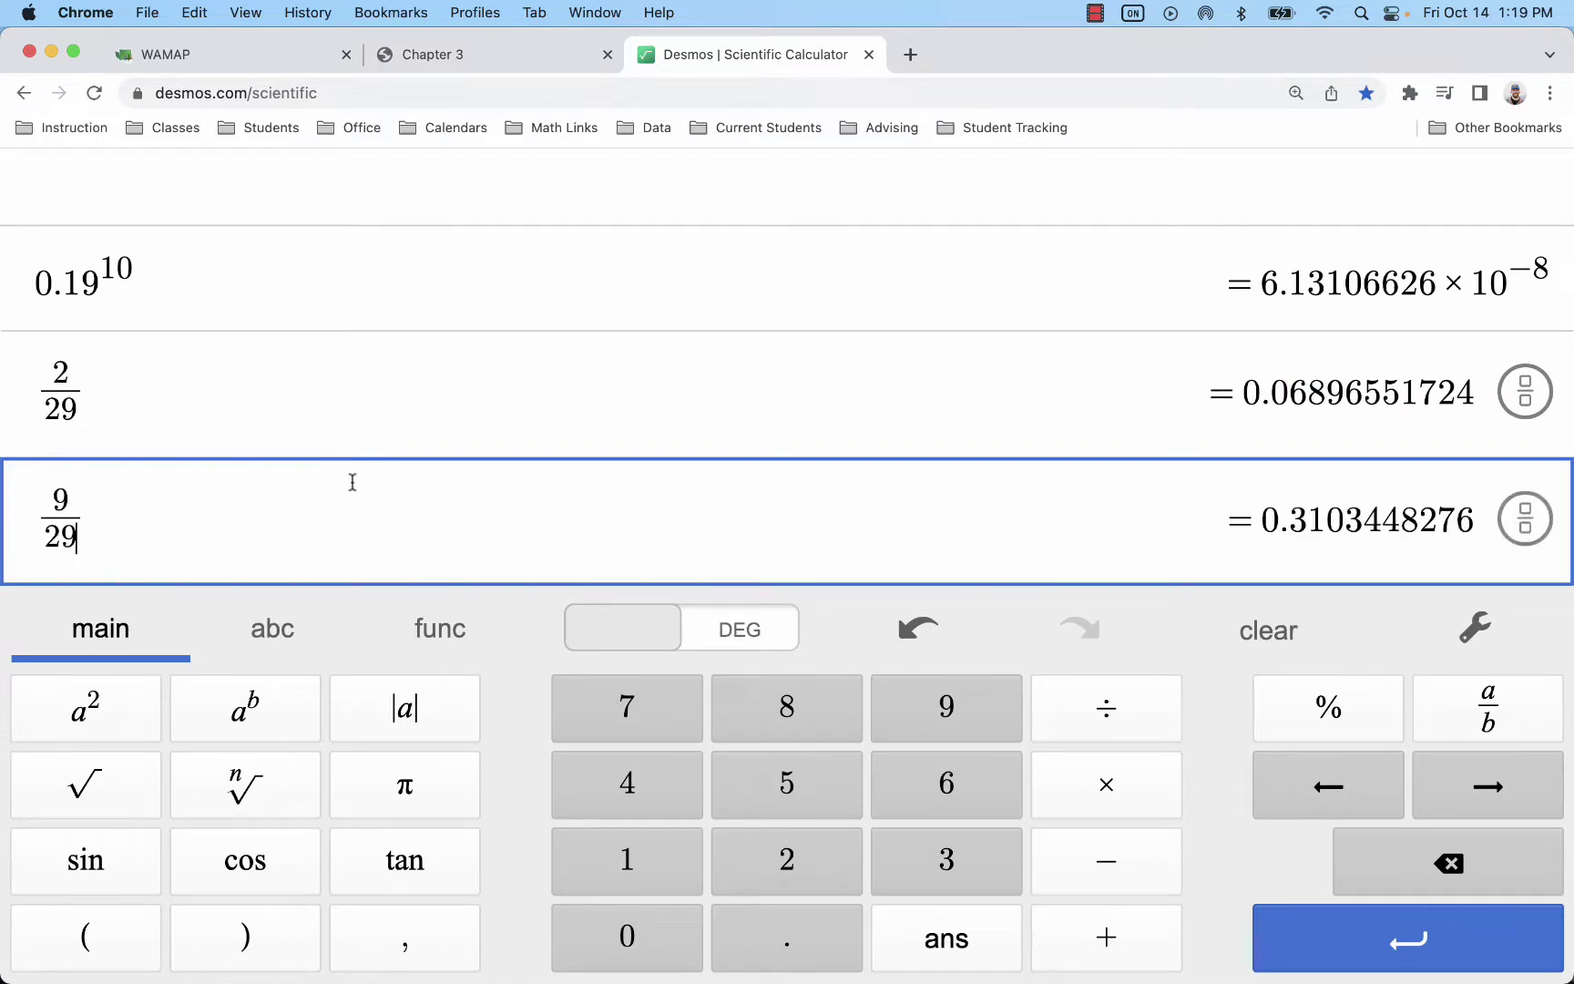
key("Right")
type("*")
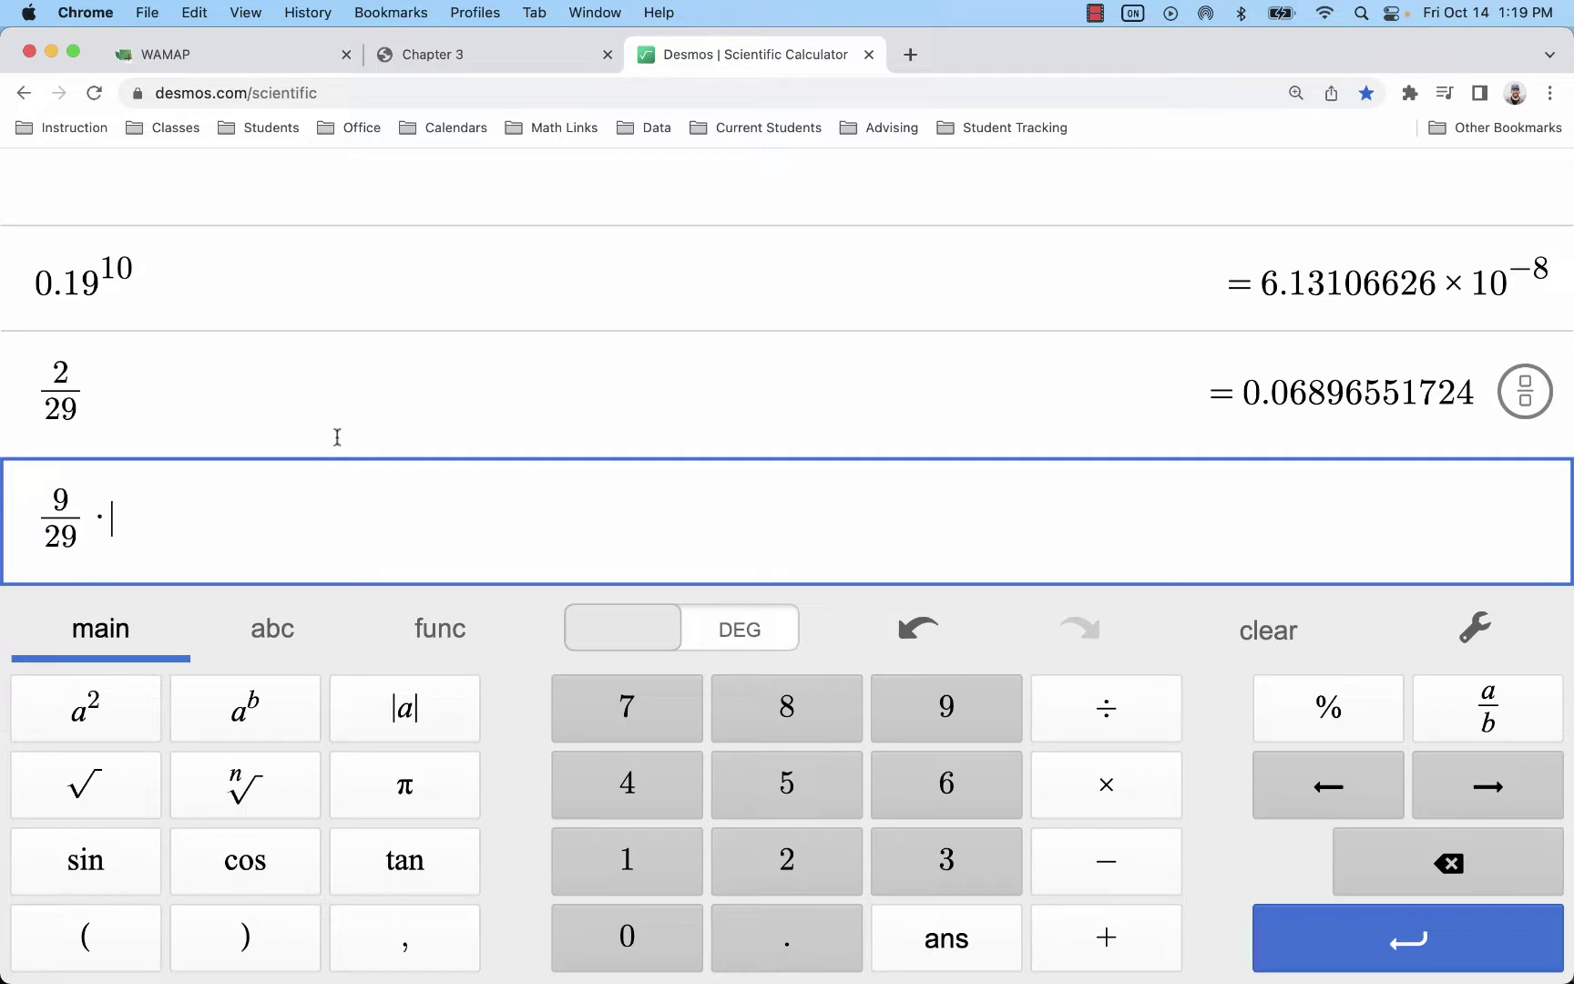
left_click(516, 60)
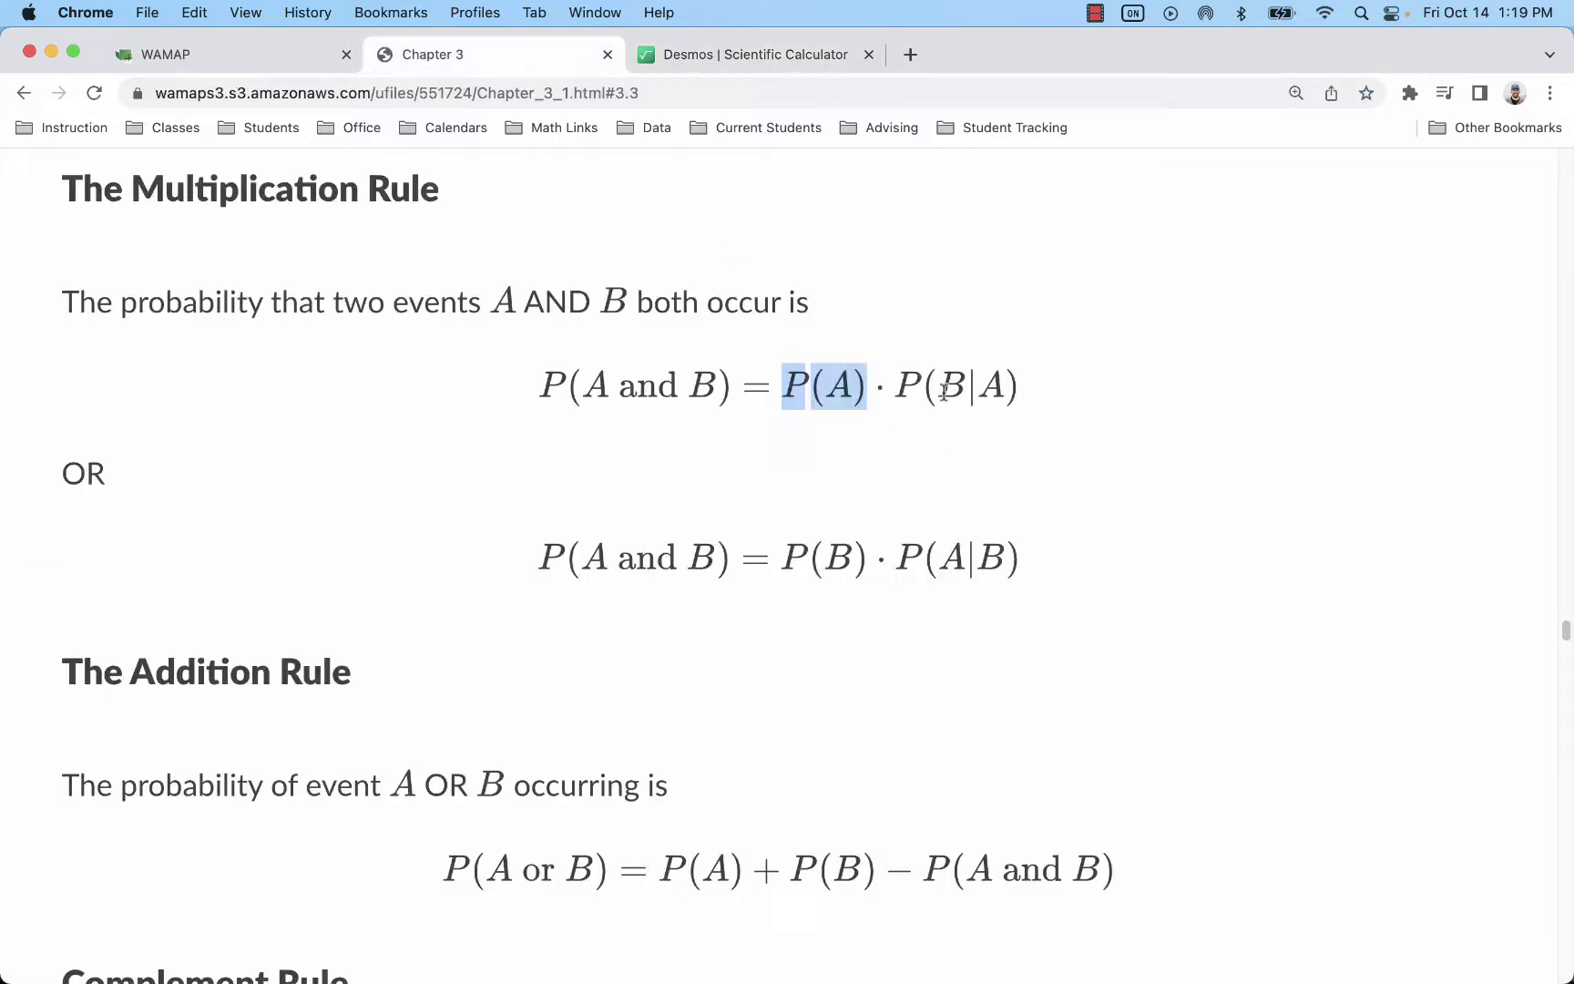
left_click_drag(937, 390, 1001, 383)
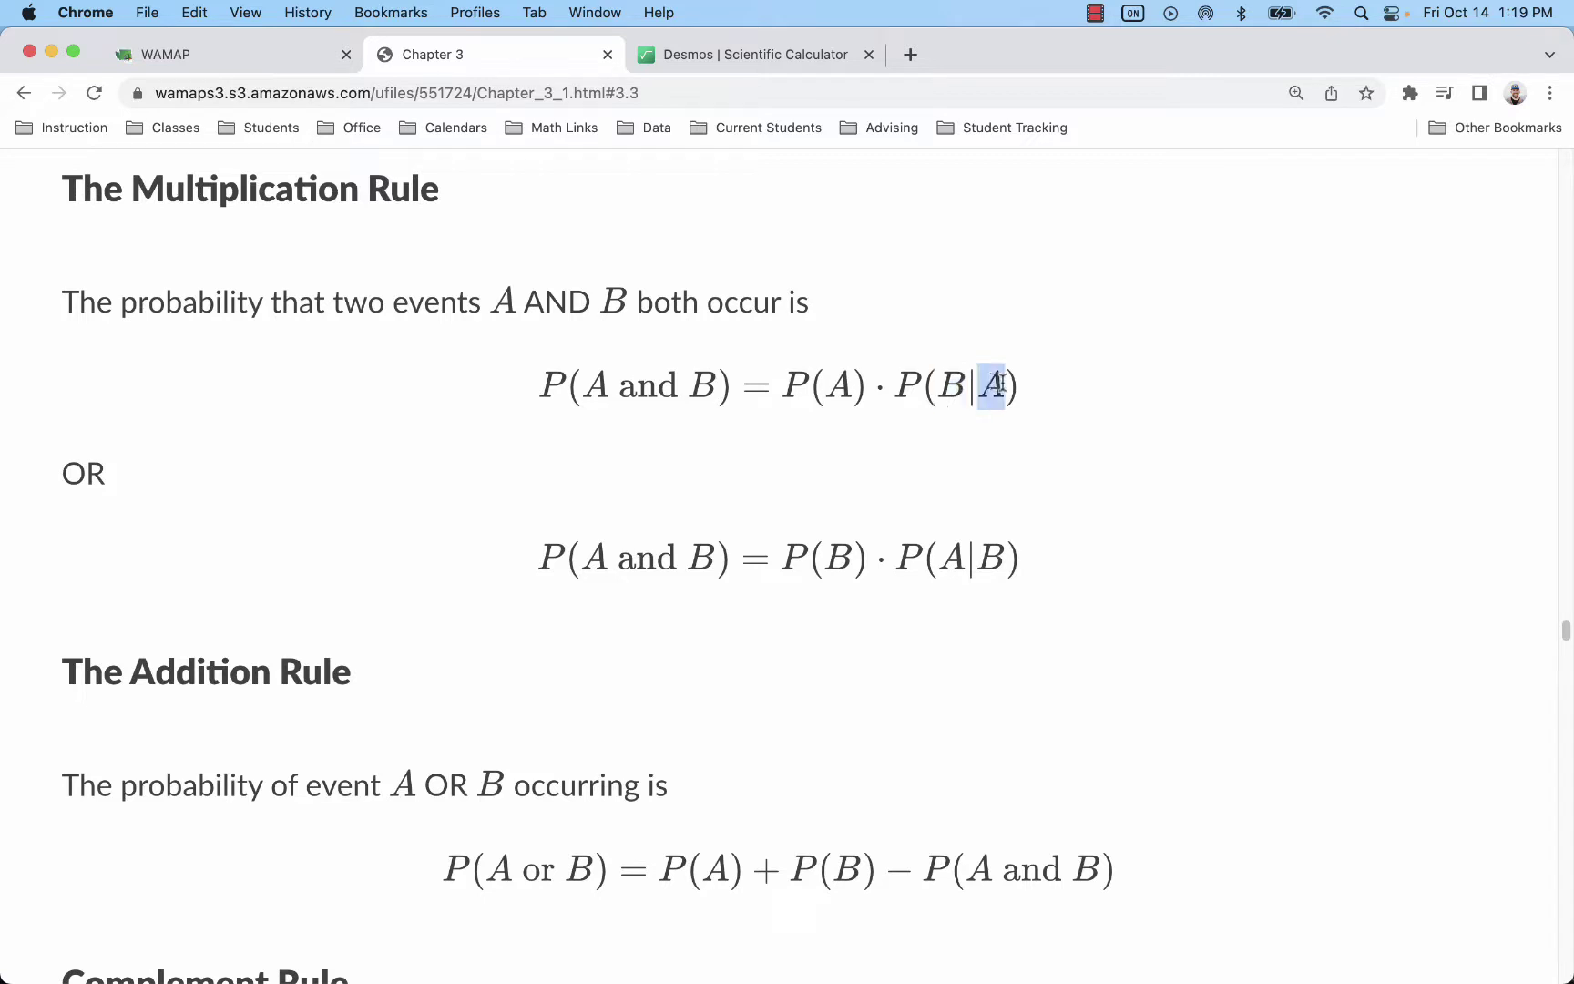
left_click(757, 55)
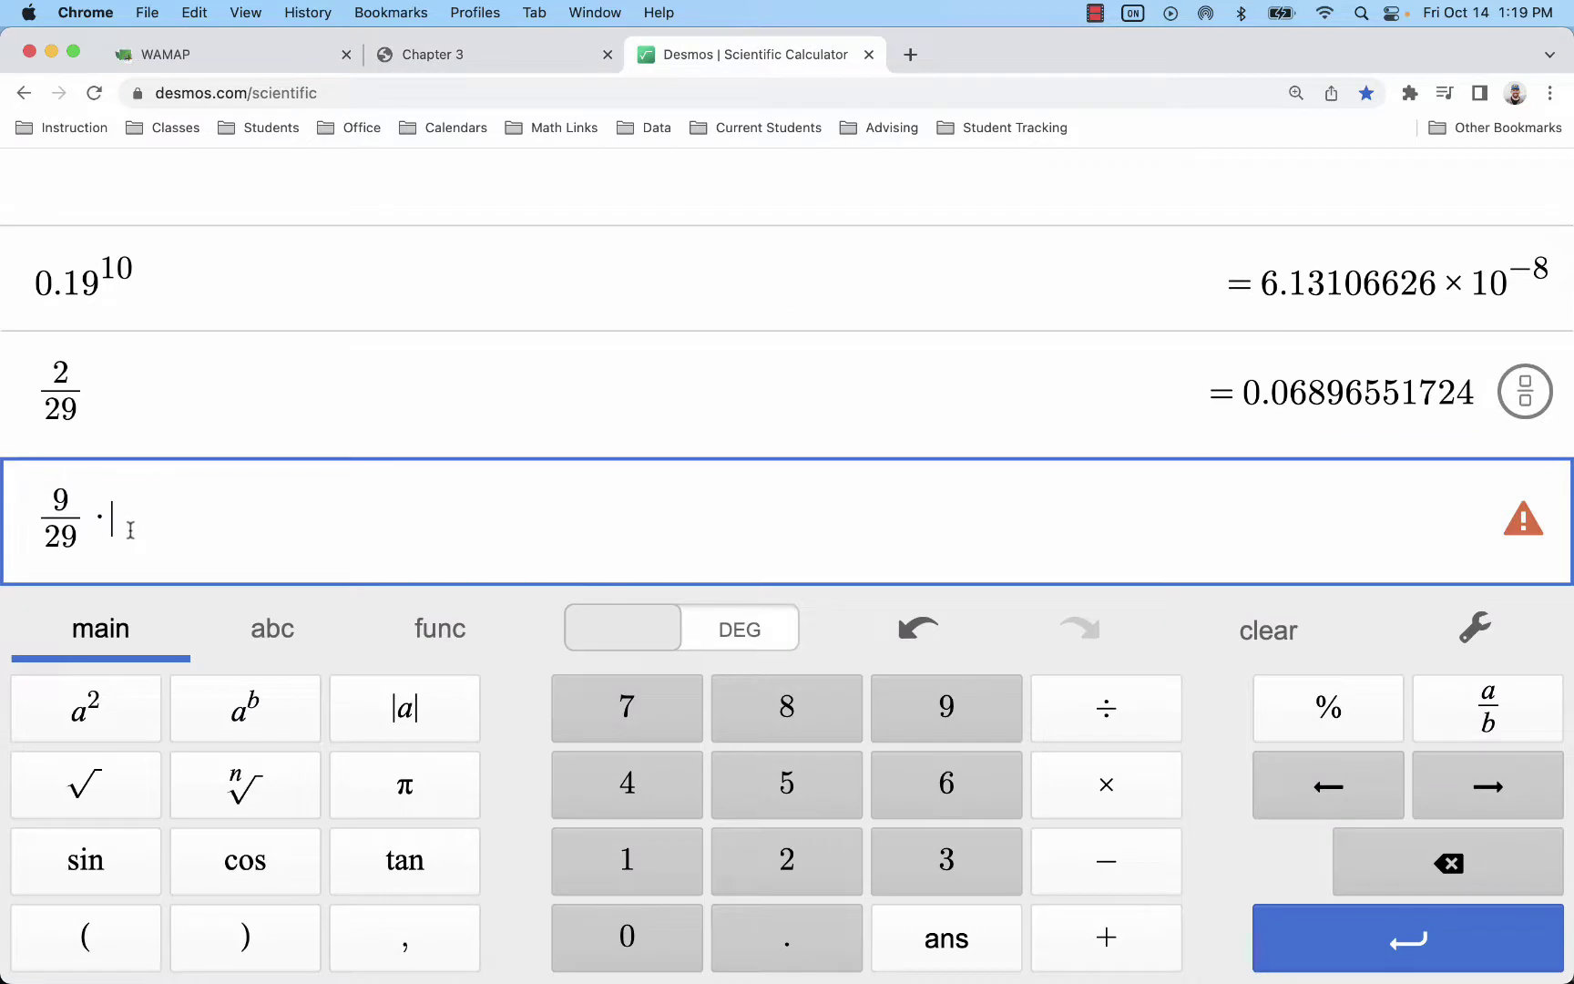
type("8/28")
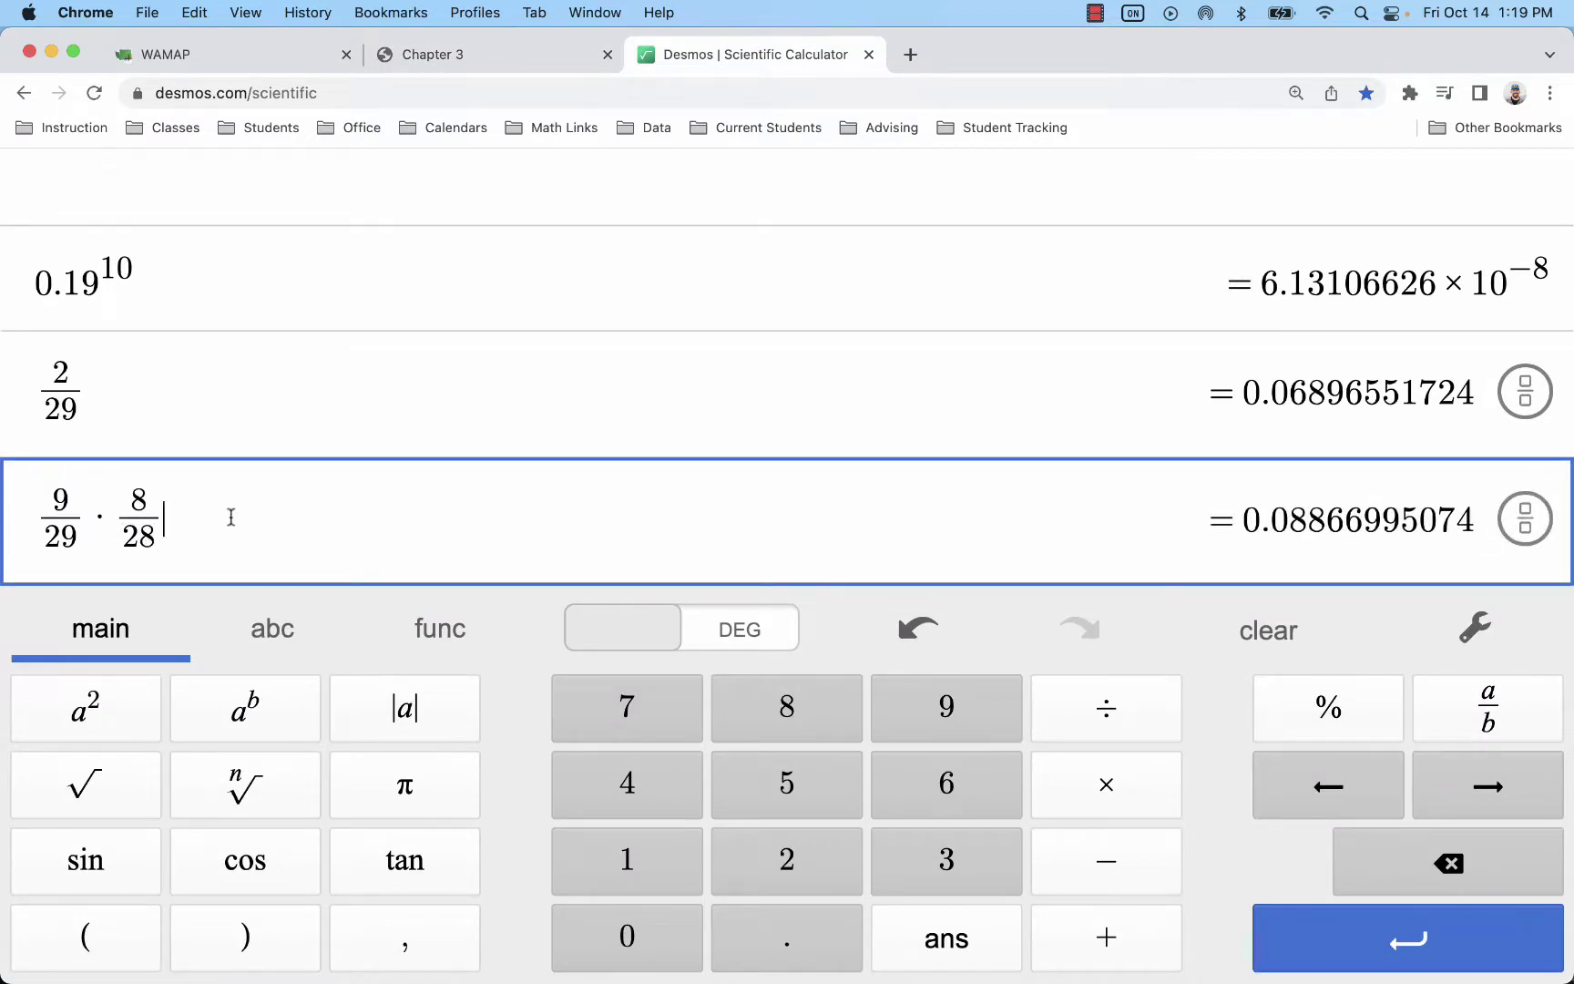
left_click_drag(196, 520, 25, 511)
left_click(159, 511)
Step: Add a row computing (9/29)^2 below the 9/29·8/28 product
left_click_drag(48, 494, 211, 547)
left_click(219, 549)
key("Return")
type("(")
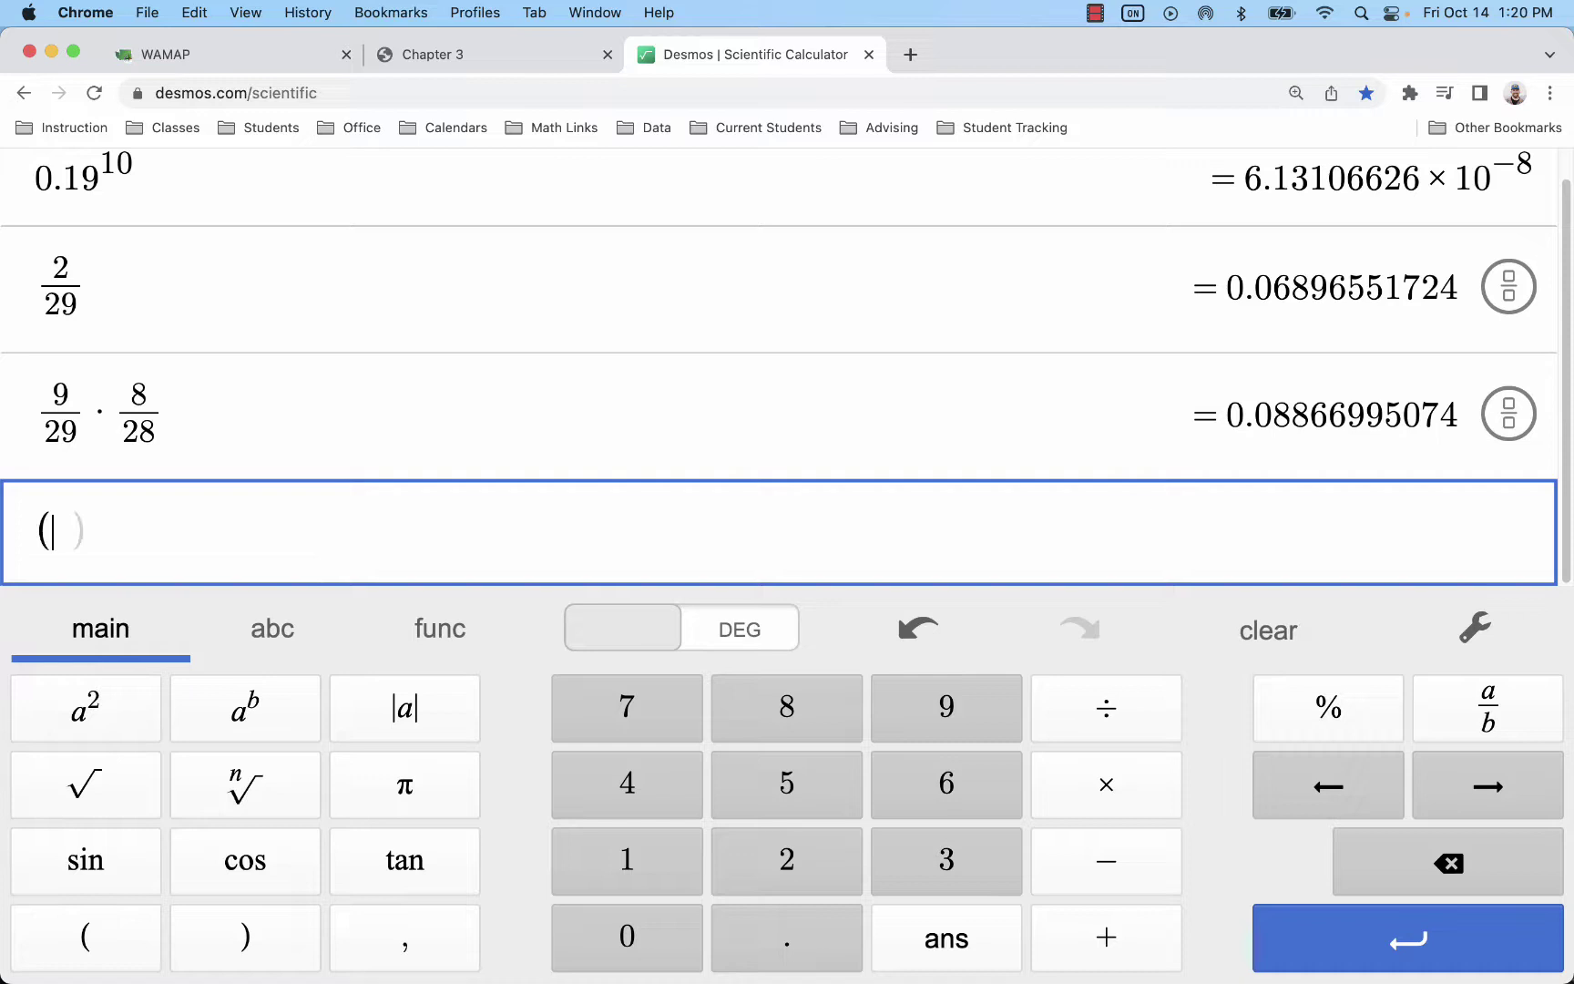
type("9/(29)")
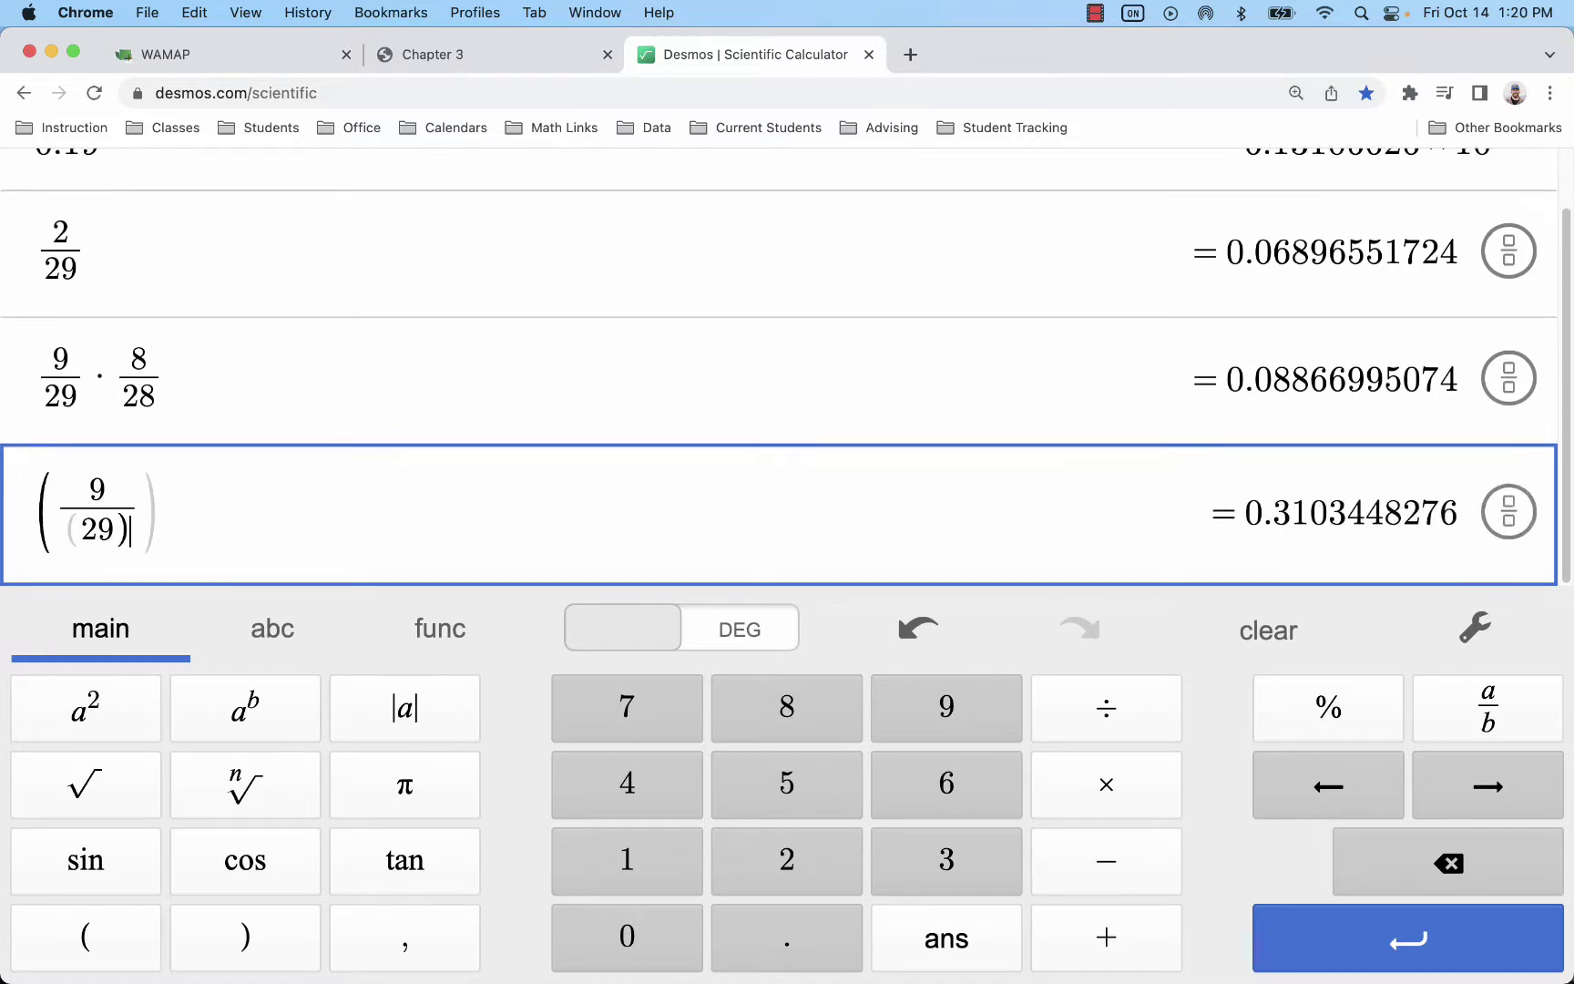
key("BackSpace")
key("Right")
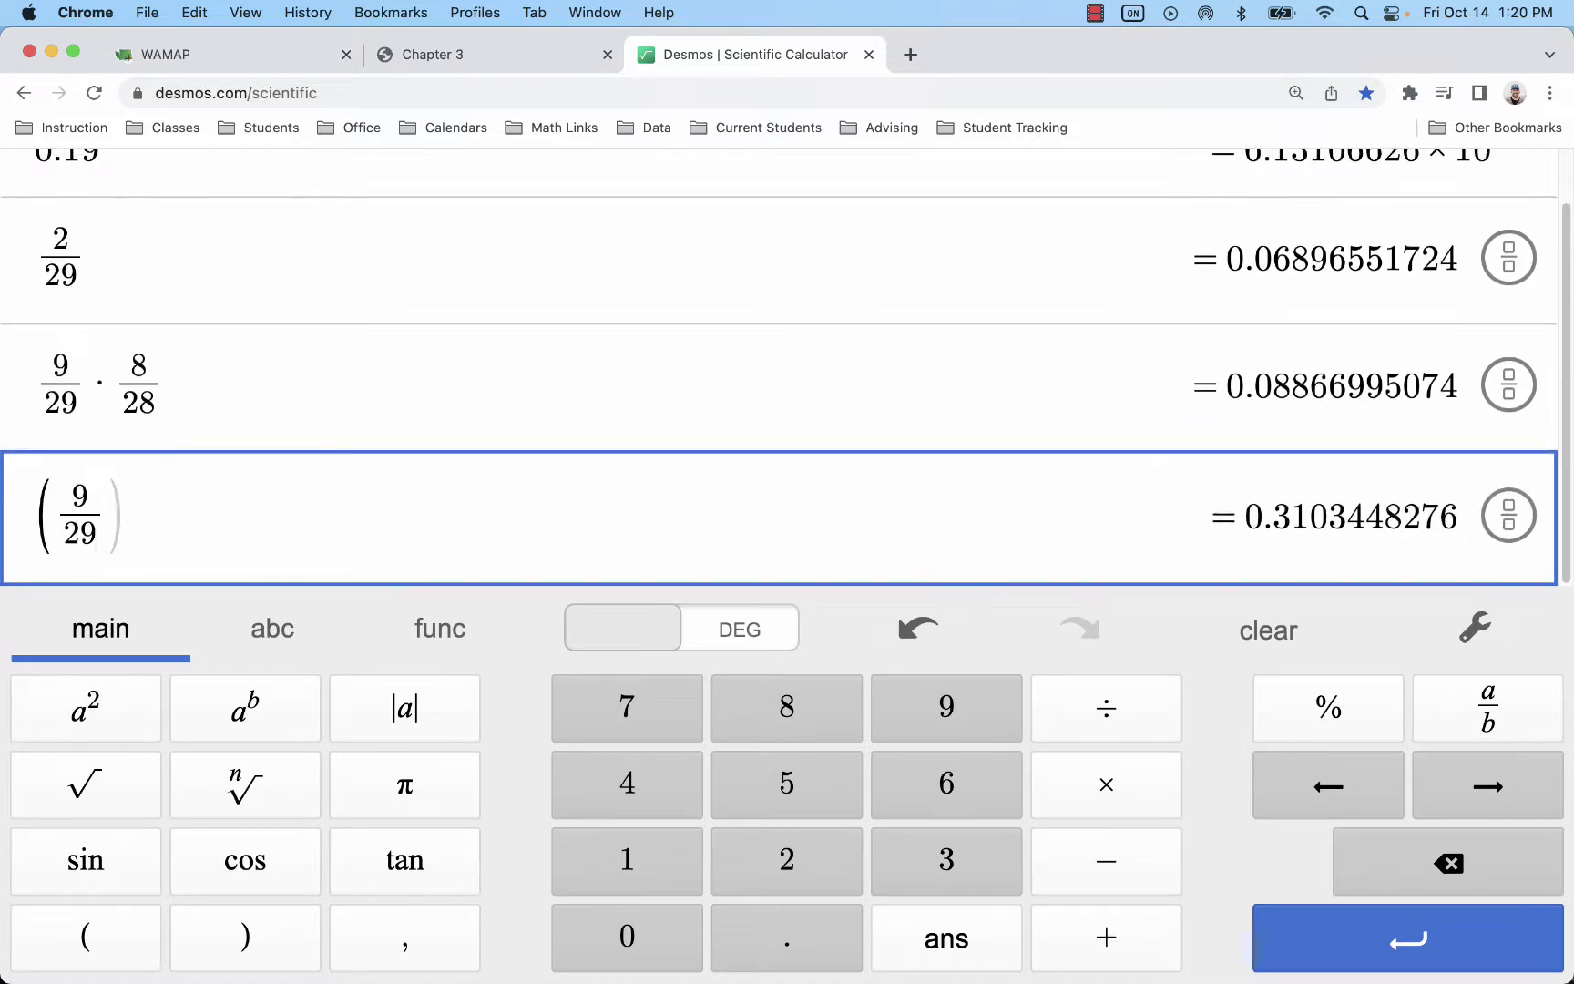
type(")^2")
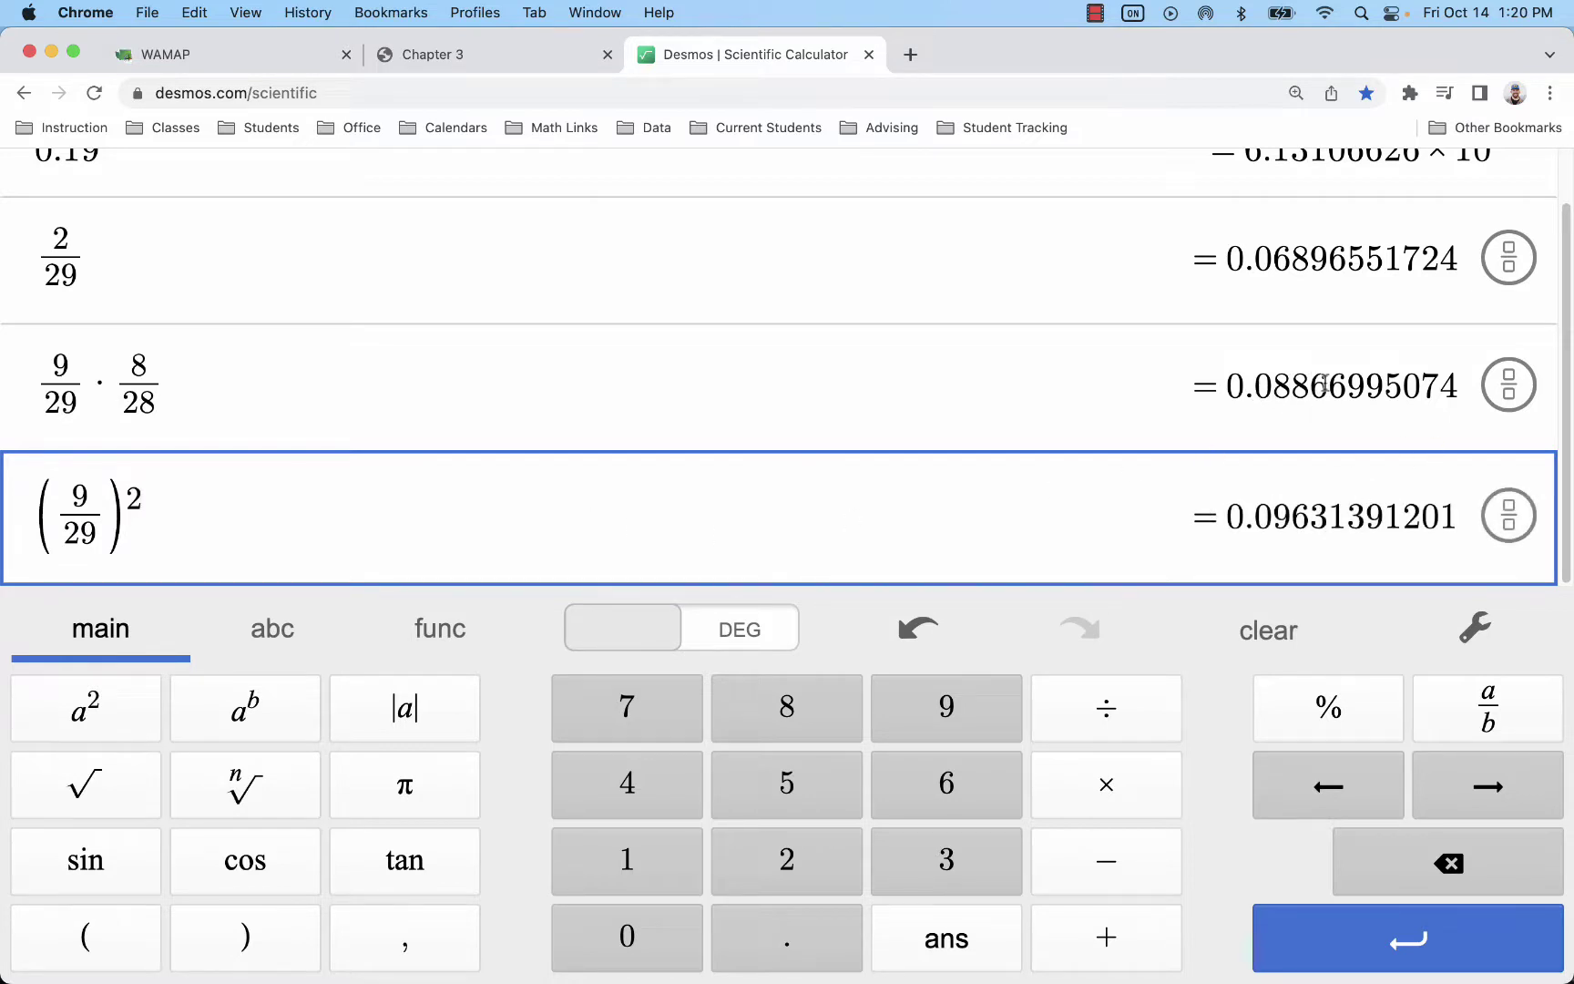
Step: Compare 0.08866995074 with 0.09631391201 and highlight the 8/28 factor
left_click_drag(1293, 382, 1320, 382)
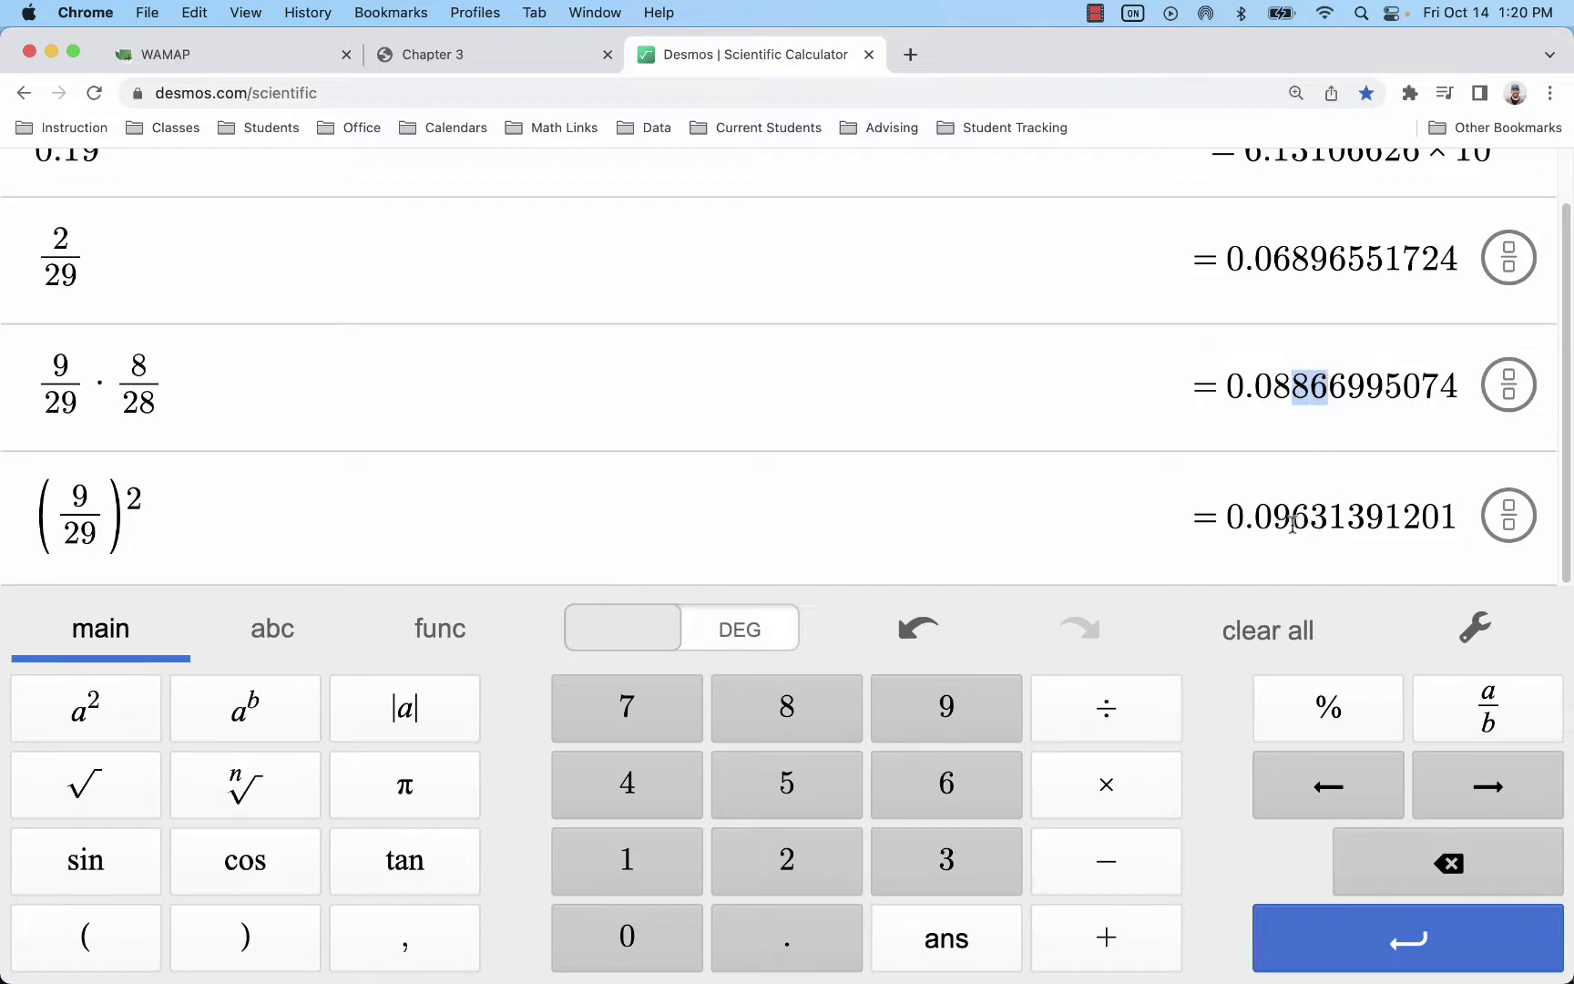
left_click_drag(1291, 518, 1330, 519)
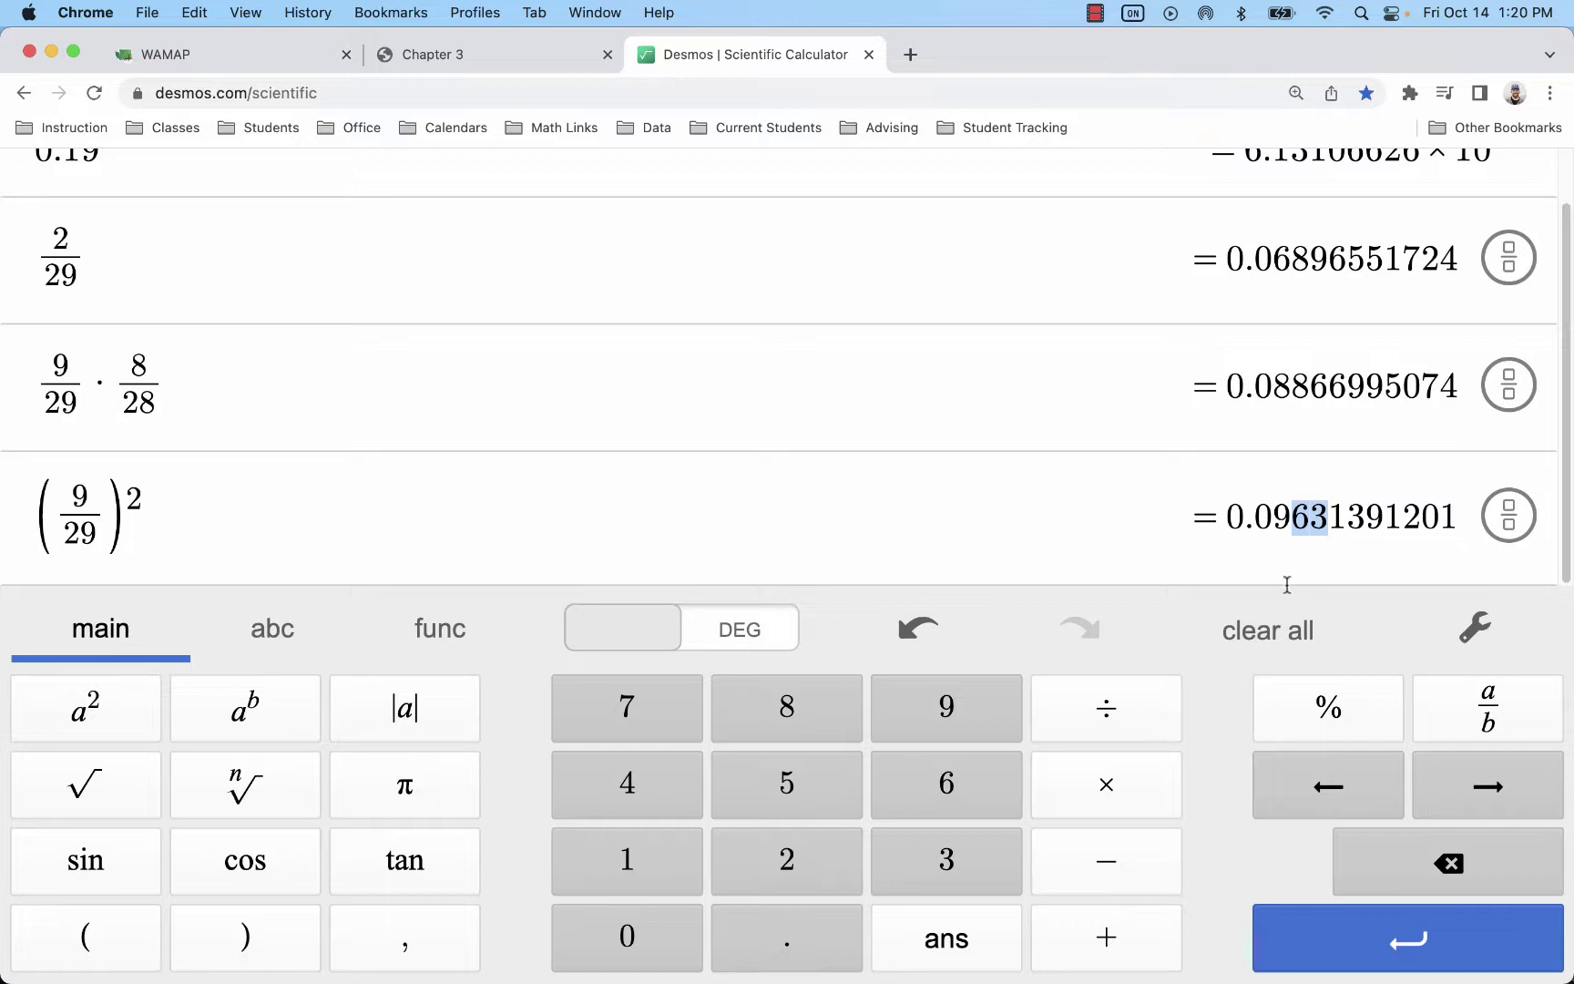
left_click_drag(391, 374, 54, 387)
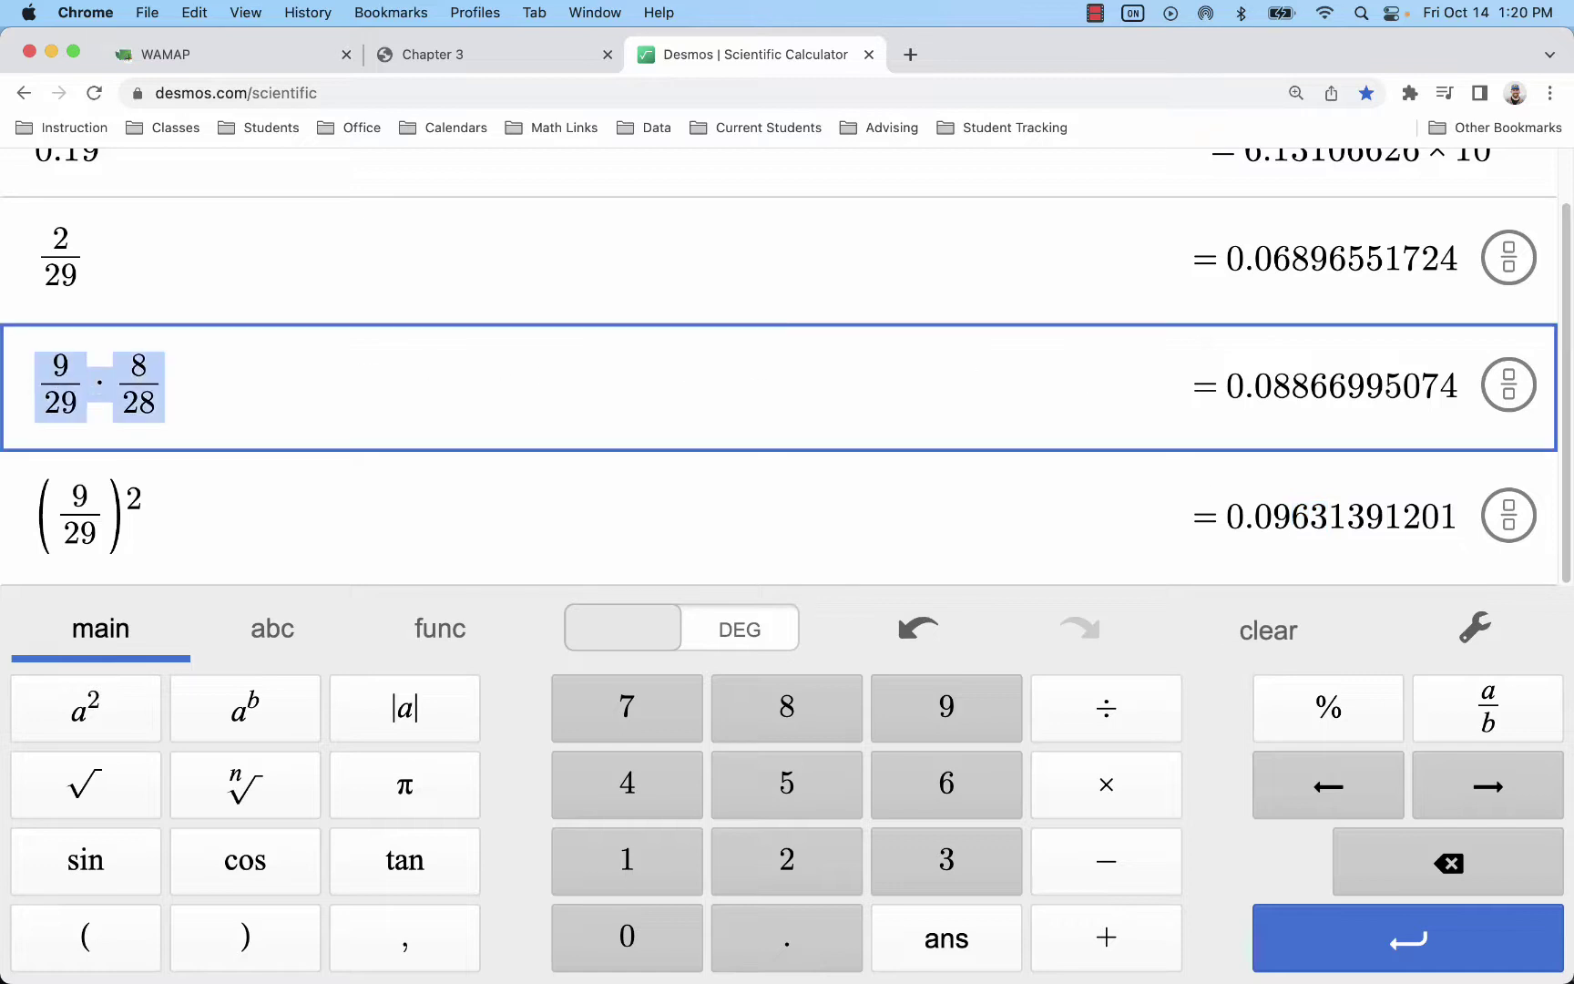
left_click(223, 392)
left_click_drag(160, 389, 121, 385)
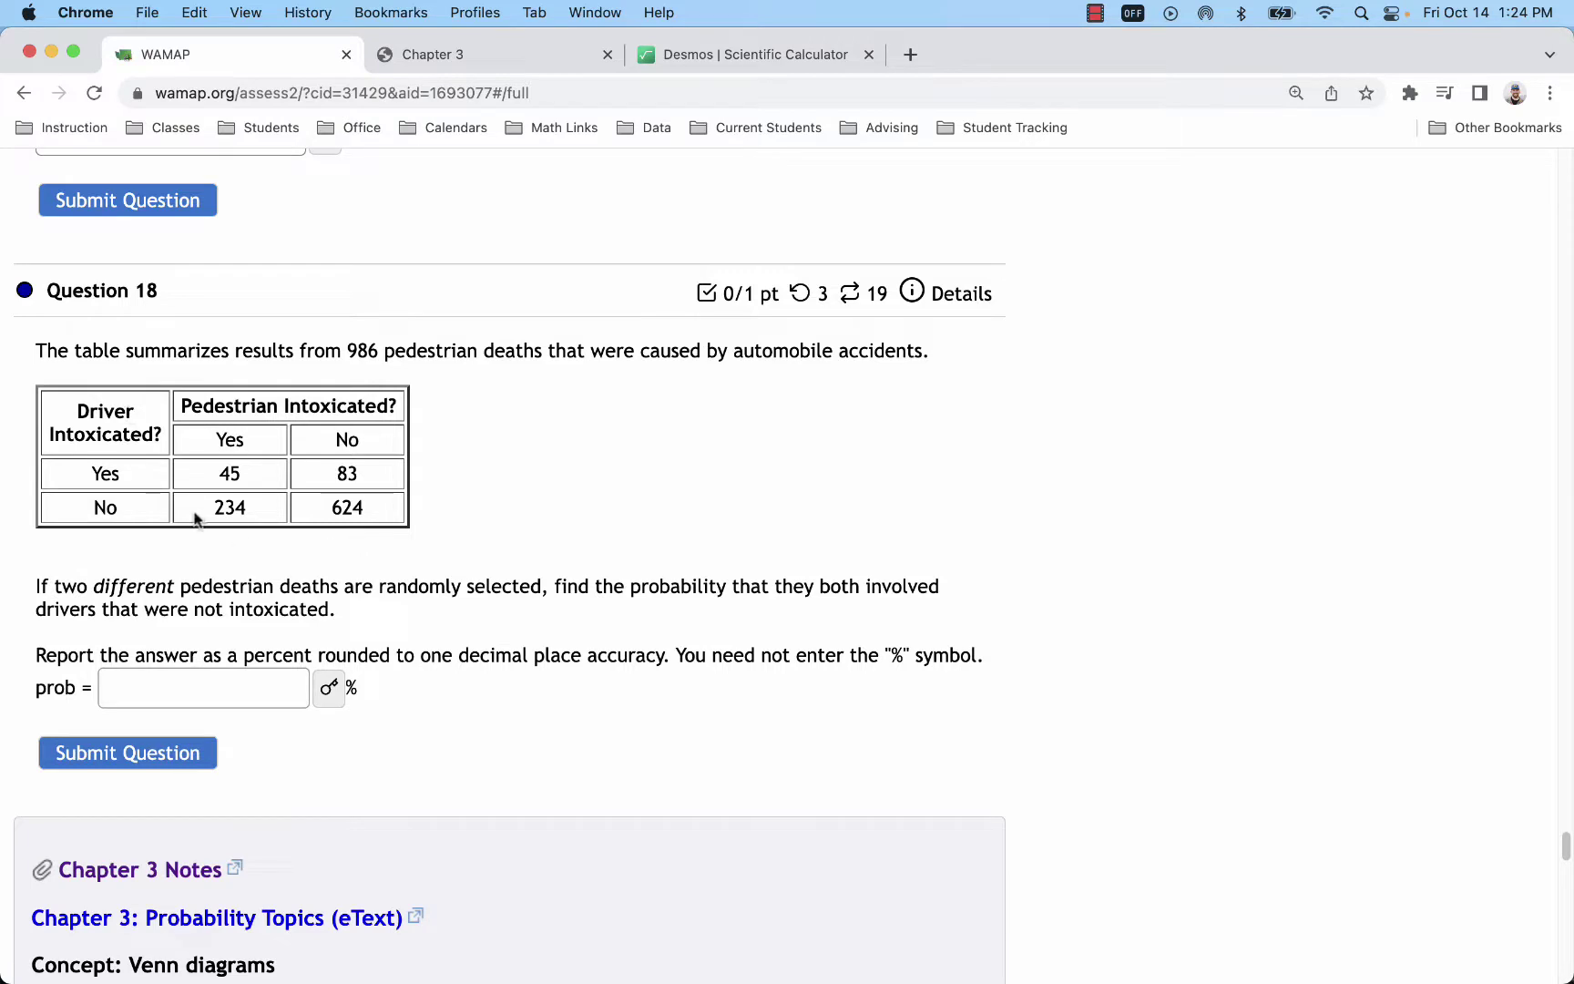
Step: Highlight 'two', 'drivers that were not intoxicated', and table counts 45 to 624
double_click(62, 588)
left_click_drag(32, 615, 329, 611)
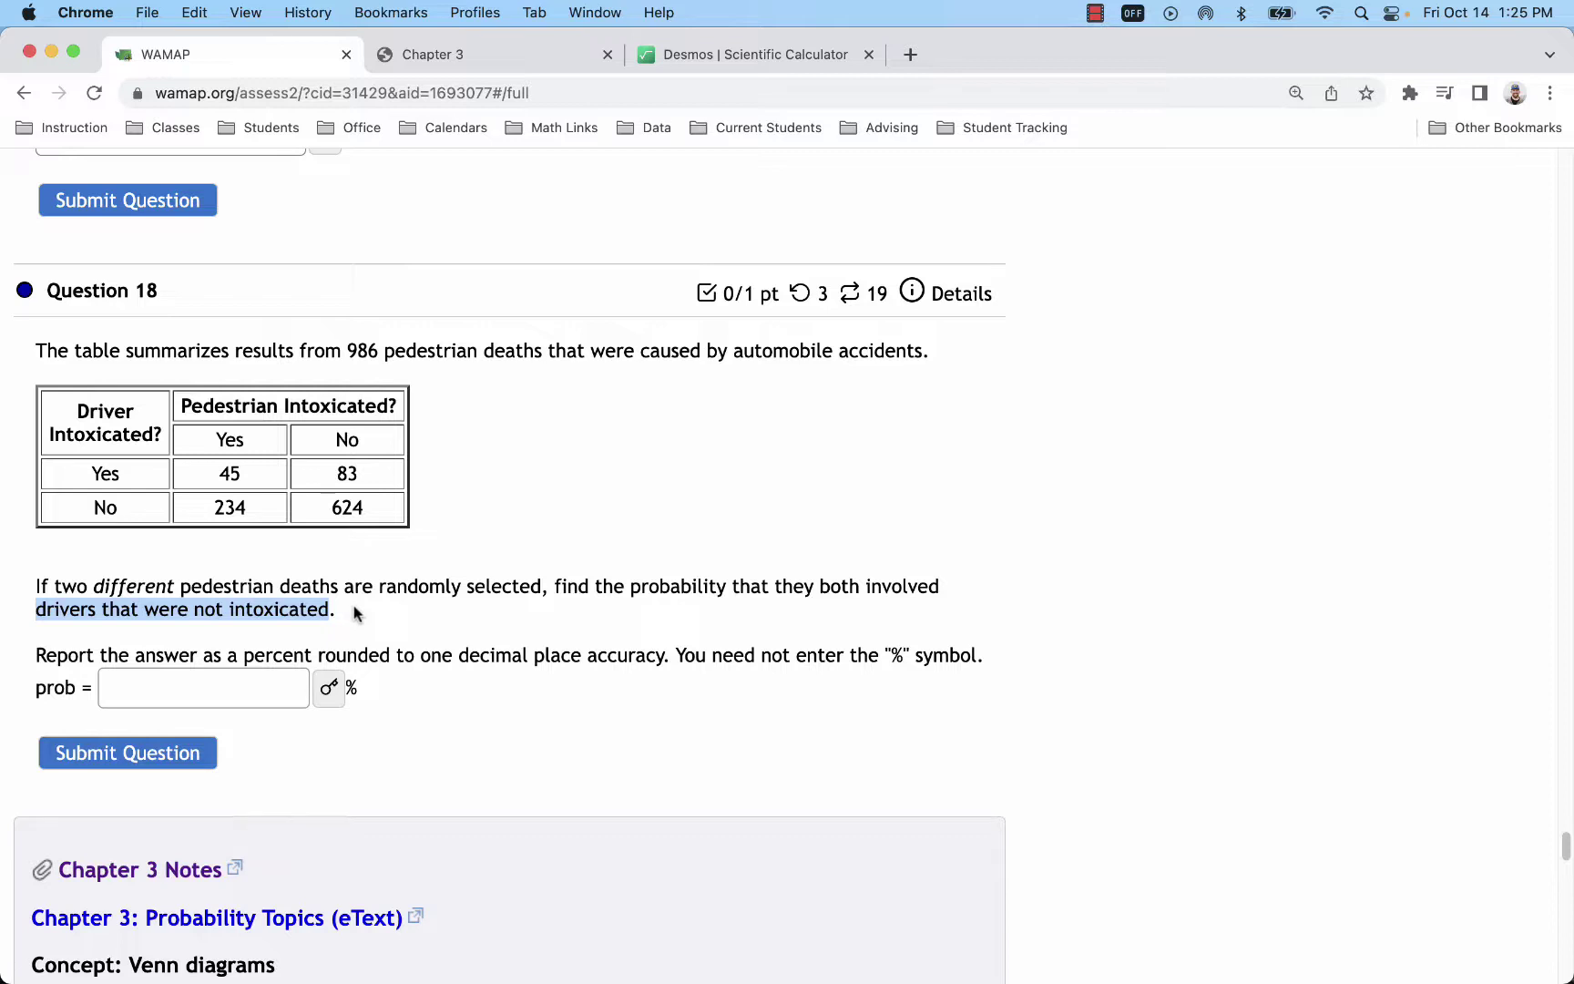
left_click_drag(254, 474, 210, 474)
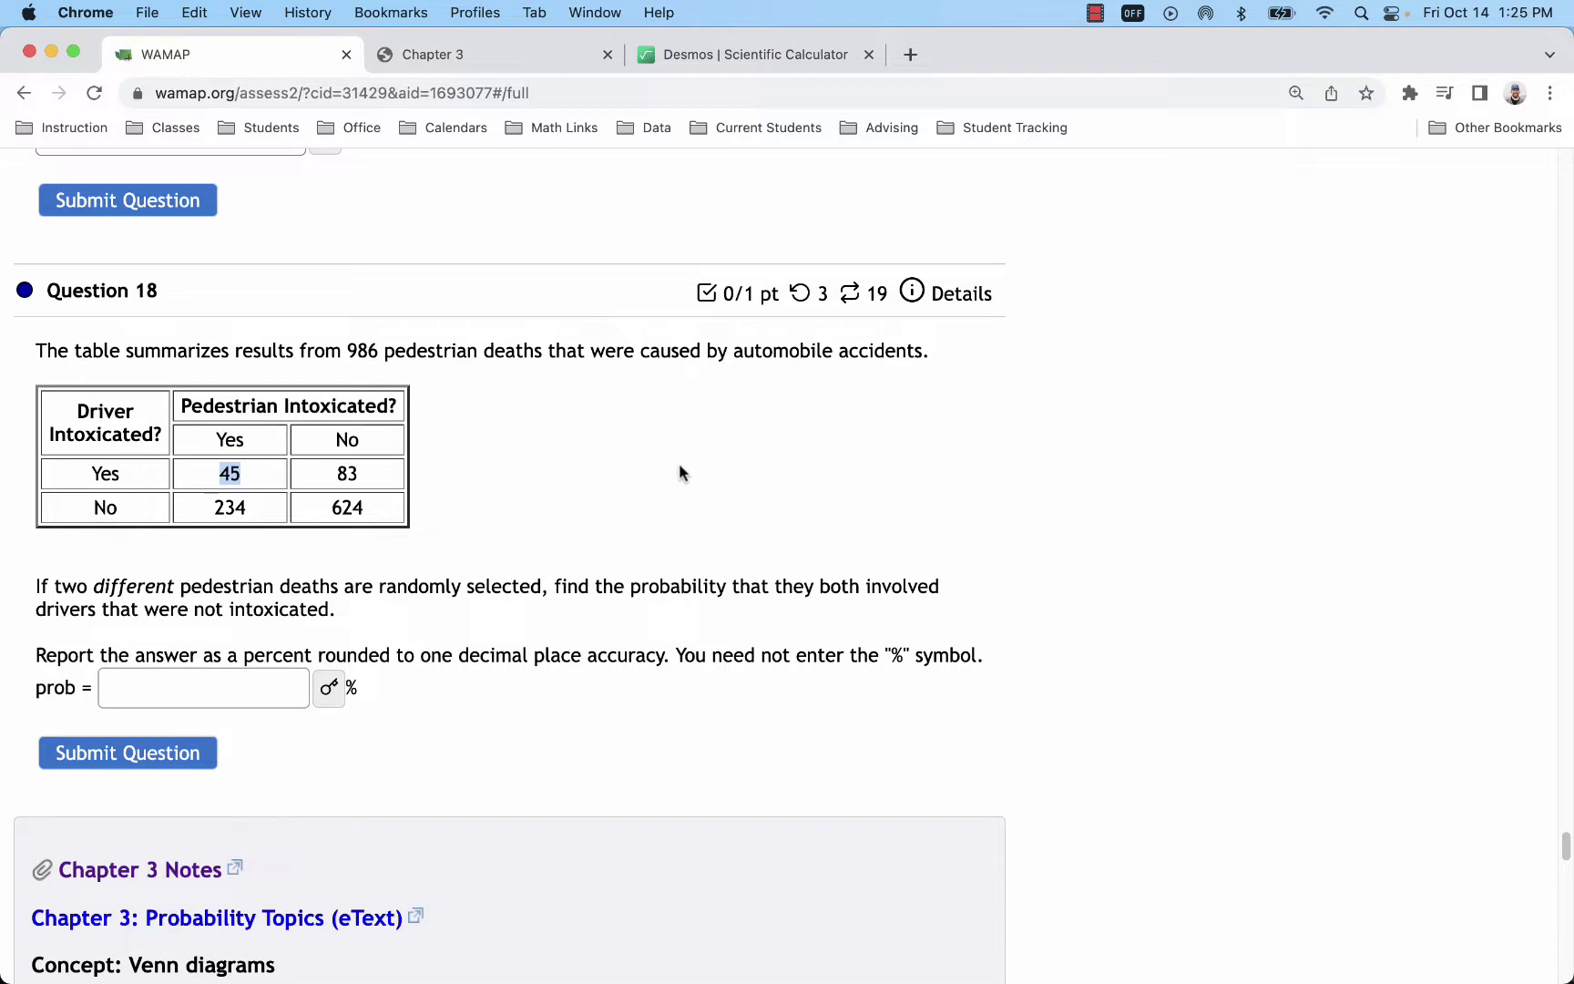
scroll(587, 425, "down", 3)
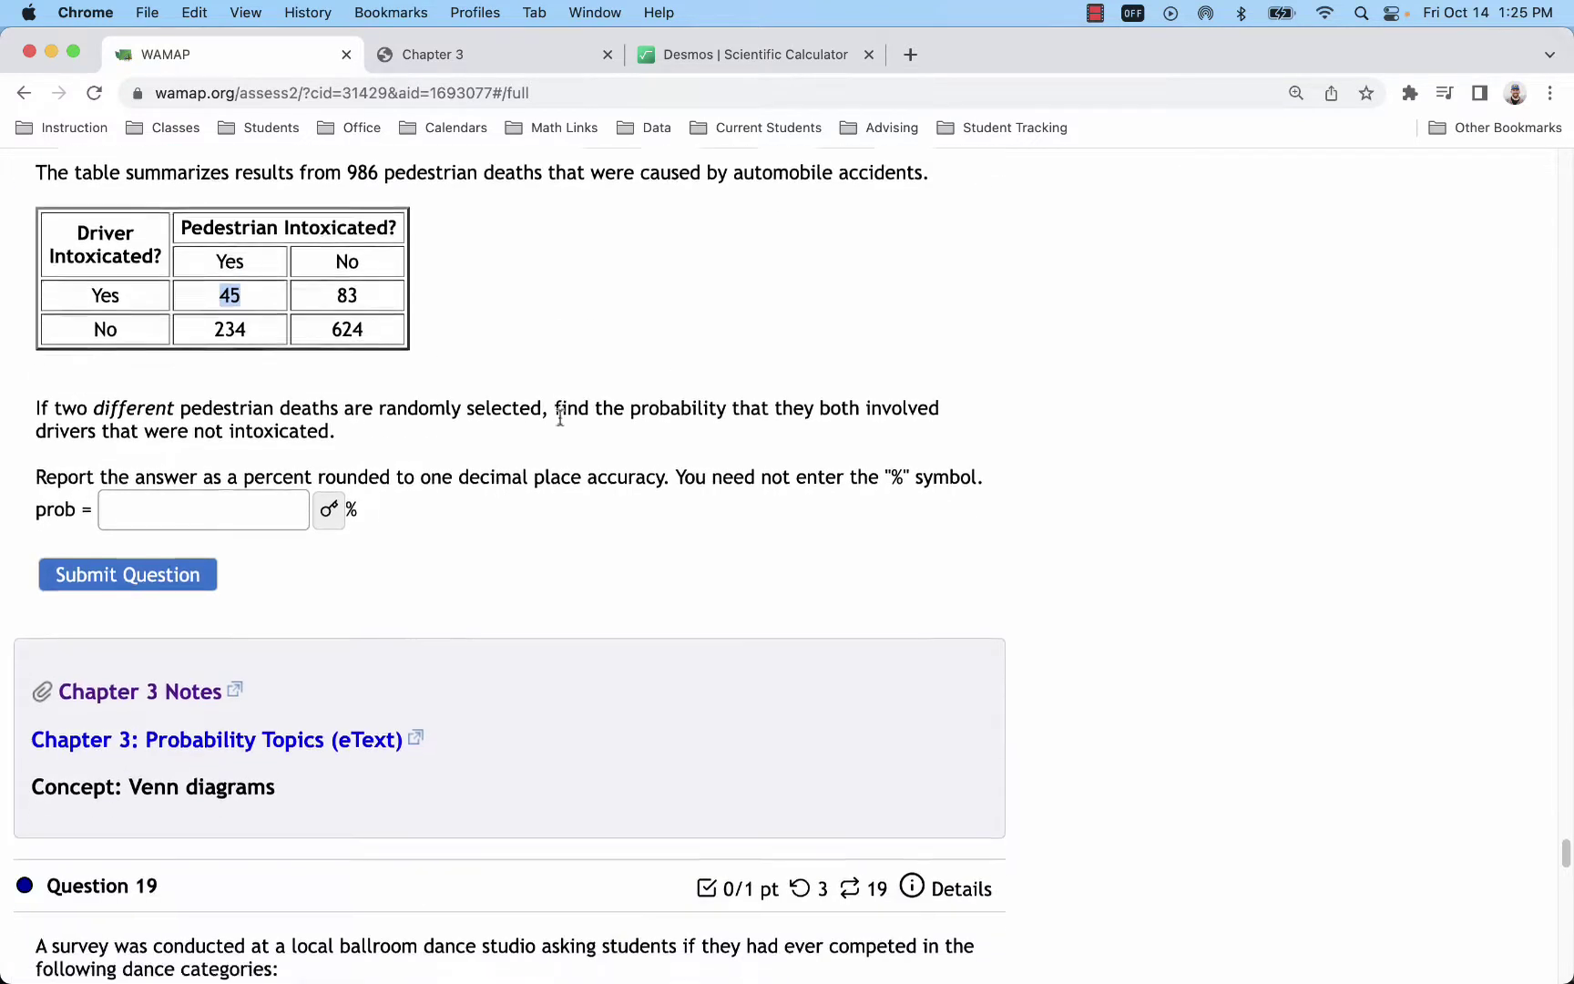
scroll(562, 410, "up", 2)
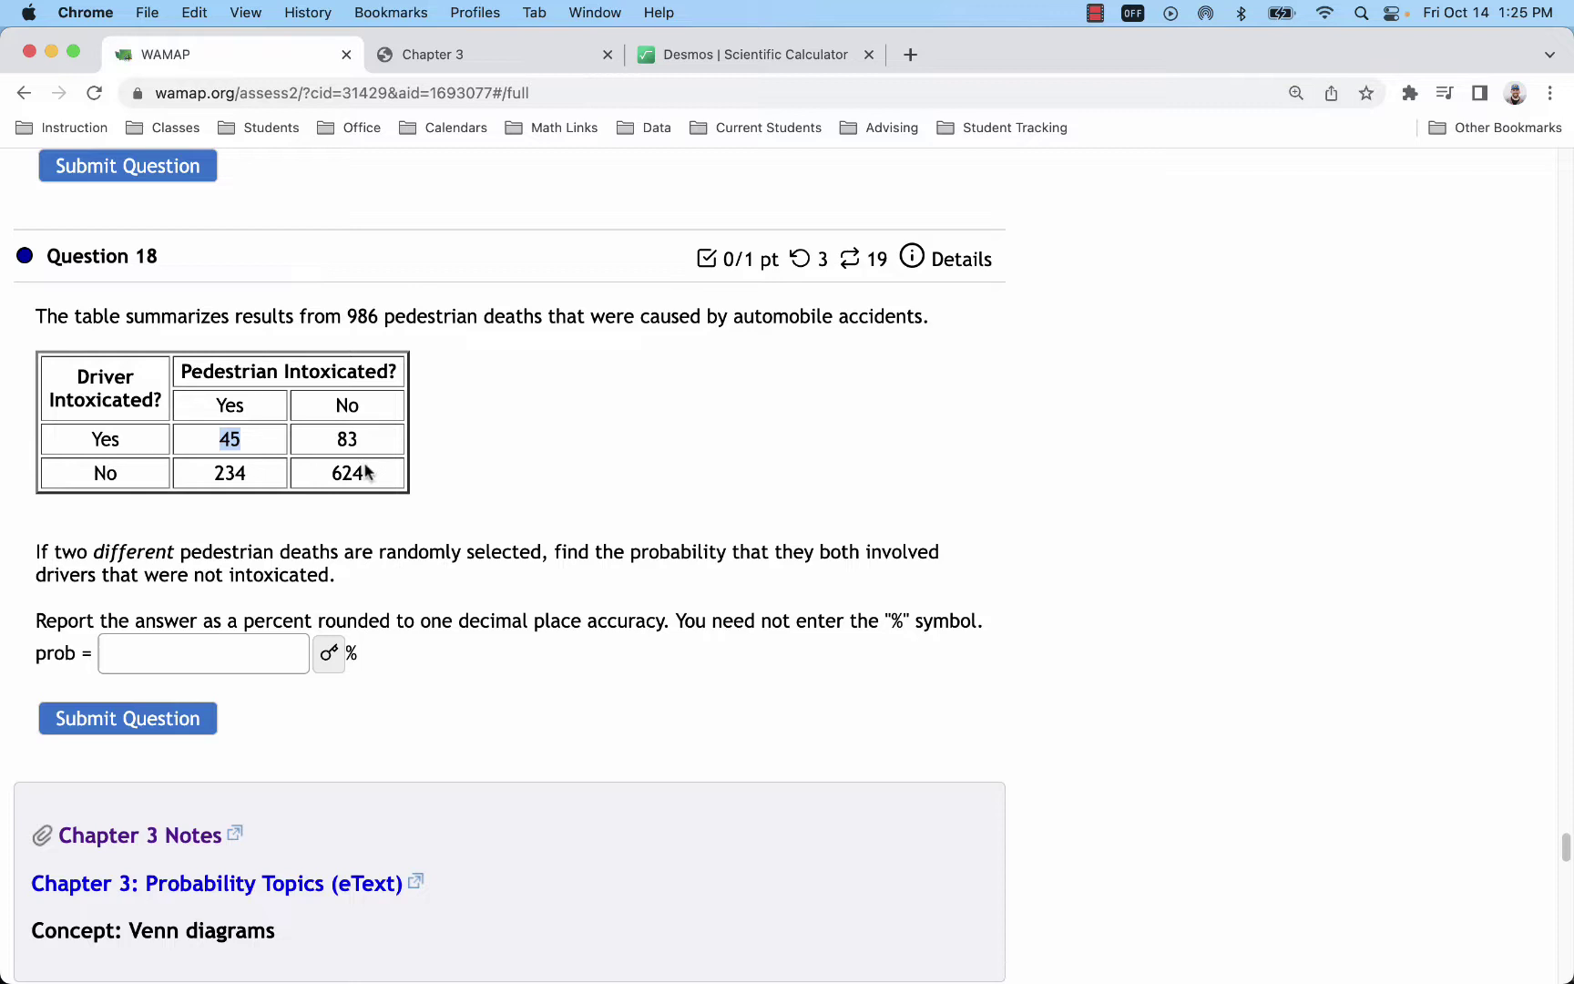
left_click_drag(369, 475, 207, 440)
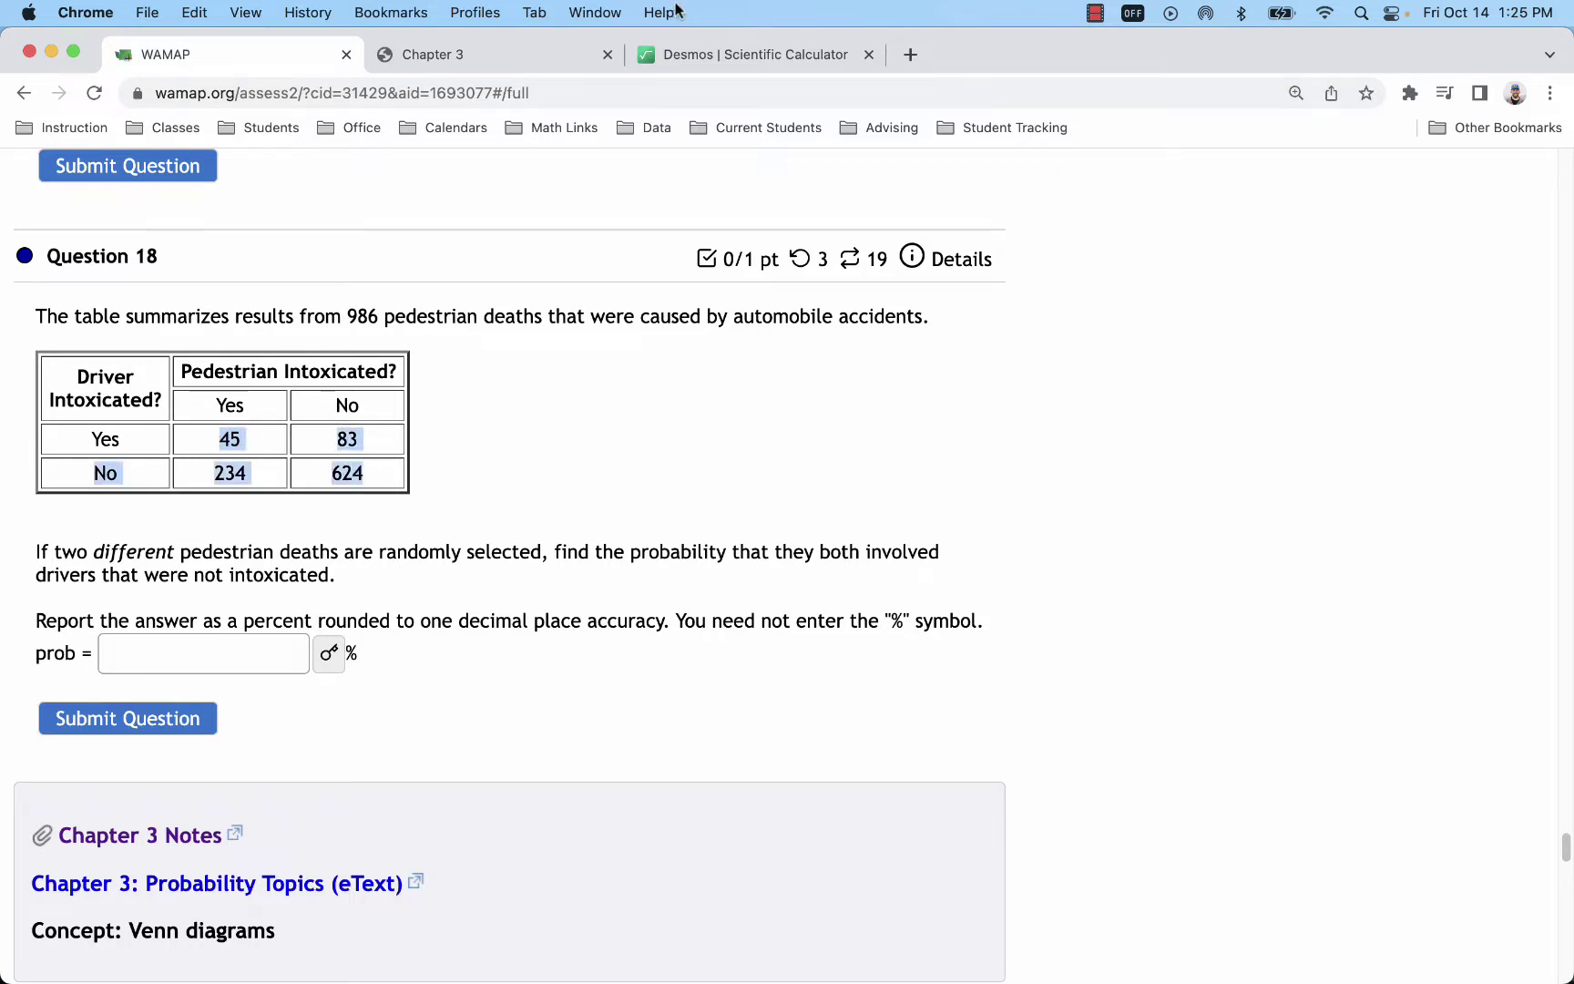
left_click(713, 52)
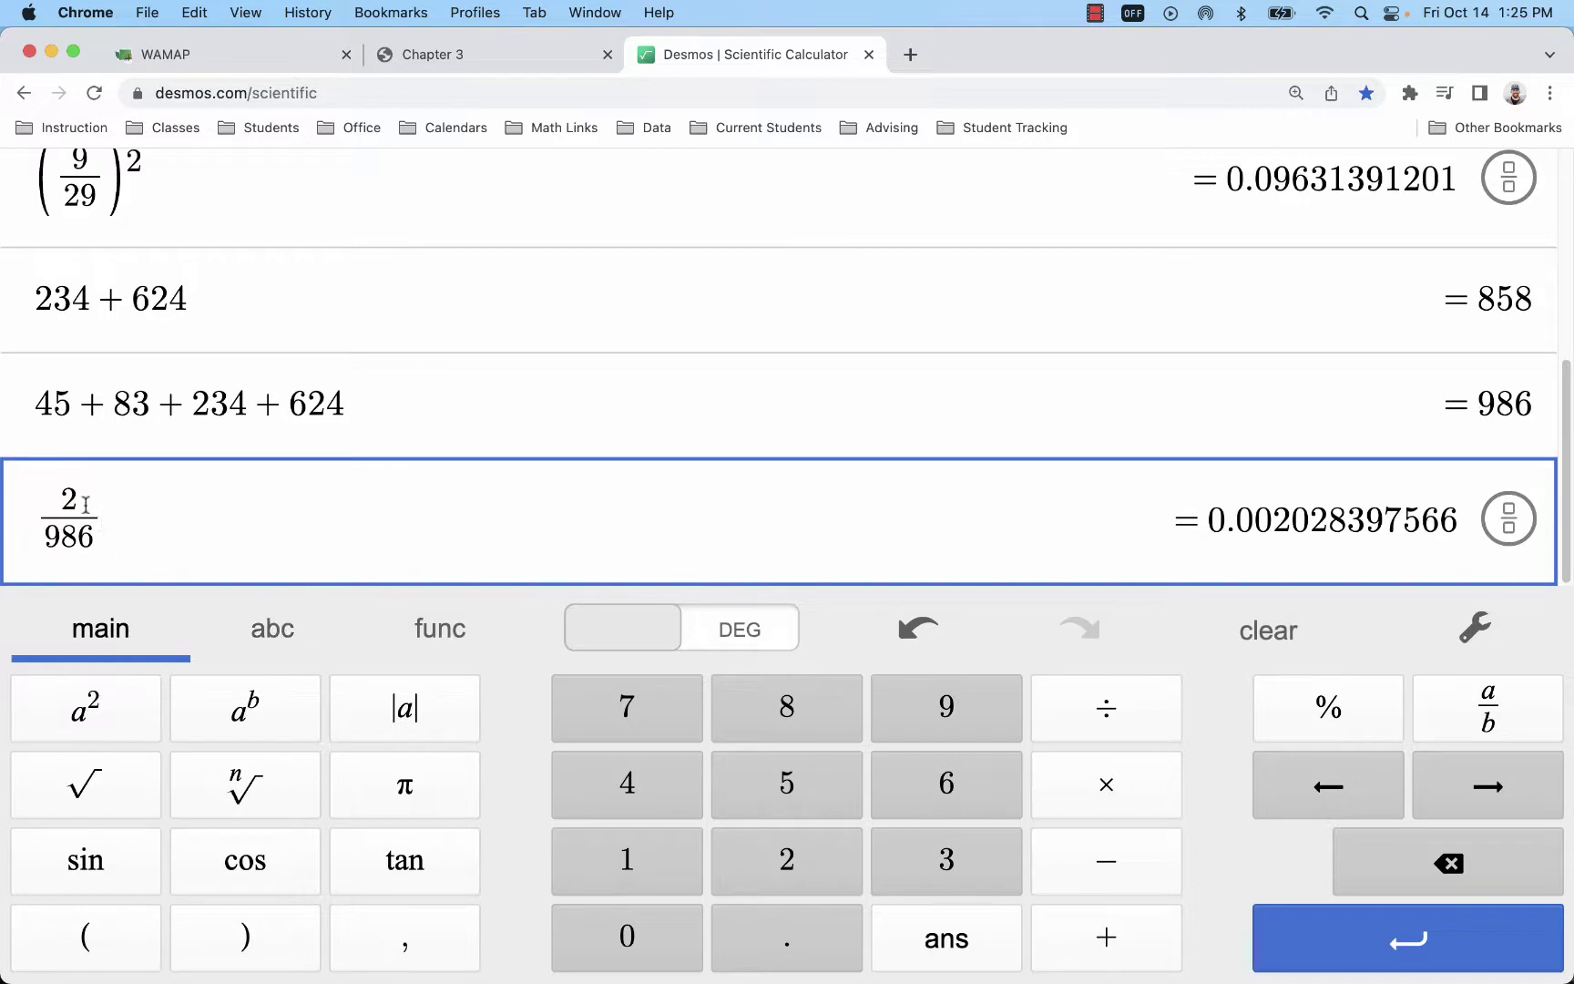
Step: Highlight the numerator 2 of the 2/986 entry
left_click_drag(87, 499, 96, 536)
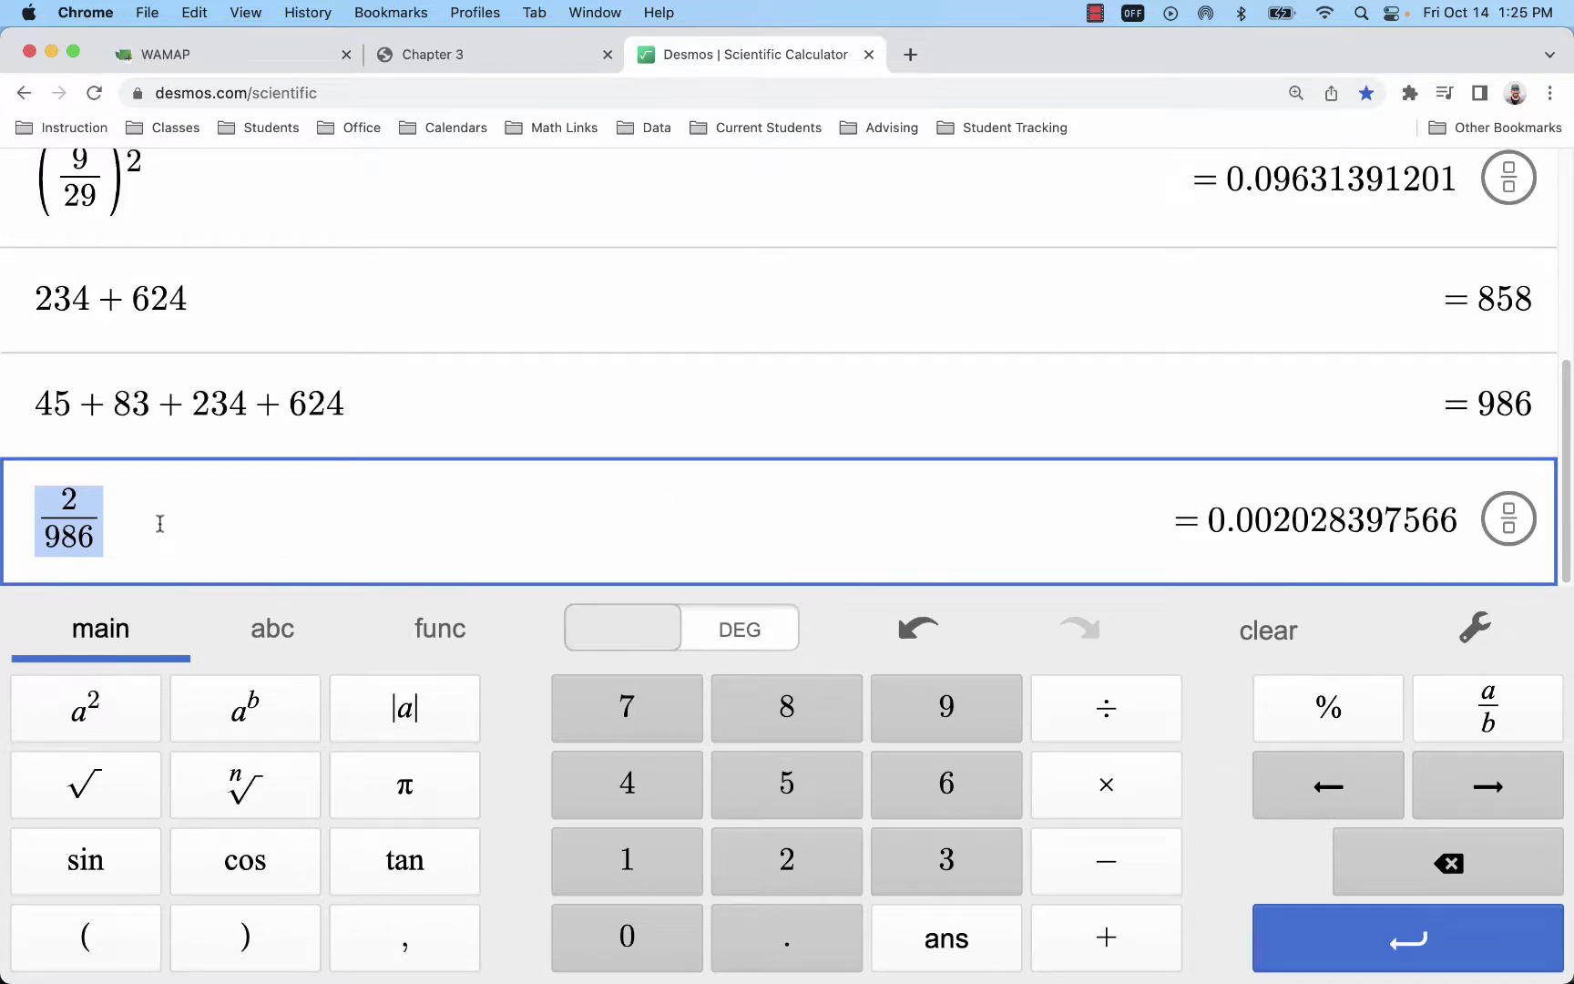
Step: Highlight P(B|A) and P(A and B) in the Chapter 3 multiplication rule, then go back to Question 18
left_click(475, 64)
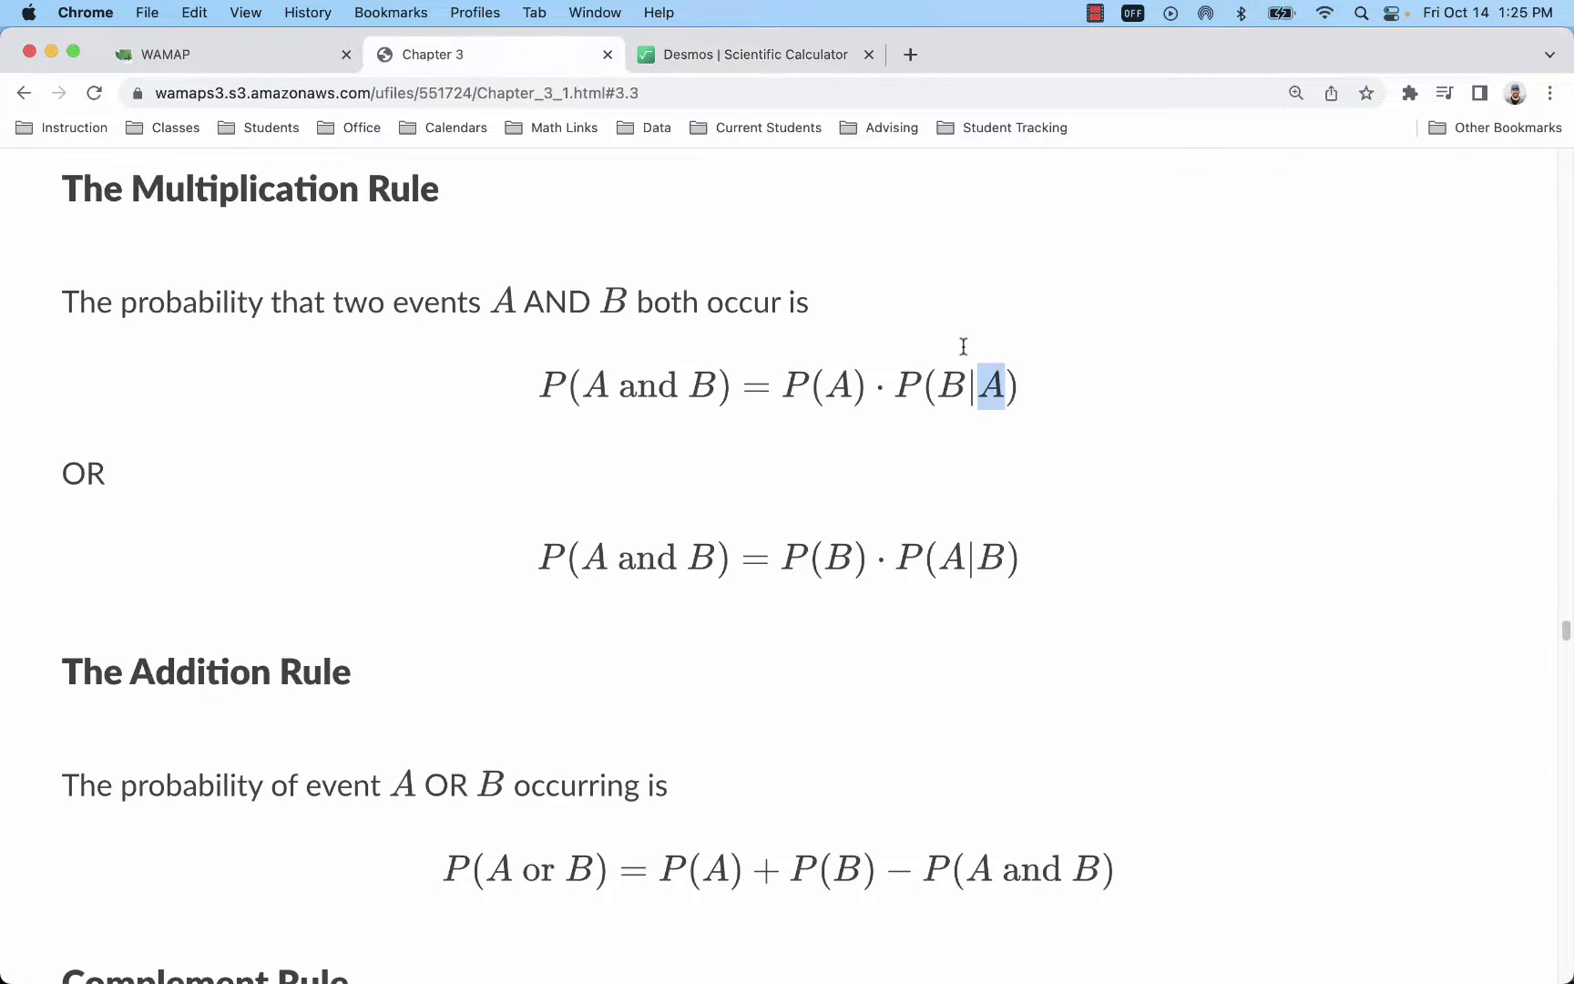
left_click_drag(1029, 390, 900, 393)
left_click(952, 386)
mouse_move(966, 387)
left_mouse_down()
mouse_move(920, 388)
mouse_move(945, 389)
left_mouse_up()
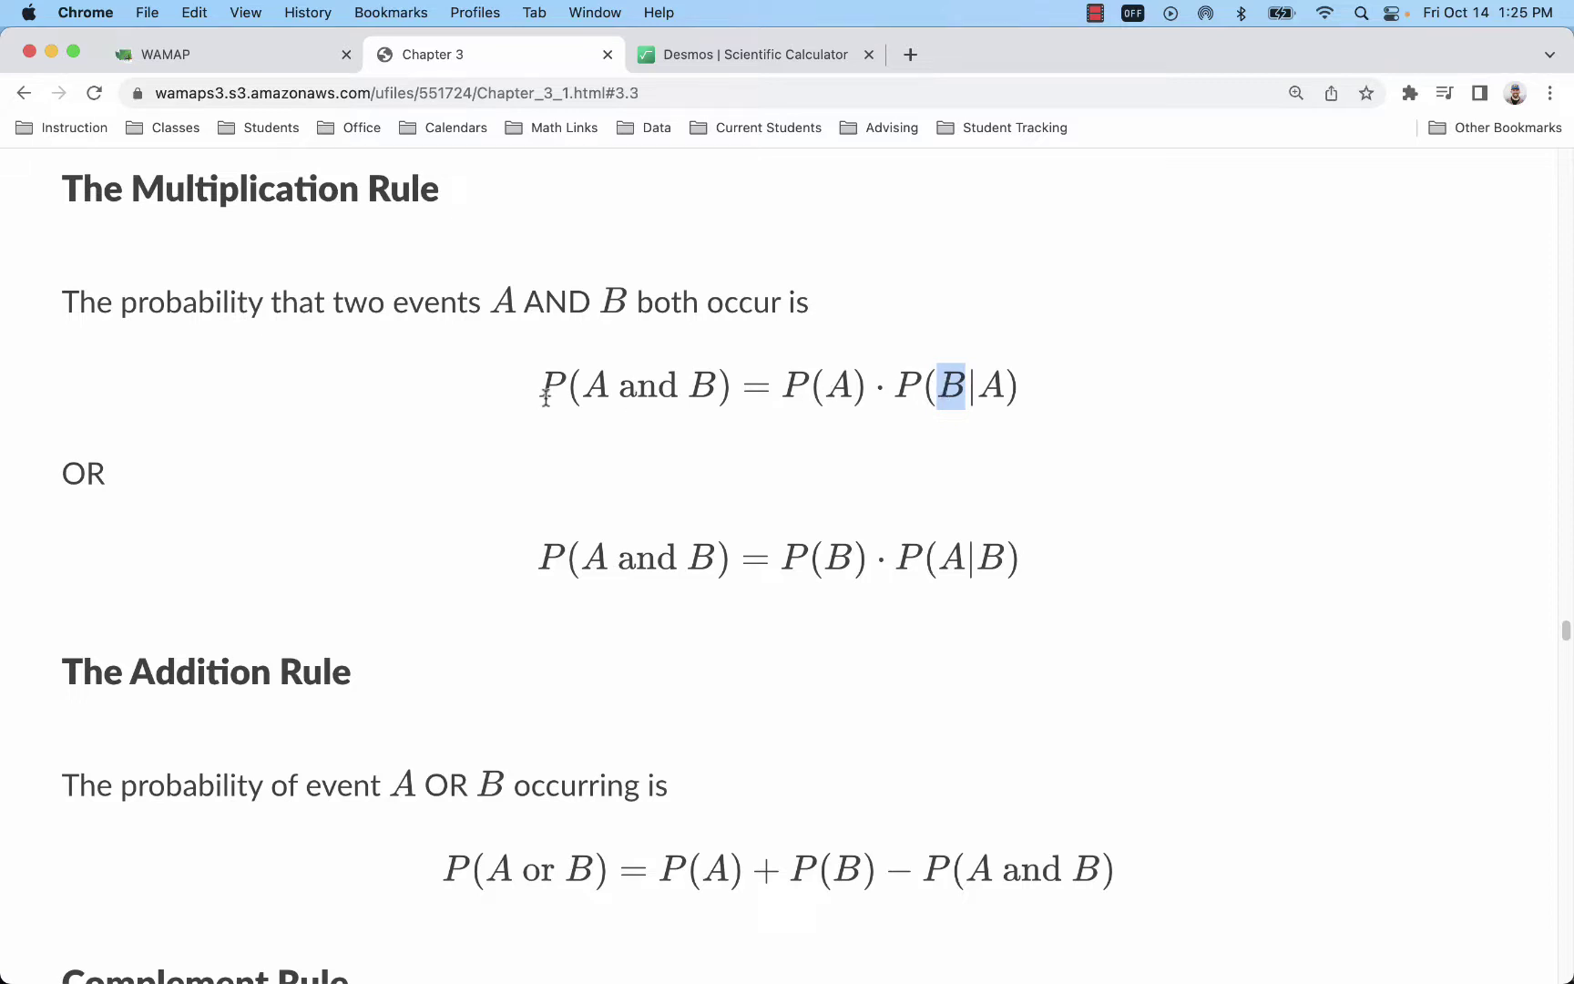
left_click_drag(606, 385, 592, 384)
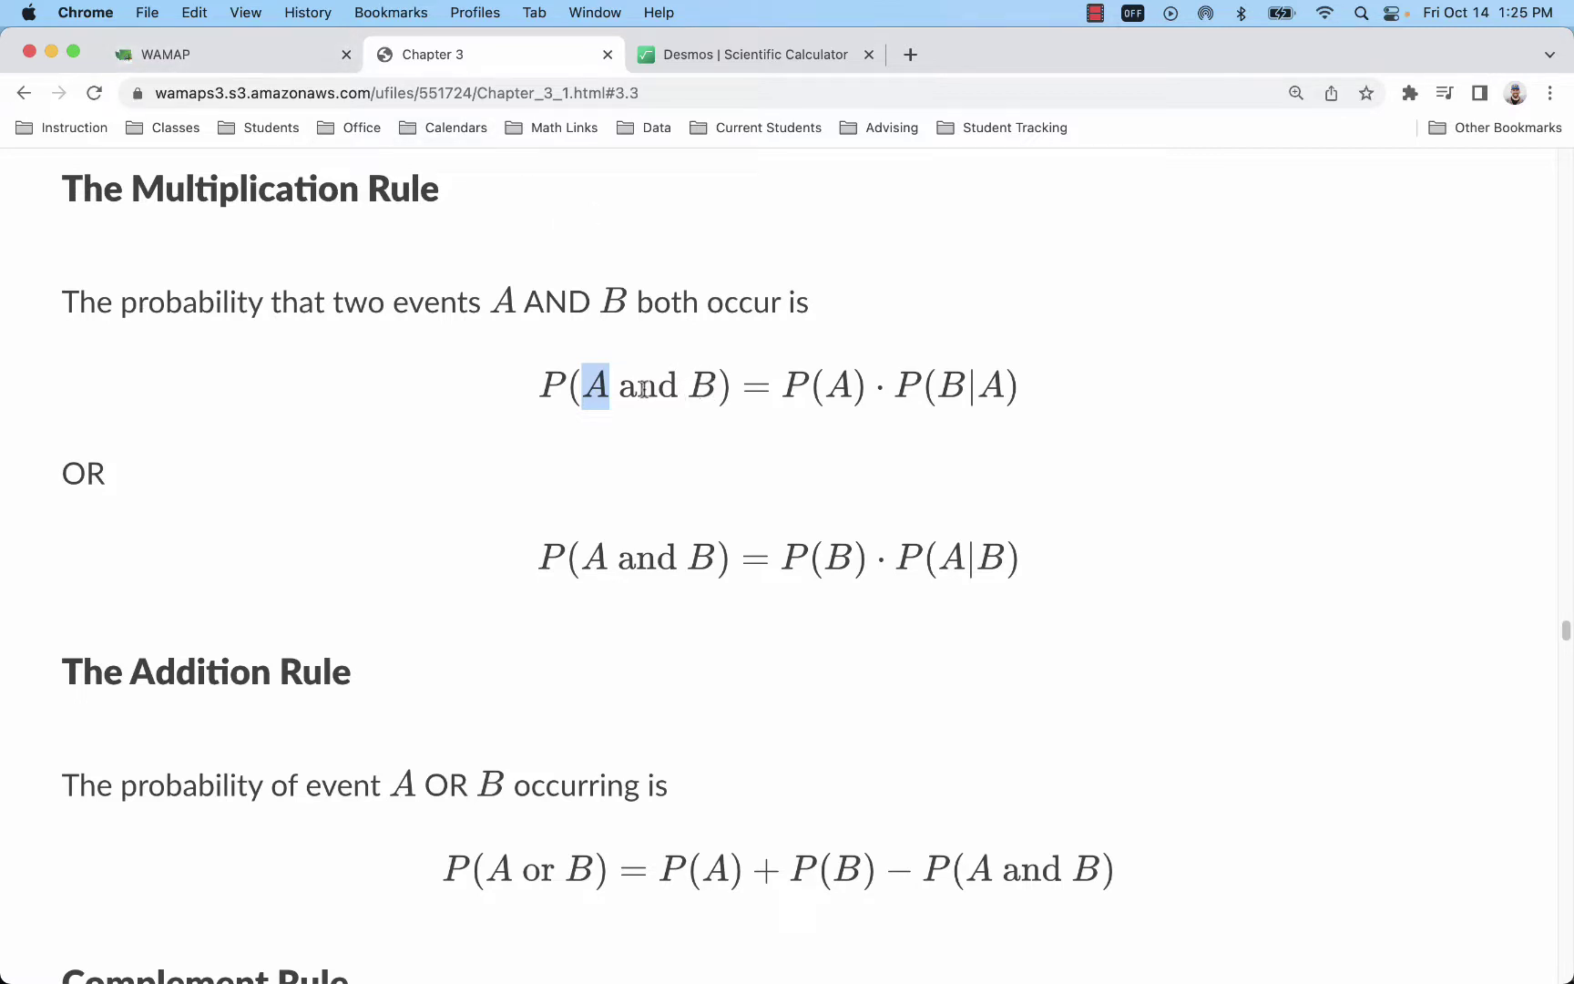
key("Right")
key("Right")
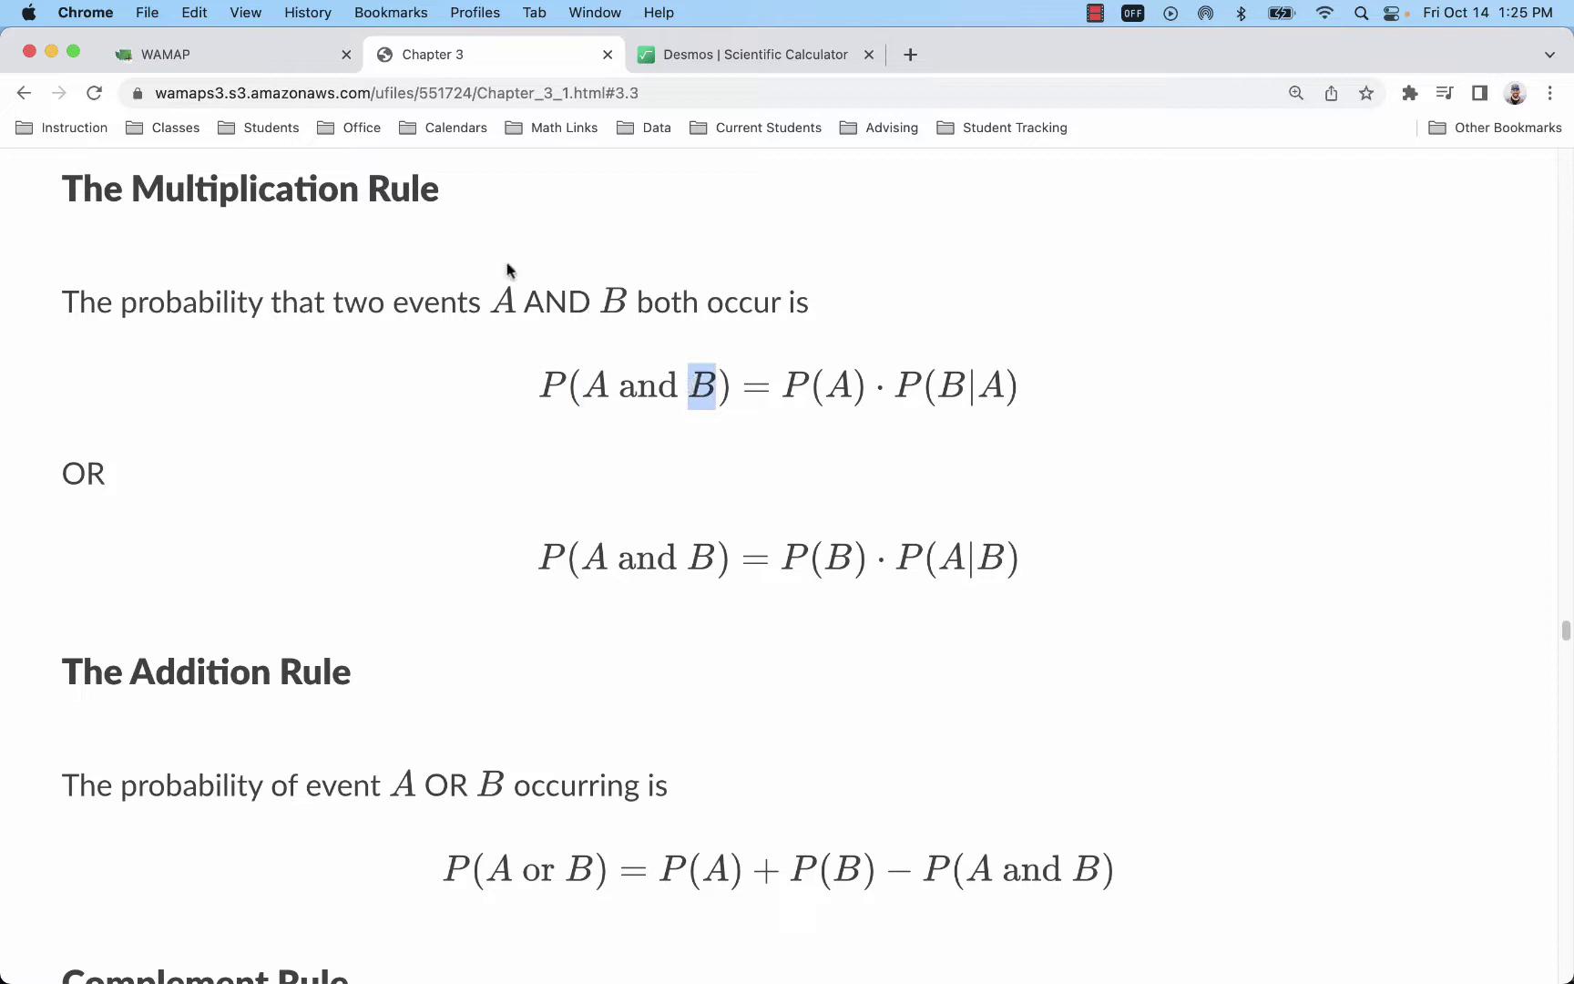
left_click(250, 50)
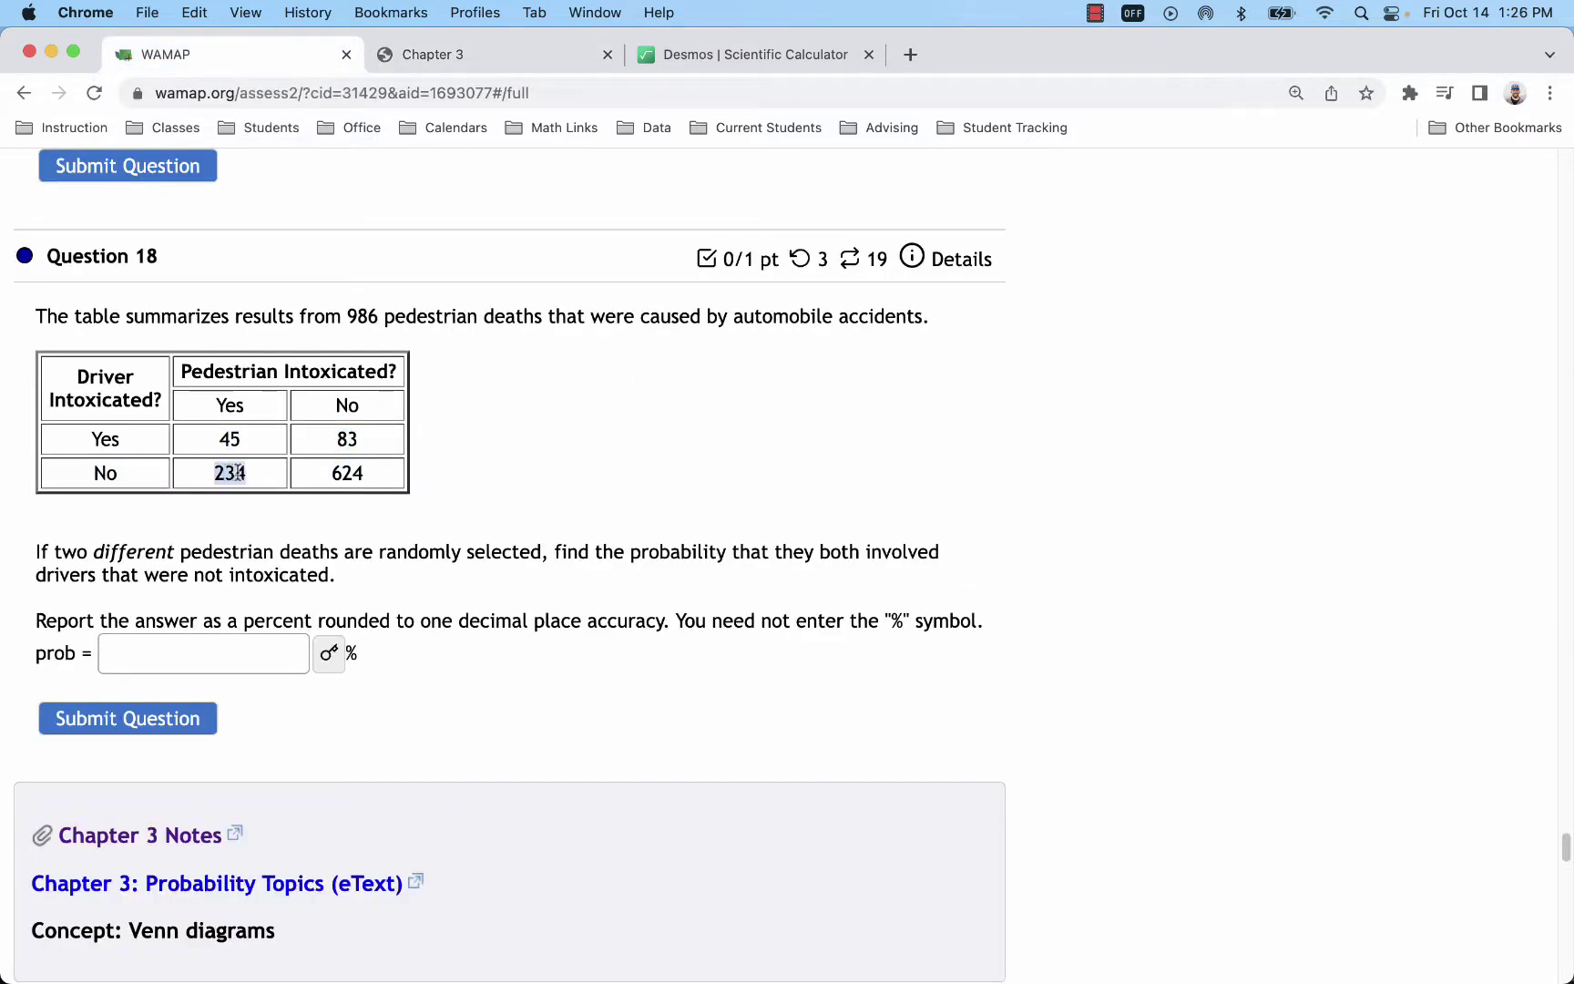
Step: Mark the 624 count, then enter 858/986 on a new Desmos line, fixing the mistyped denominator
left_click_drag(332, 474, 369, 473)
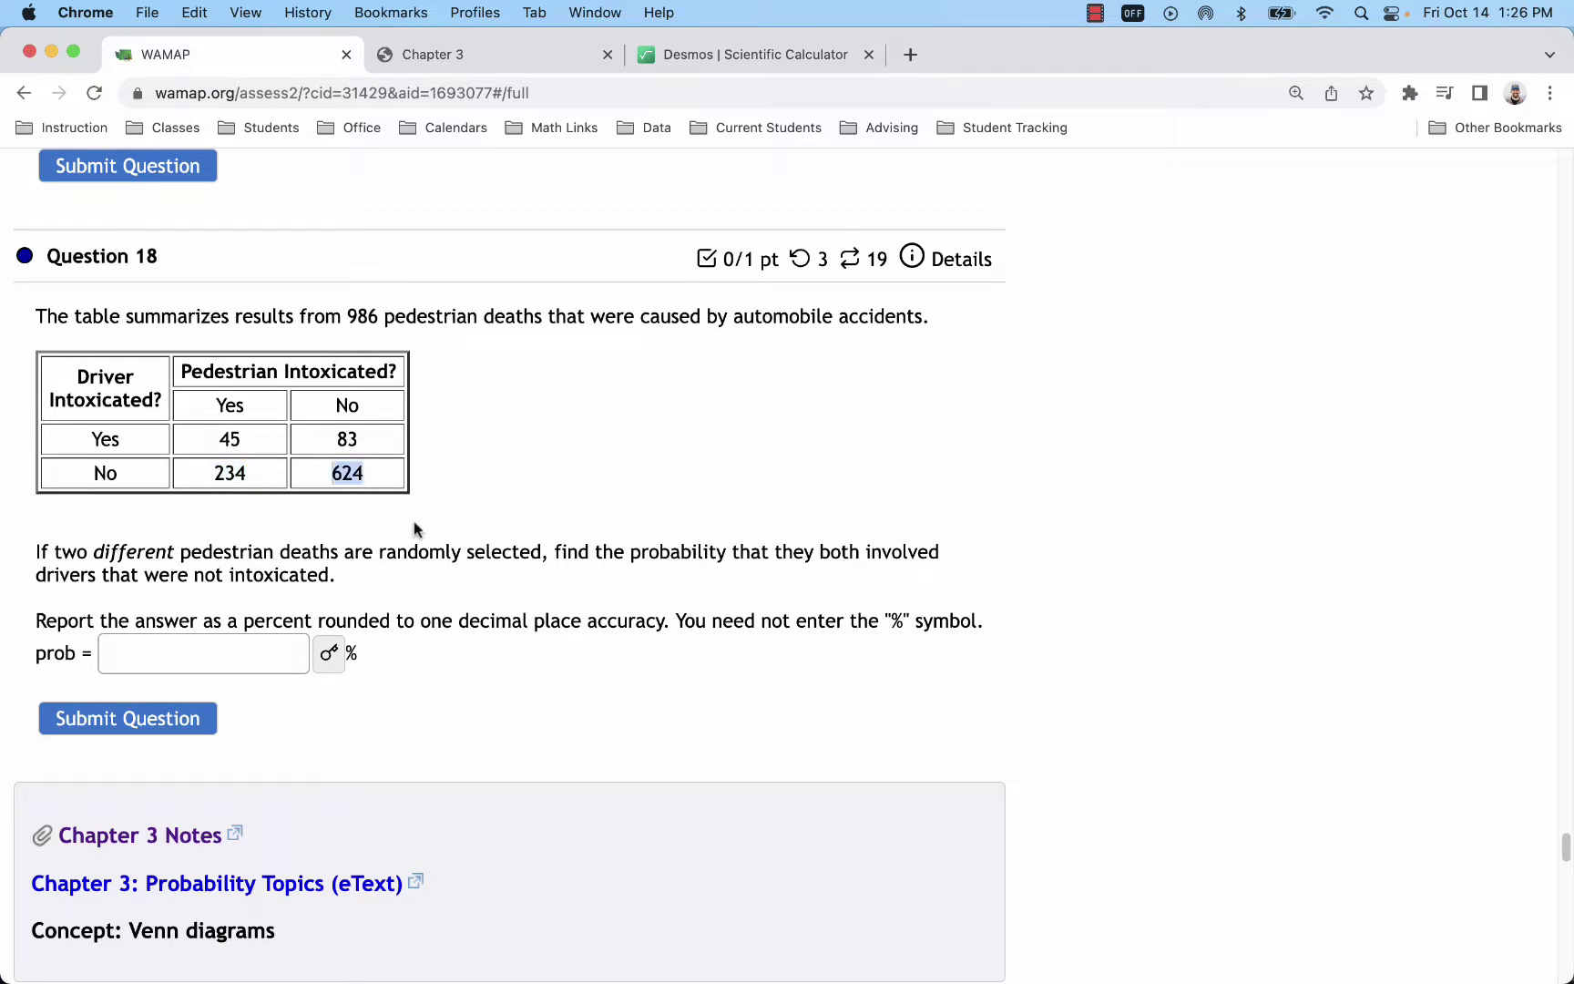
left_click(712, 57)
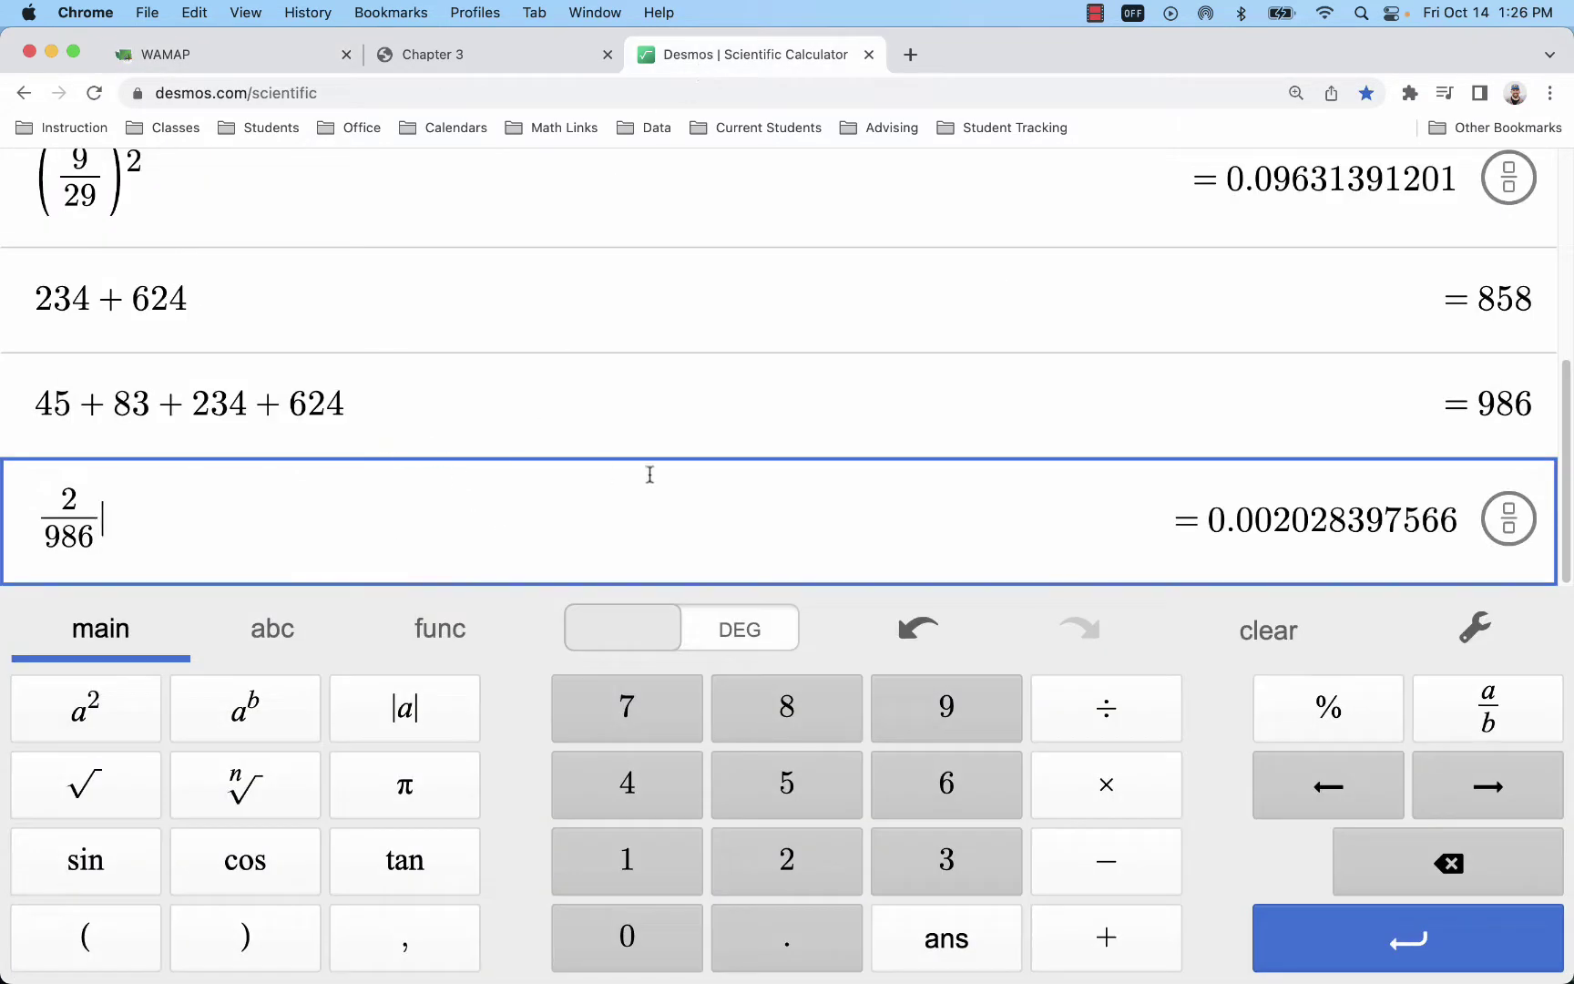
key("Return")
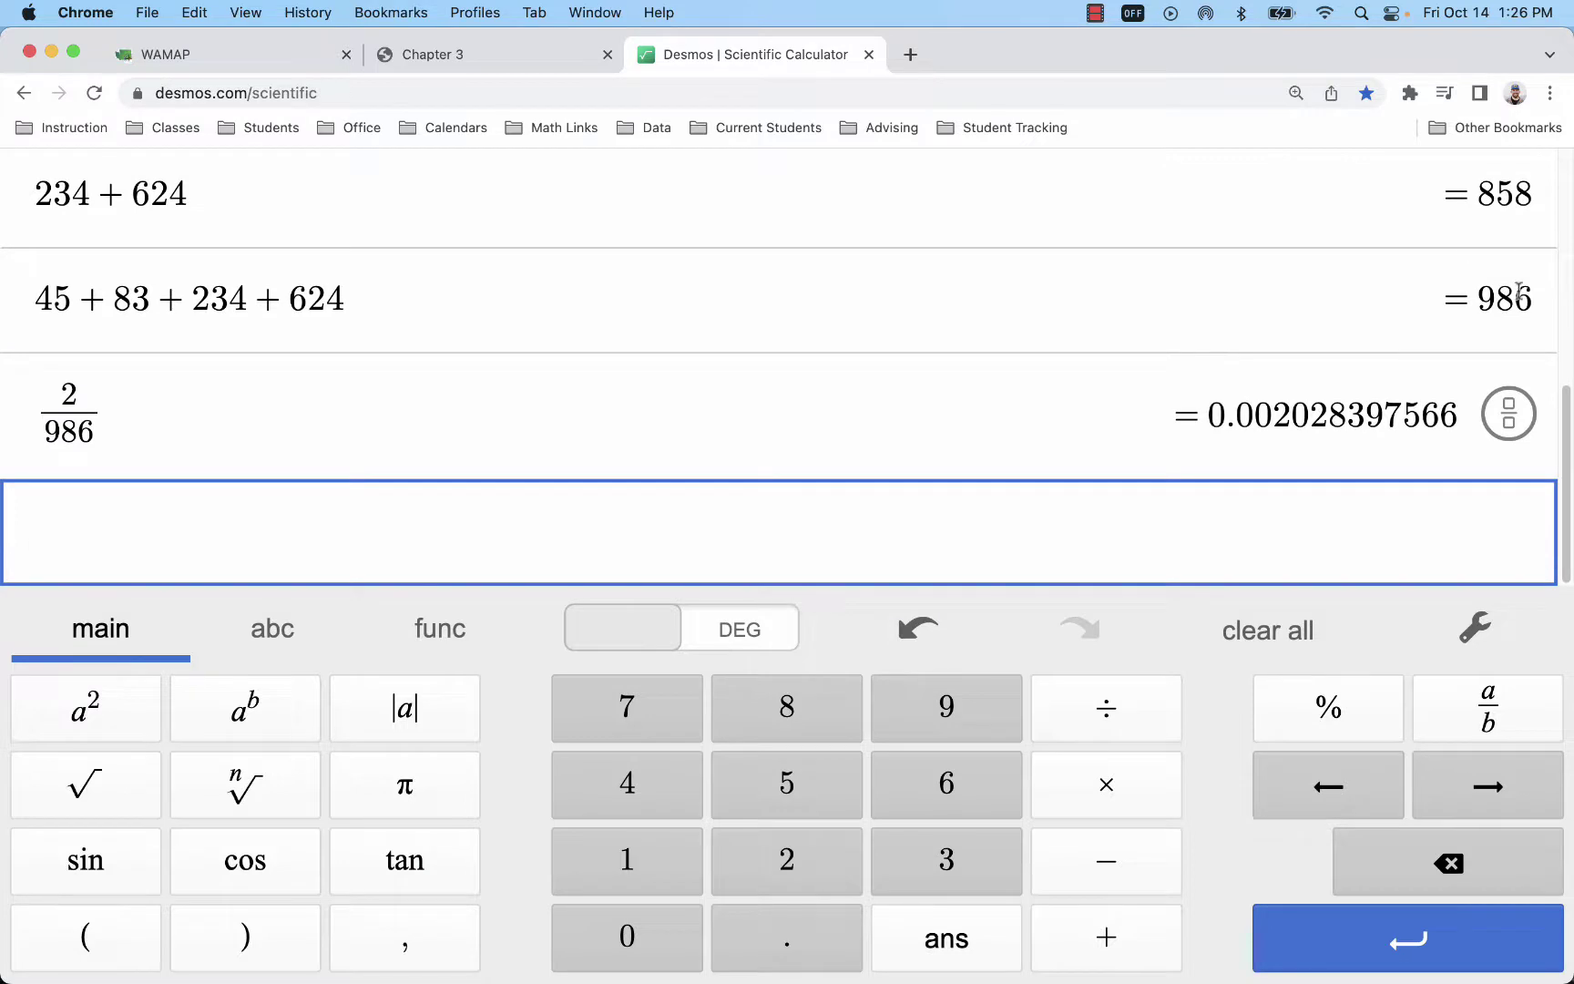
scroll(1500, 298, "up", 1)
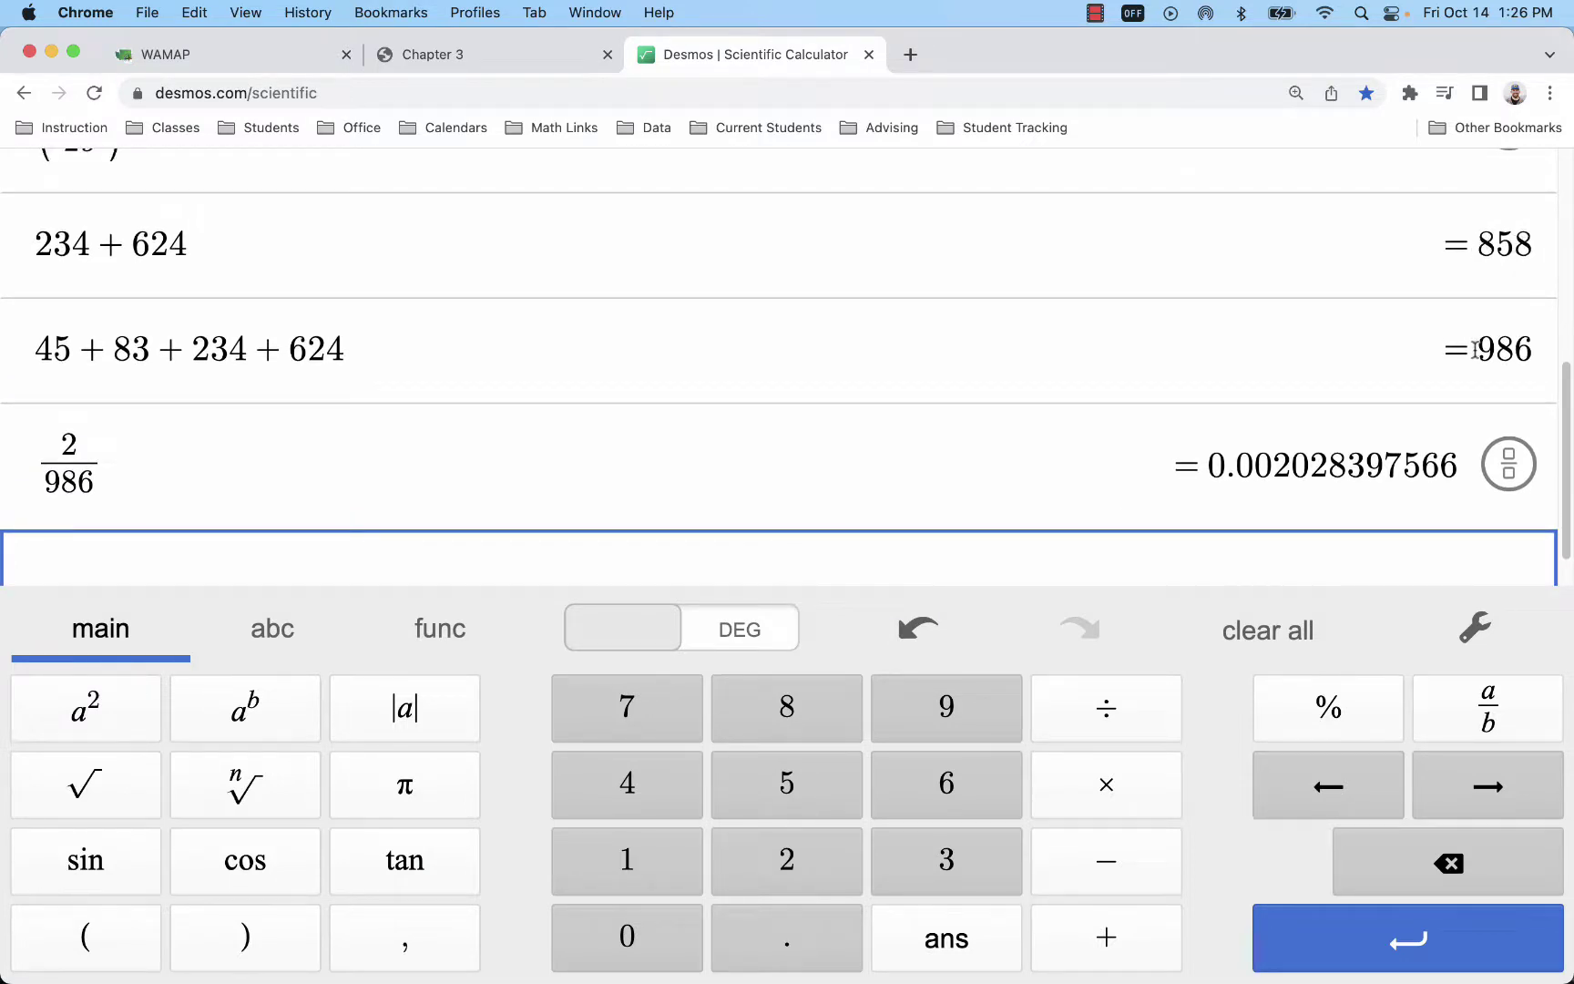
type("858/987")
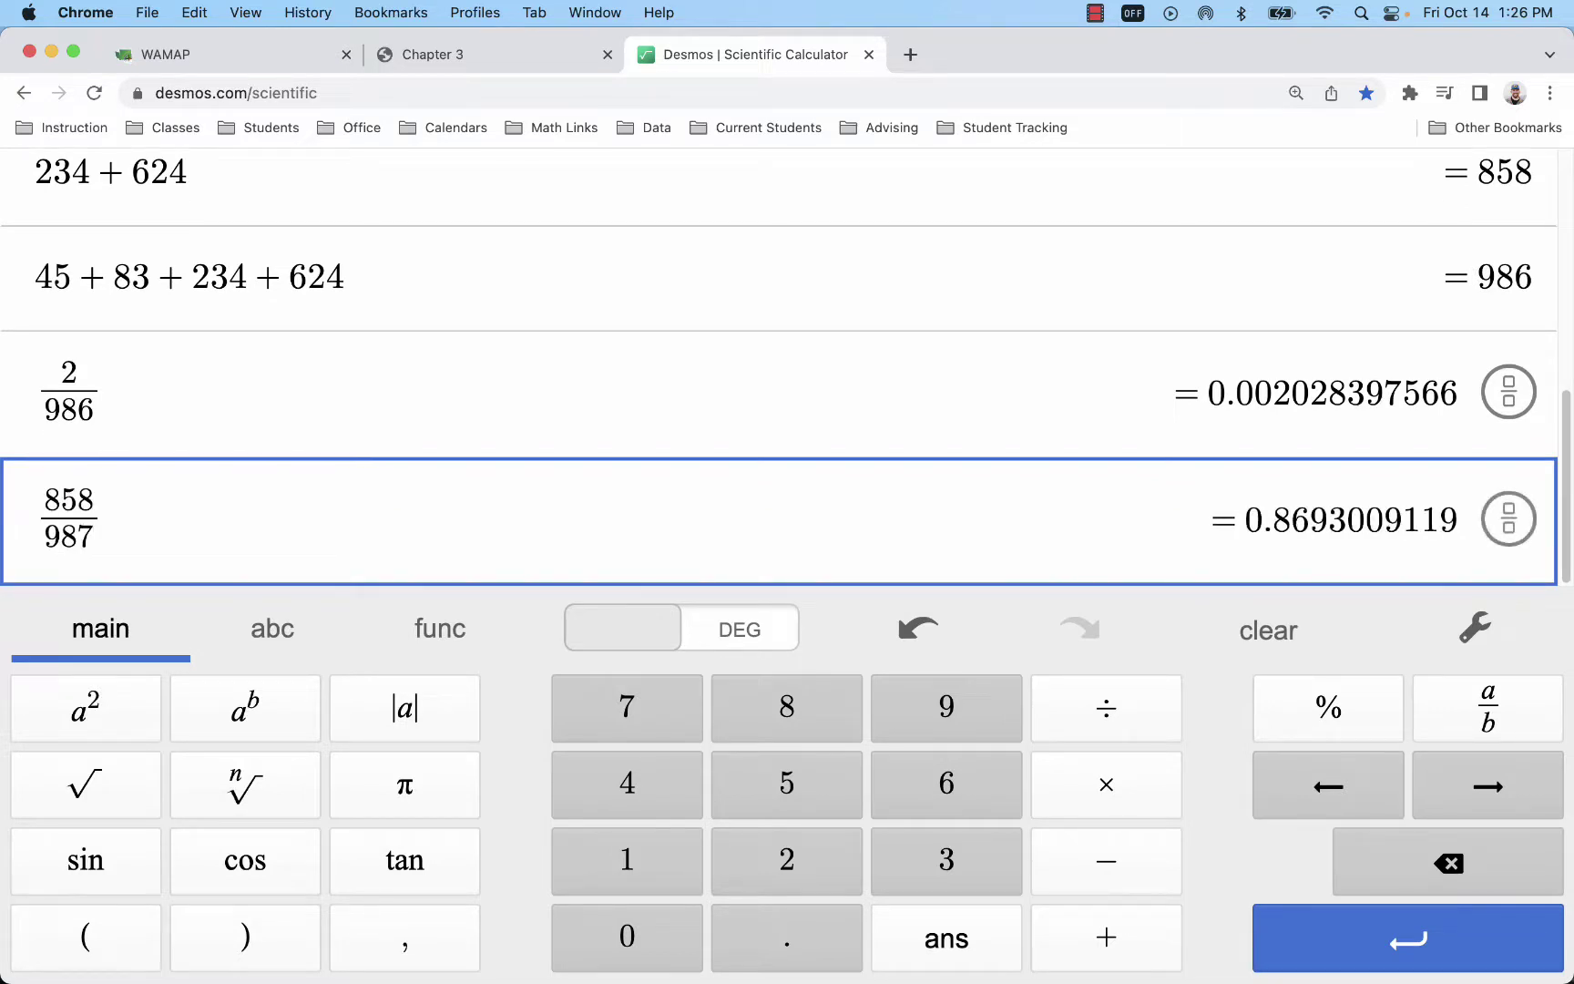
key("BackSpace")
type("6")
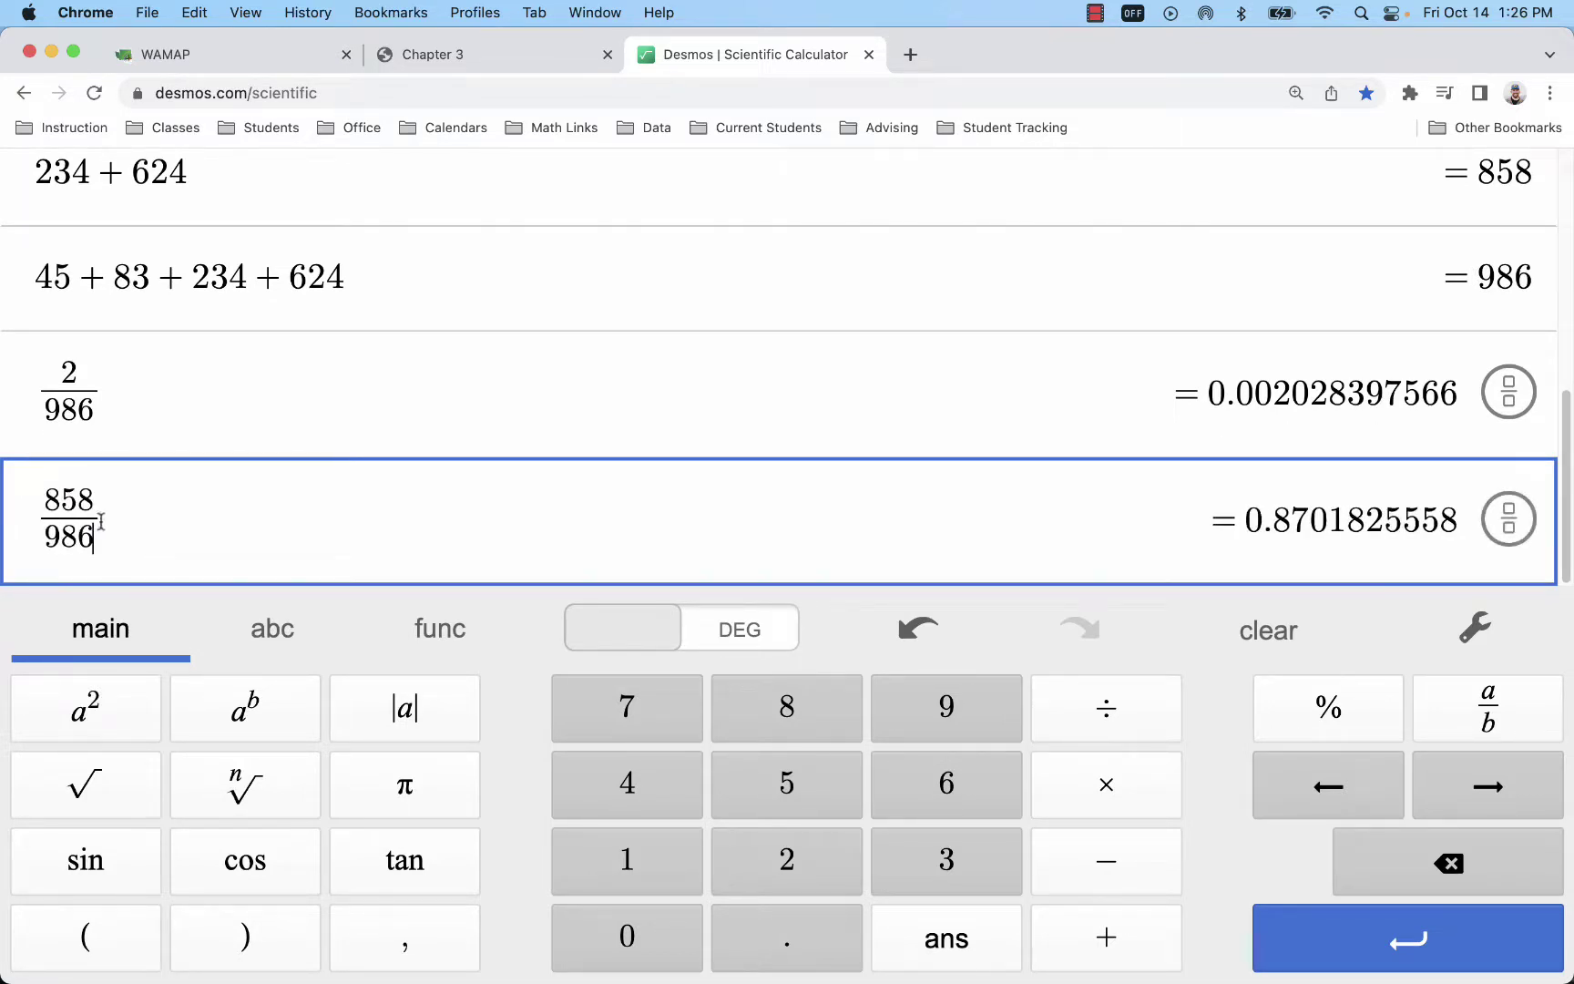
Step: Wrap 858/986 in parentheses and square it, giving 0.7572176804
left_click_drag(98, 528, 34, 519)
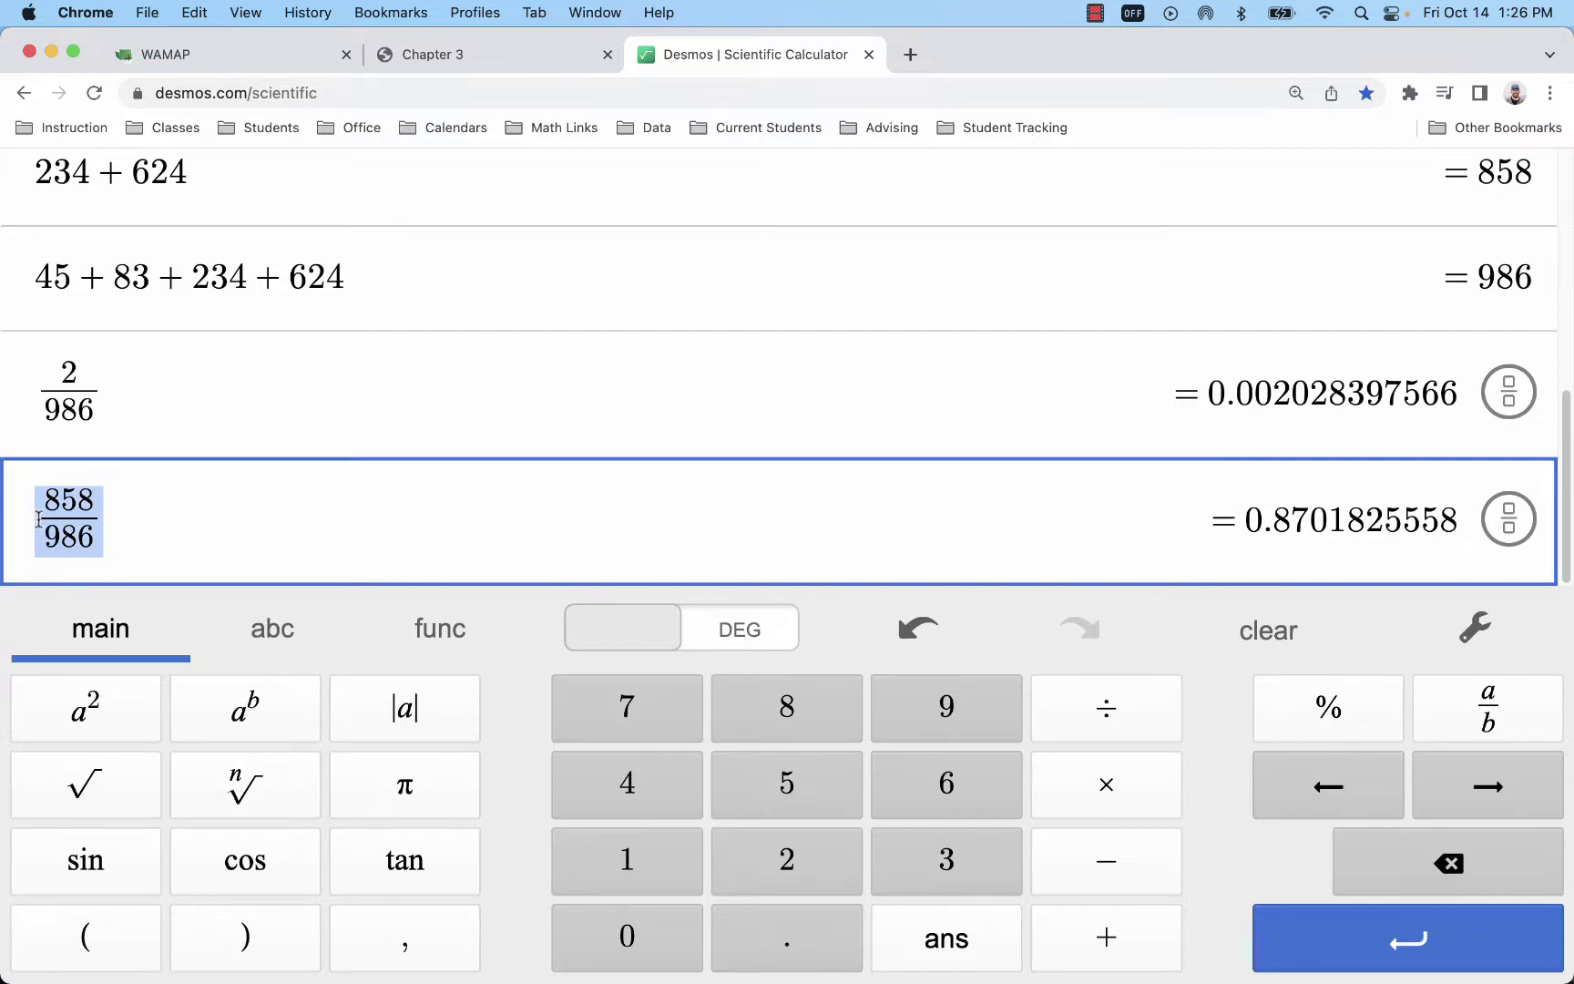
type("/")
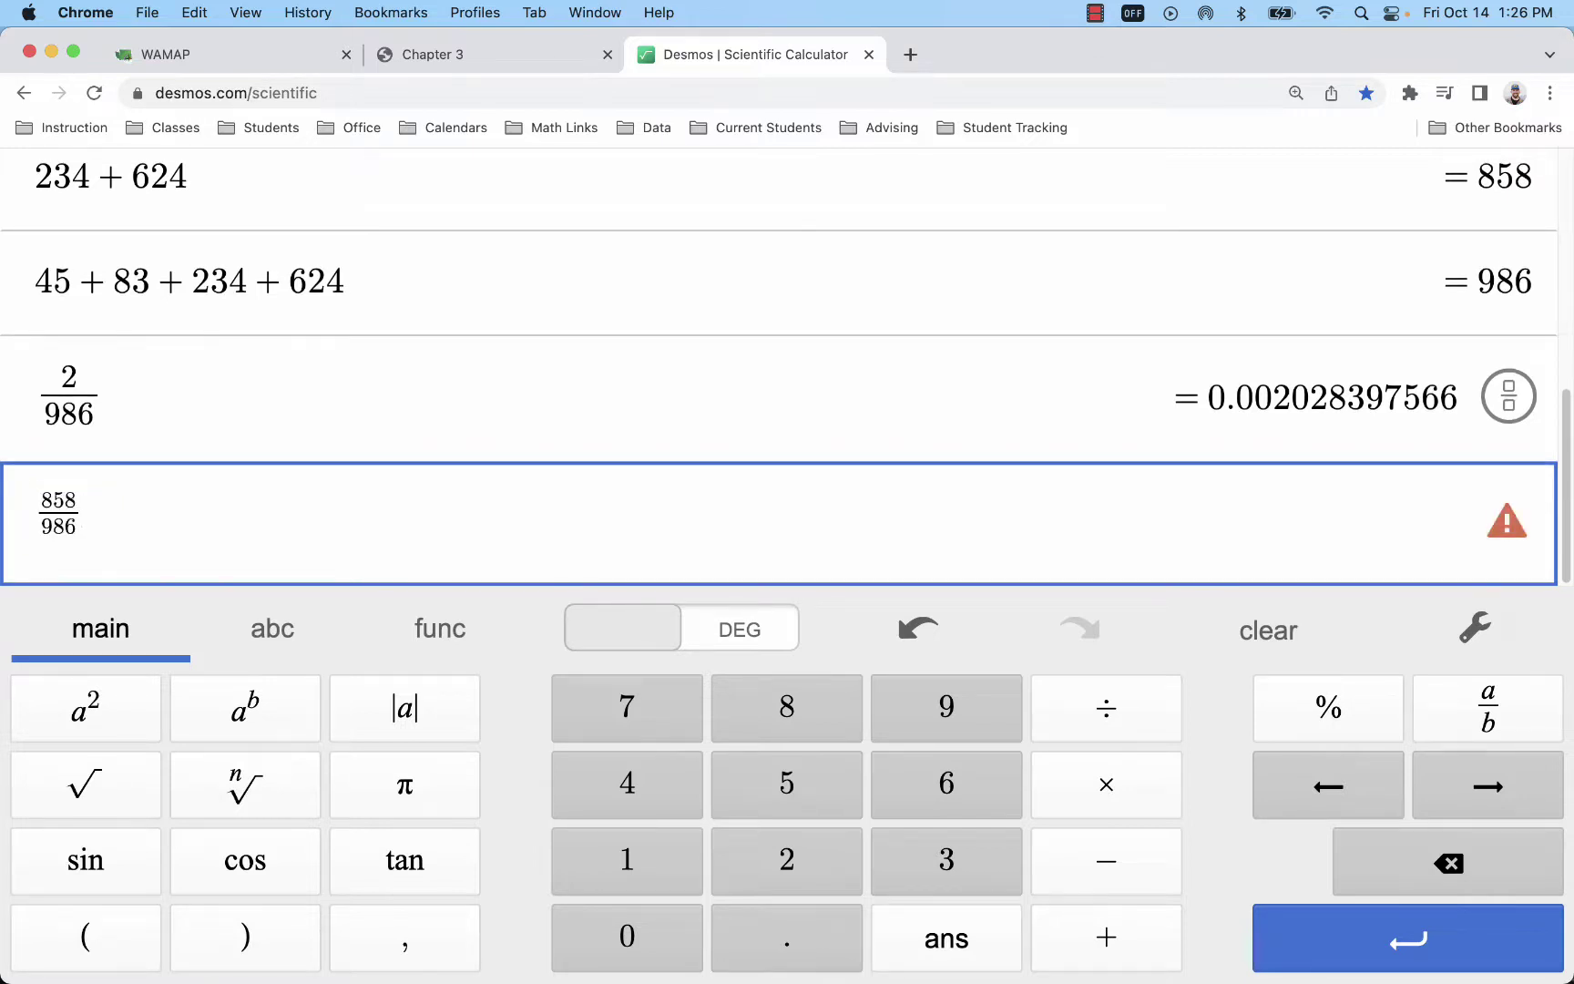
key("super+z")
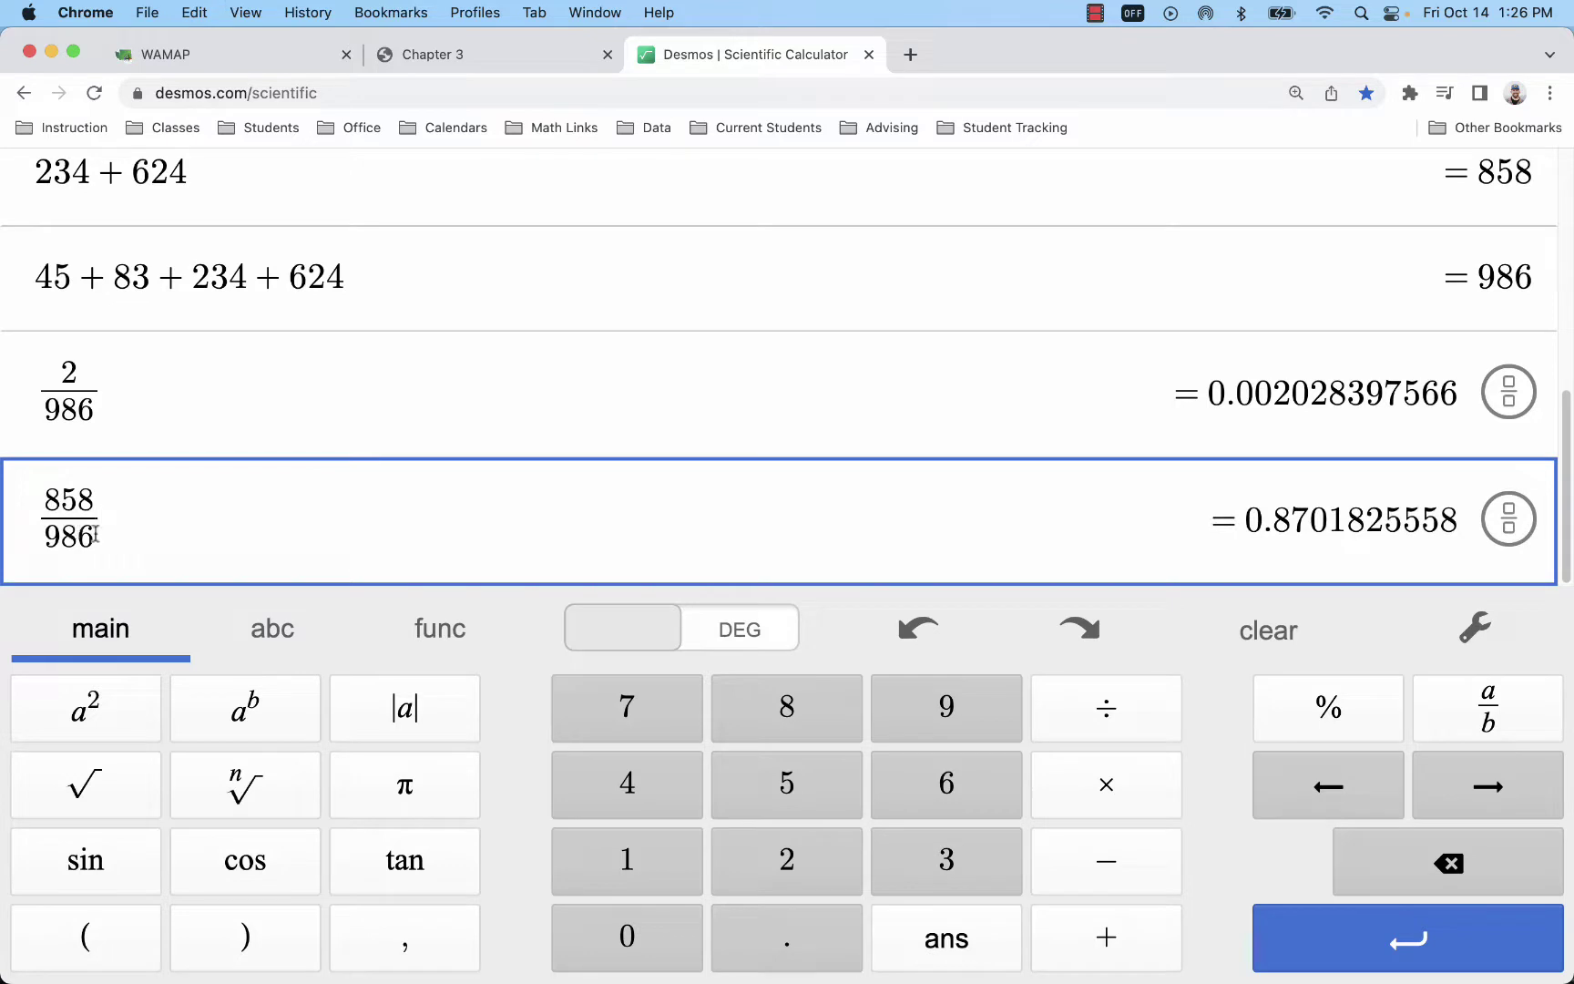
key("shift+Left")
left_click(88, 938)
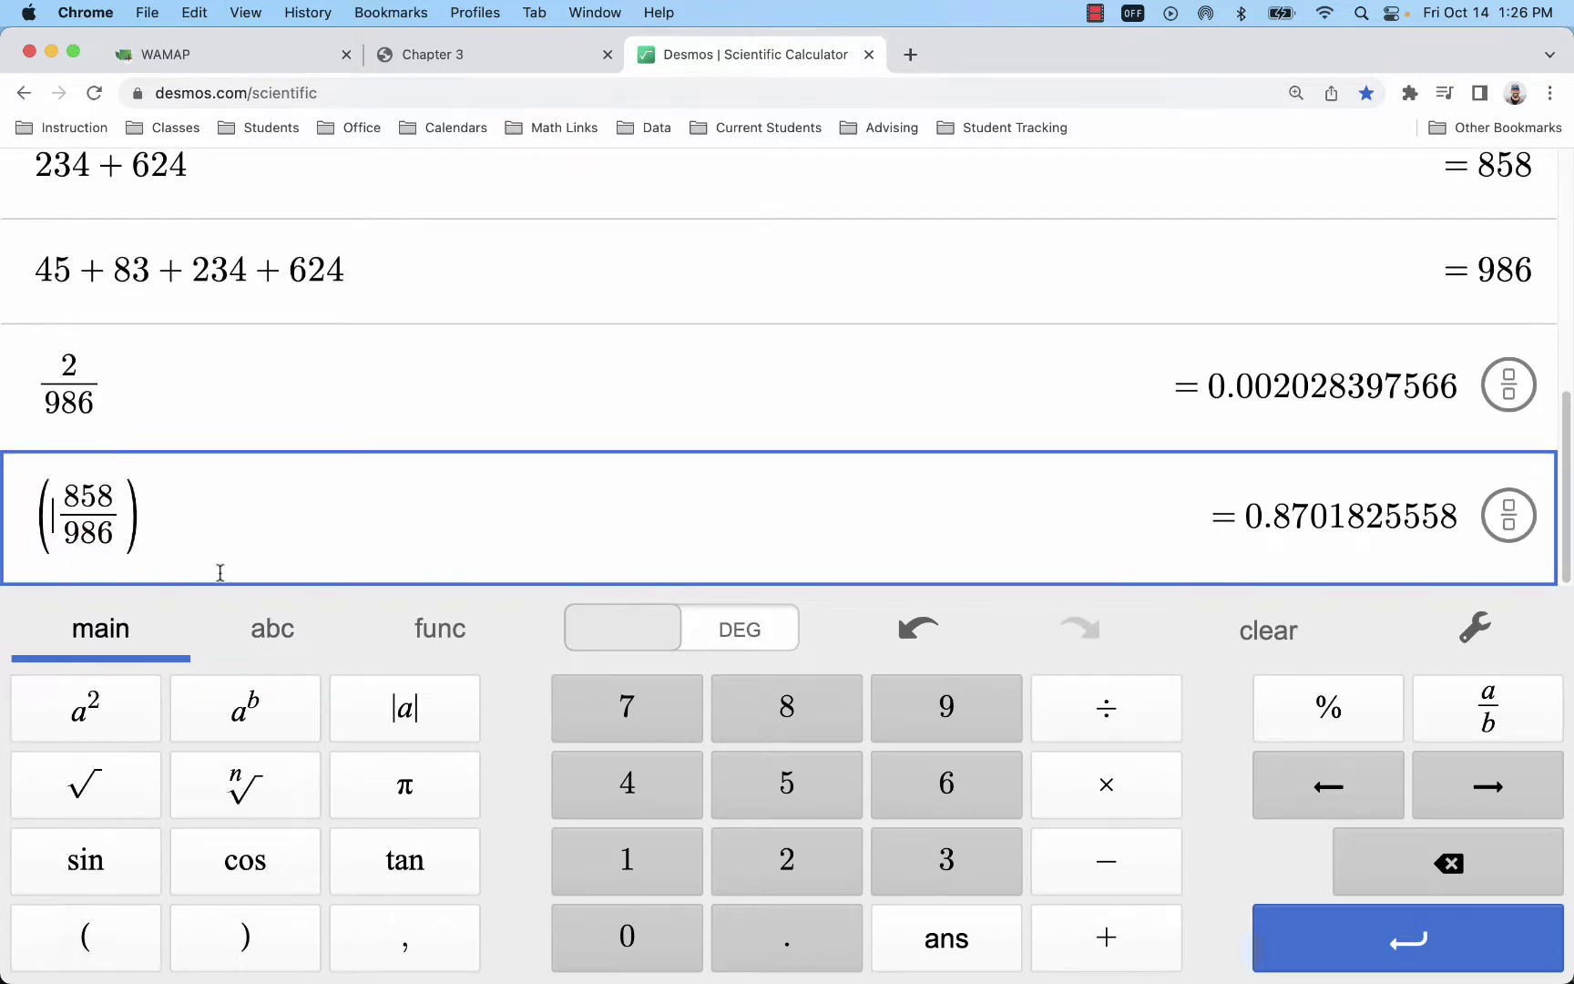
left_click(225, 541)
type("^2")
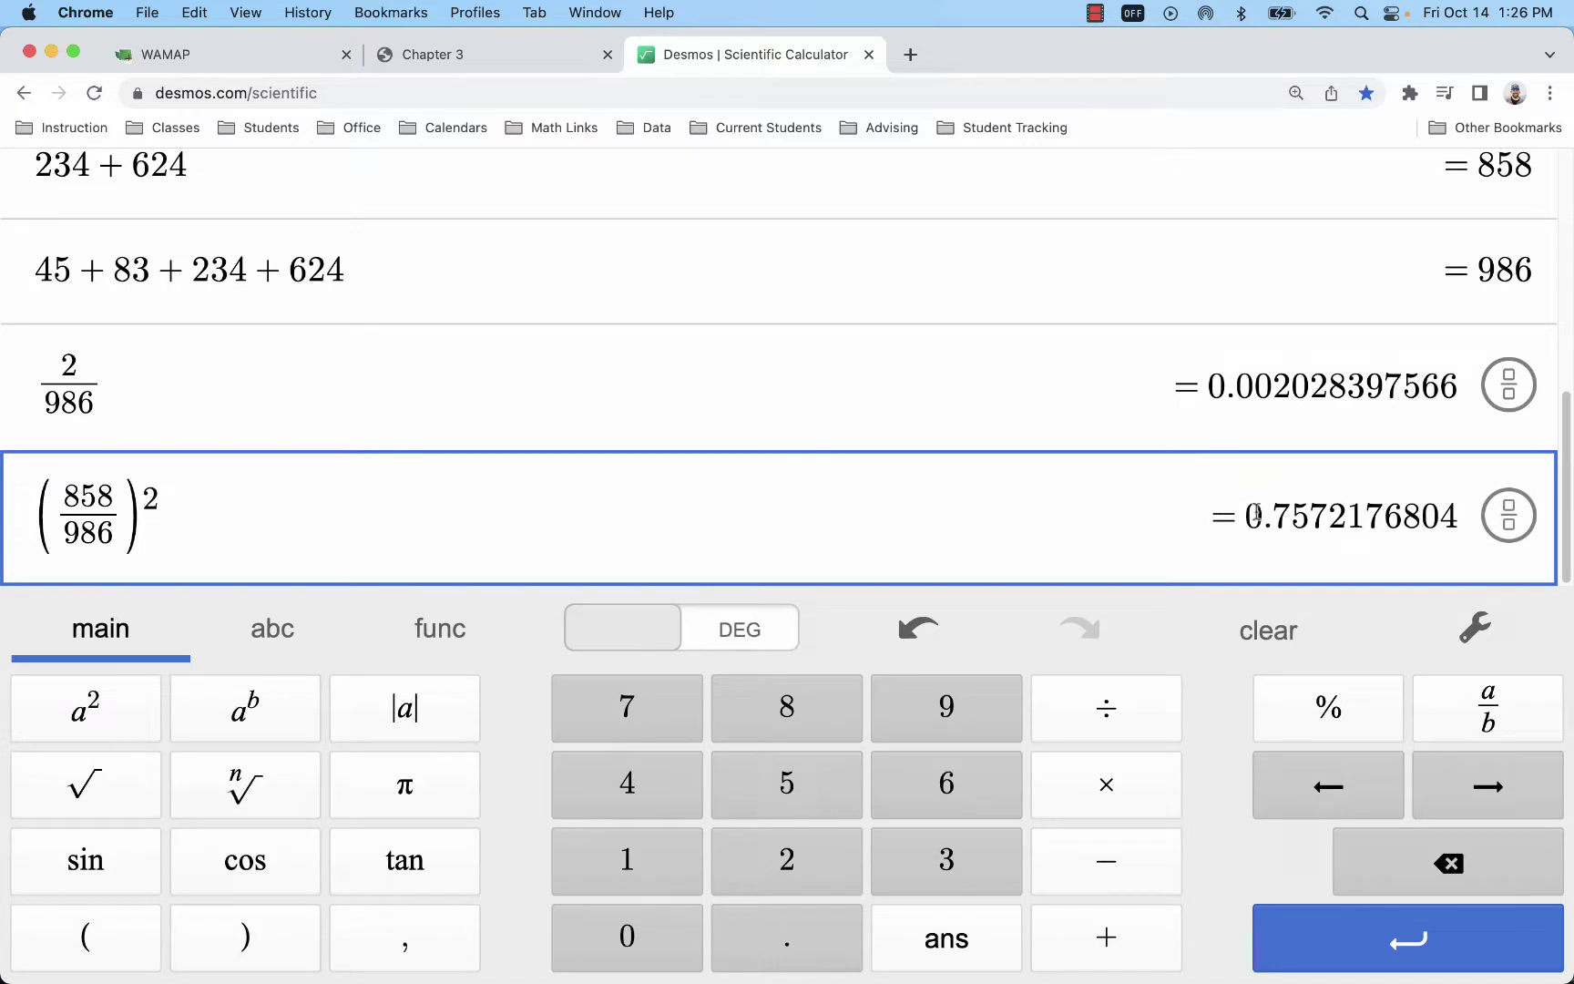
left_click_drag(1328, 516, 1242, 521)
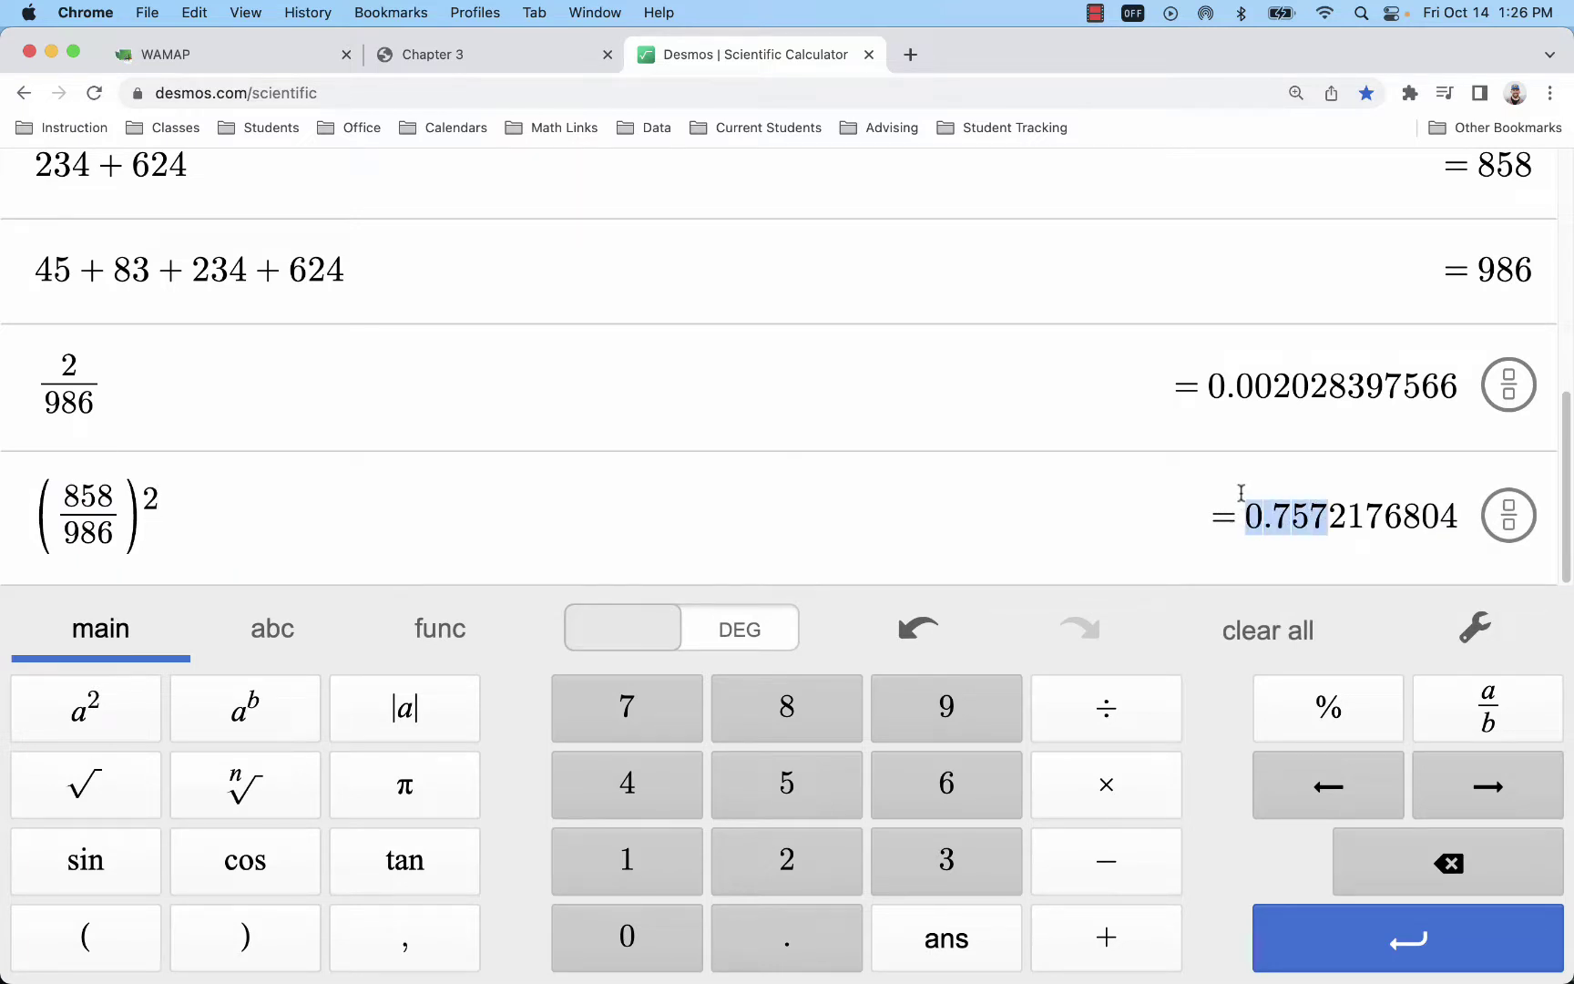
Step: Copy 858/986 into a new line and extend it to 858/986*857/985
left_click(959, 545)
key("Return")
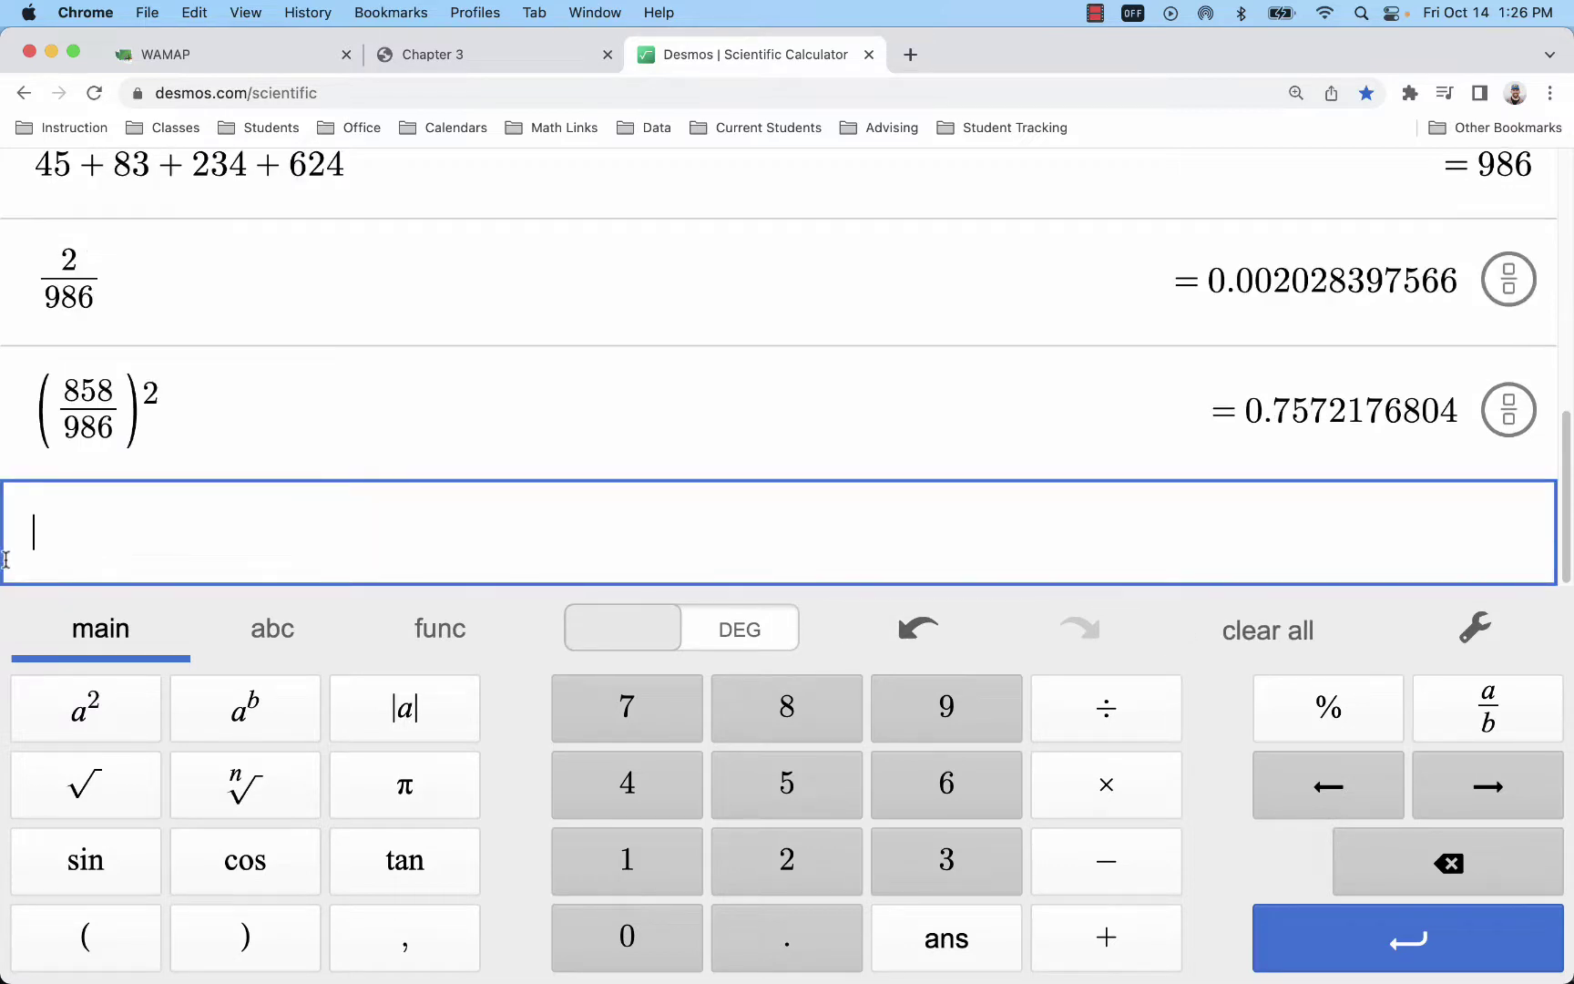
left_click_drag(121, 390, 50, 412)
key("cmd+c")
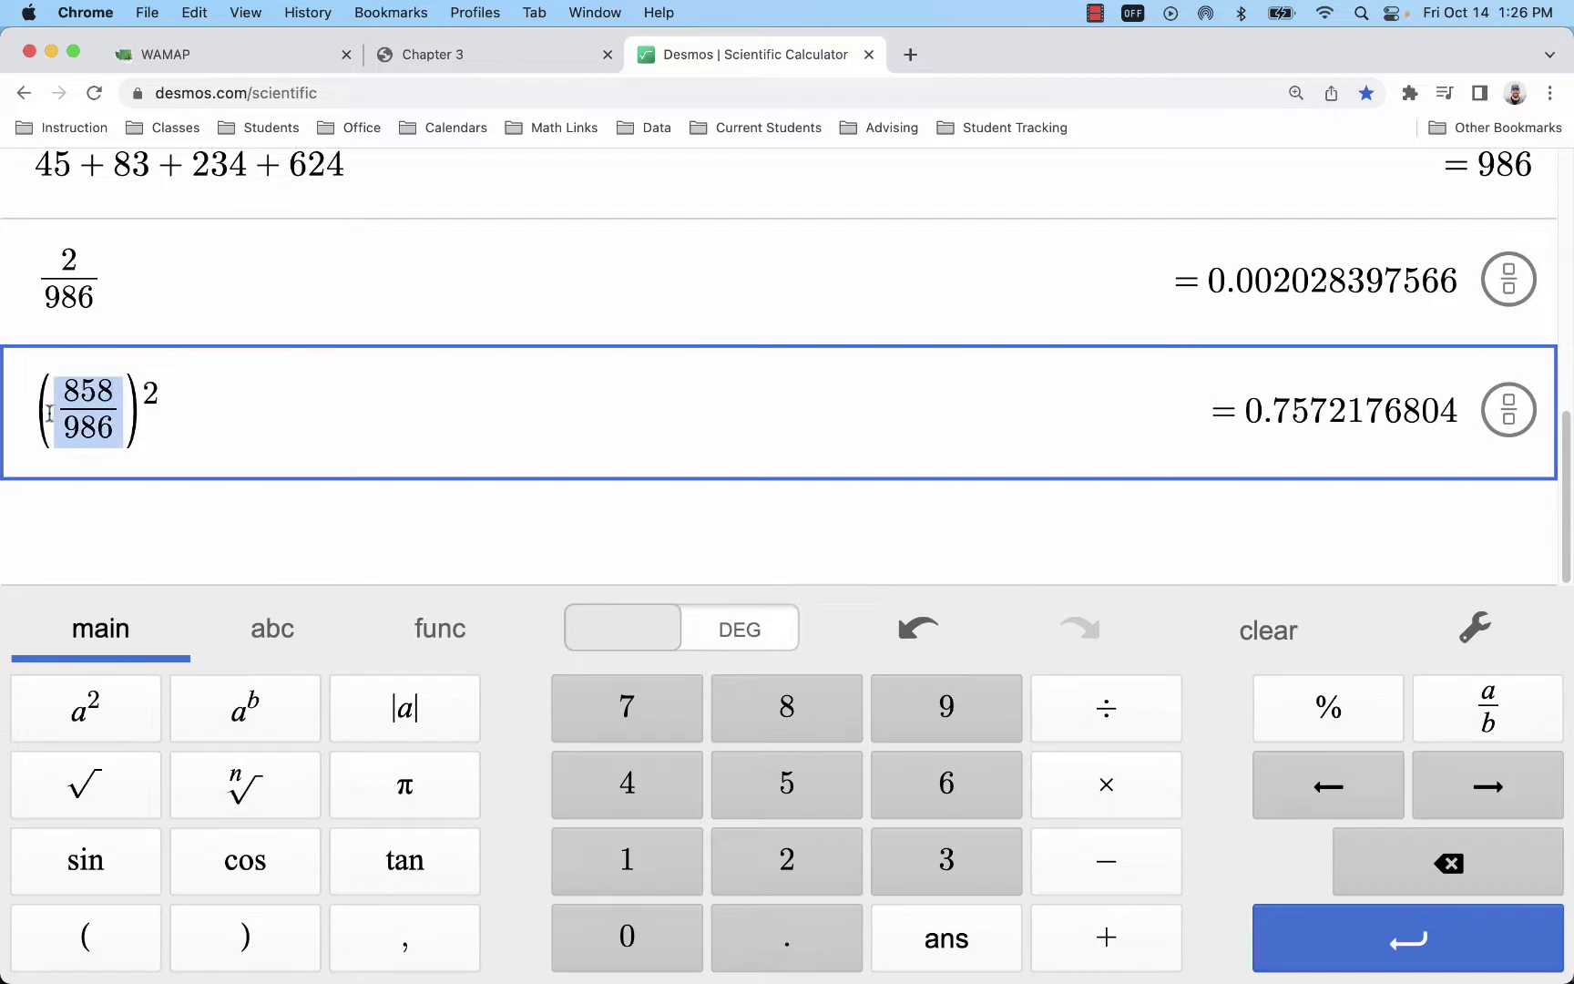
left_click(161, 522)
key("cmd+v")
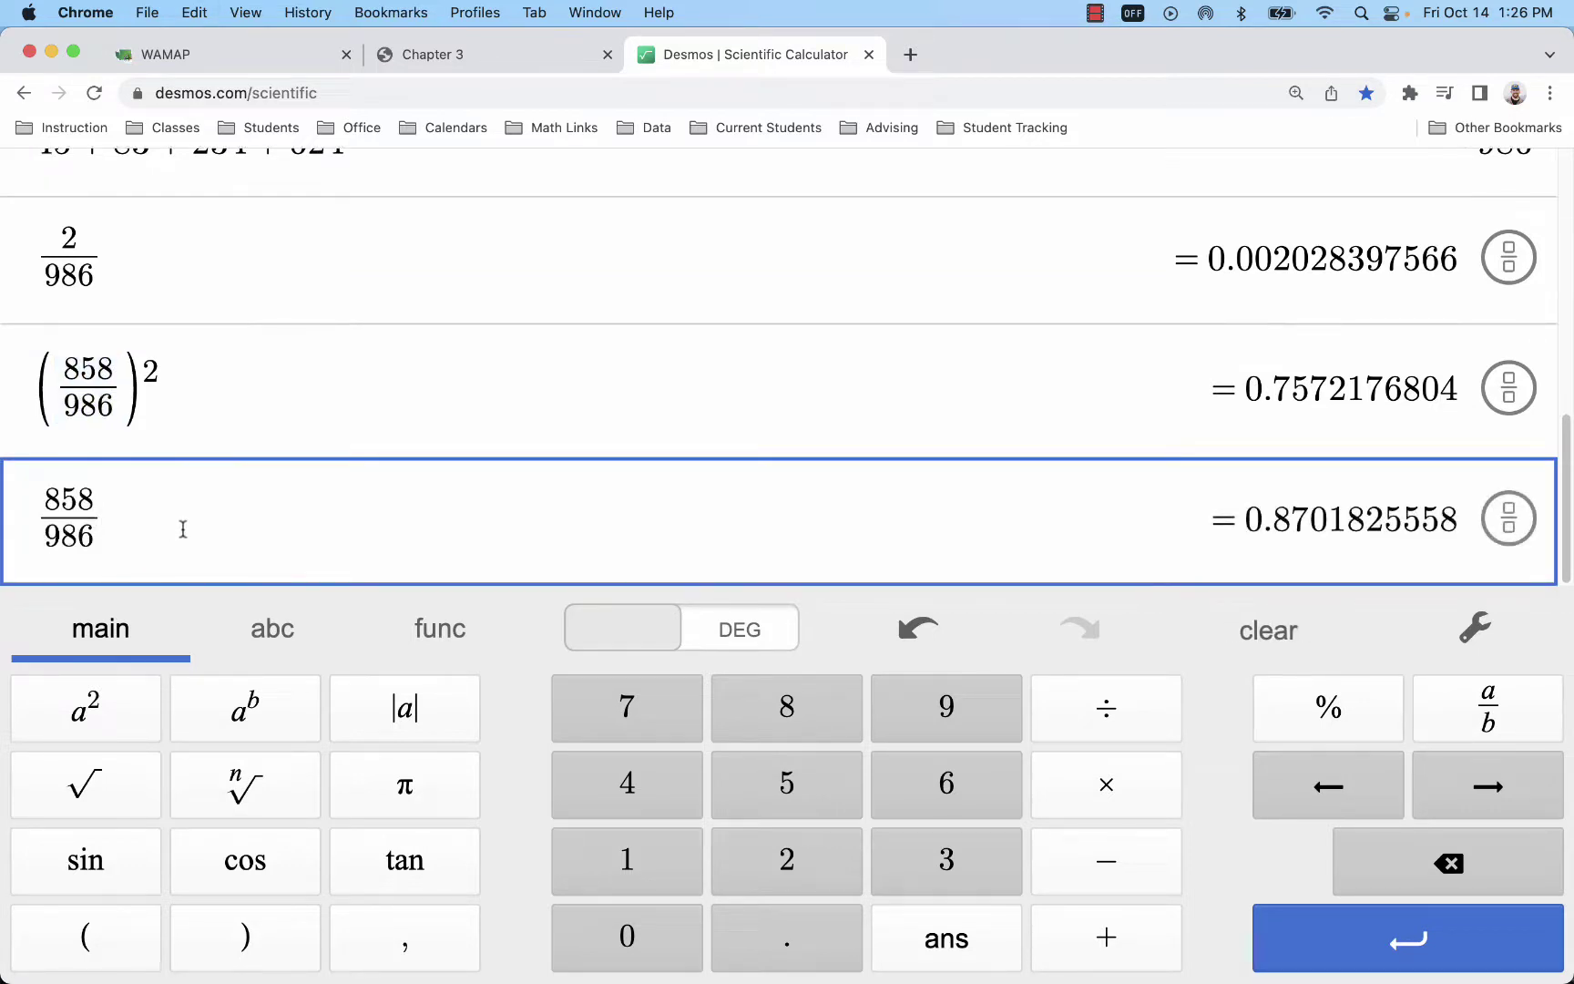
type("*")
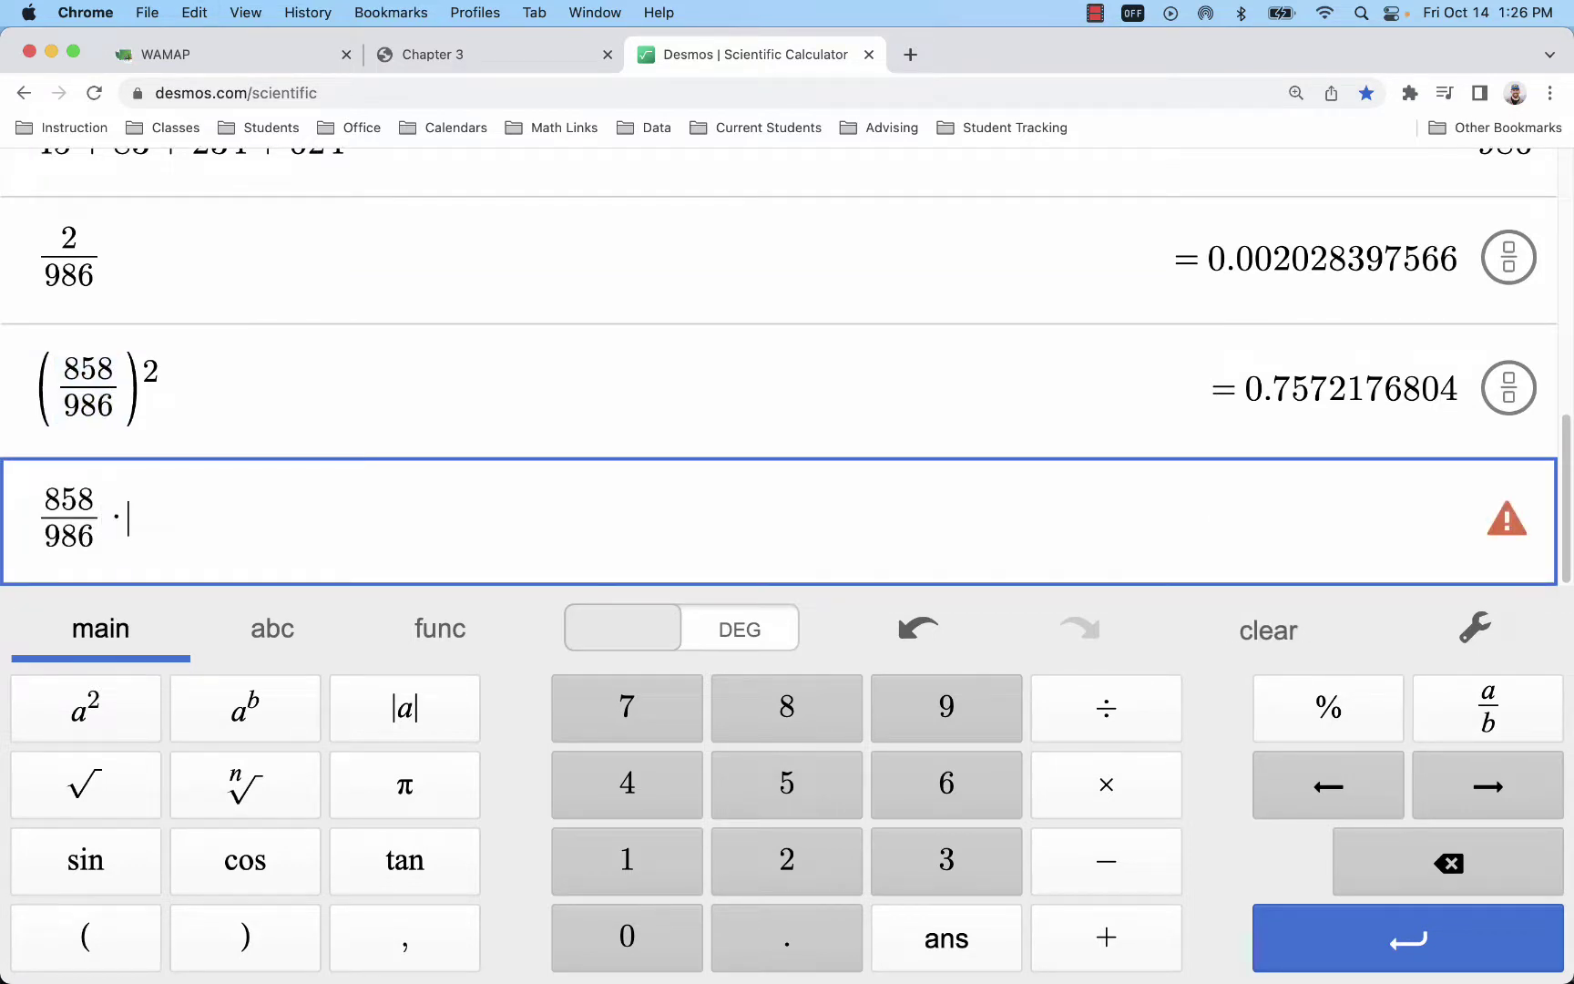
type("857")
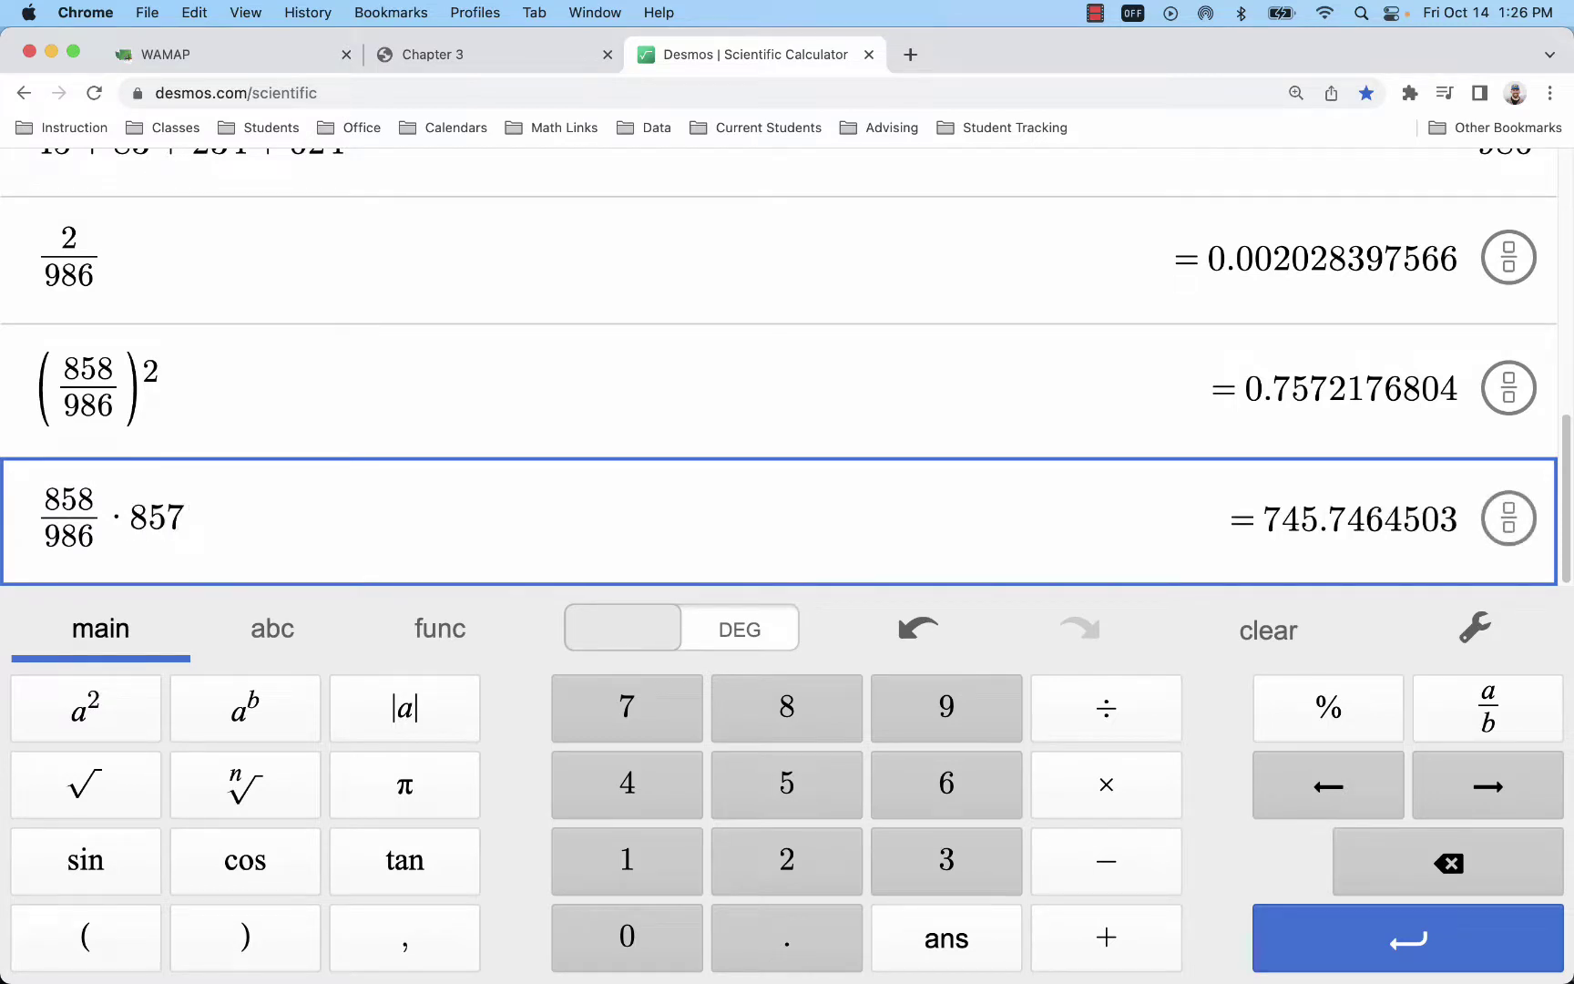
type("/98")
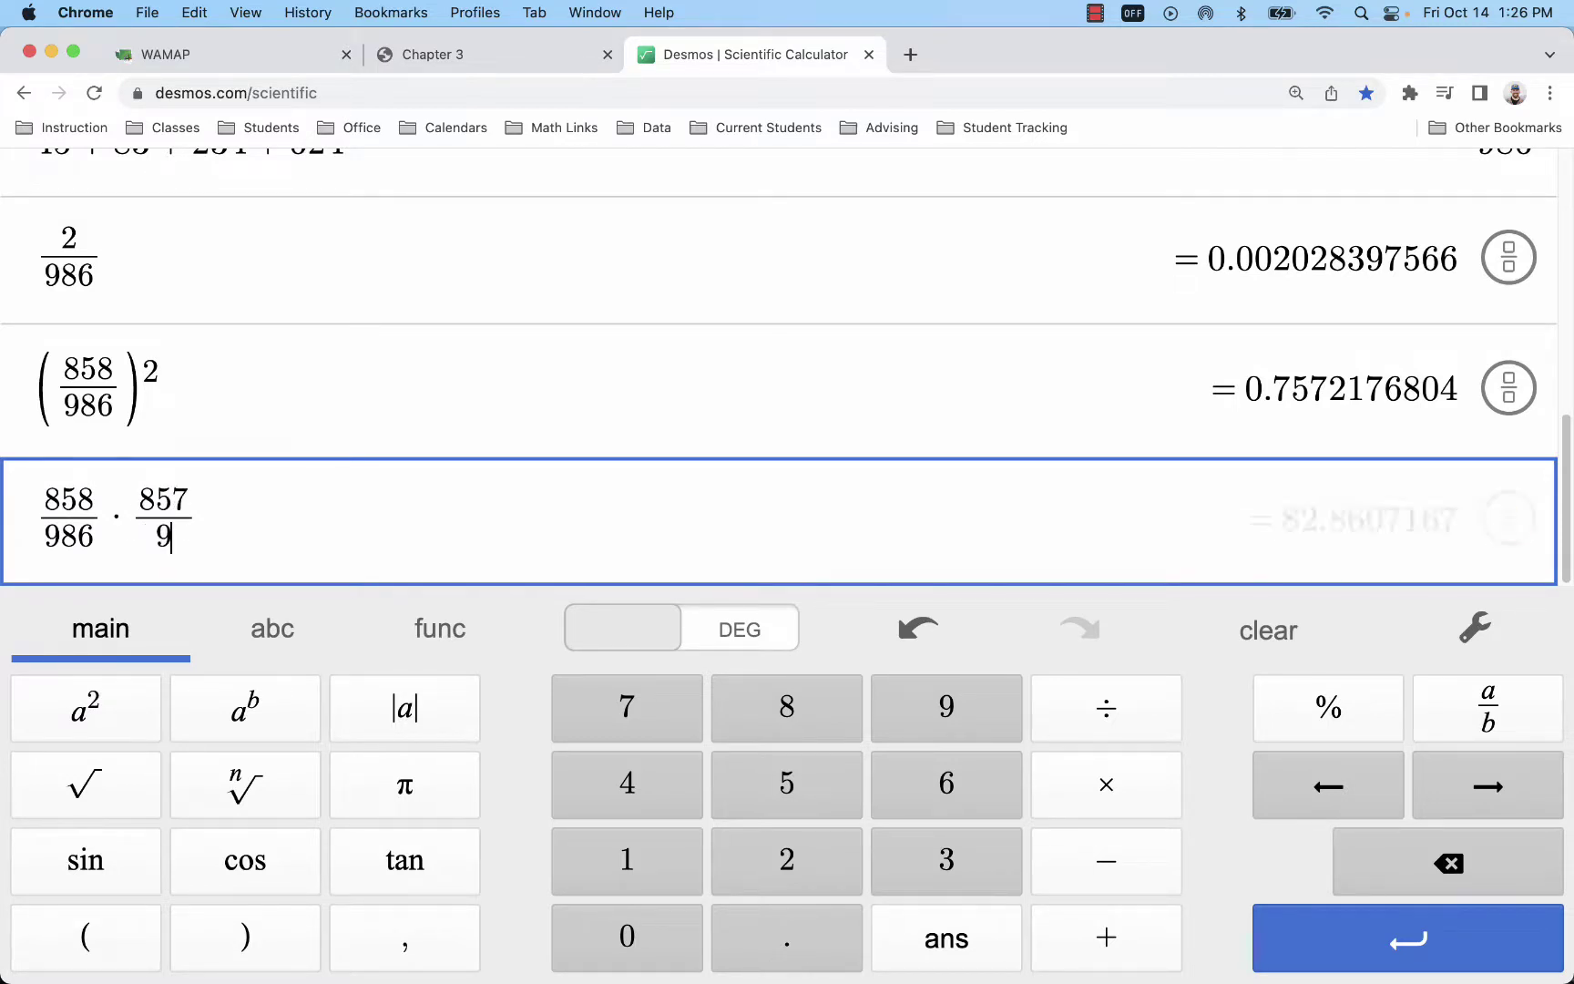
type("5")
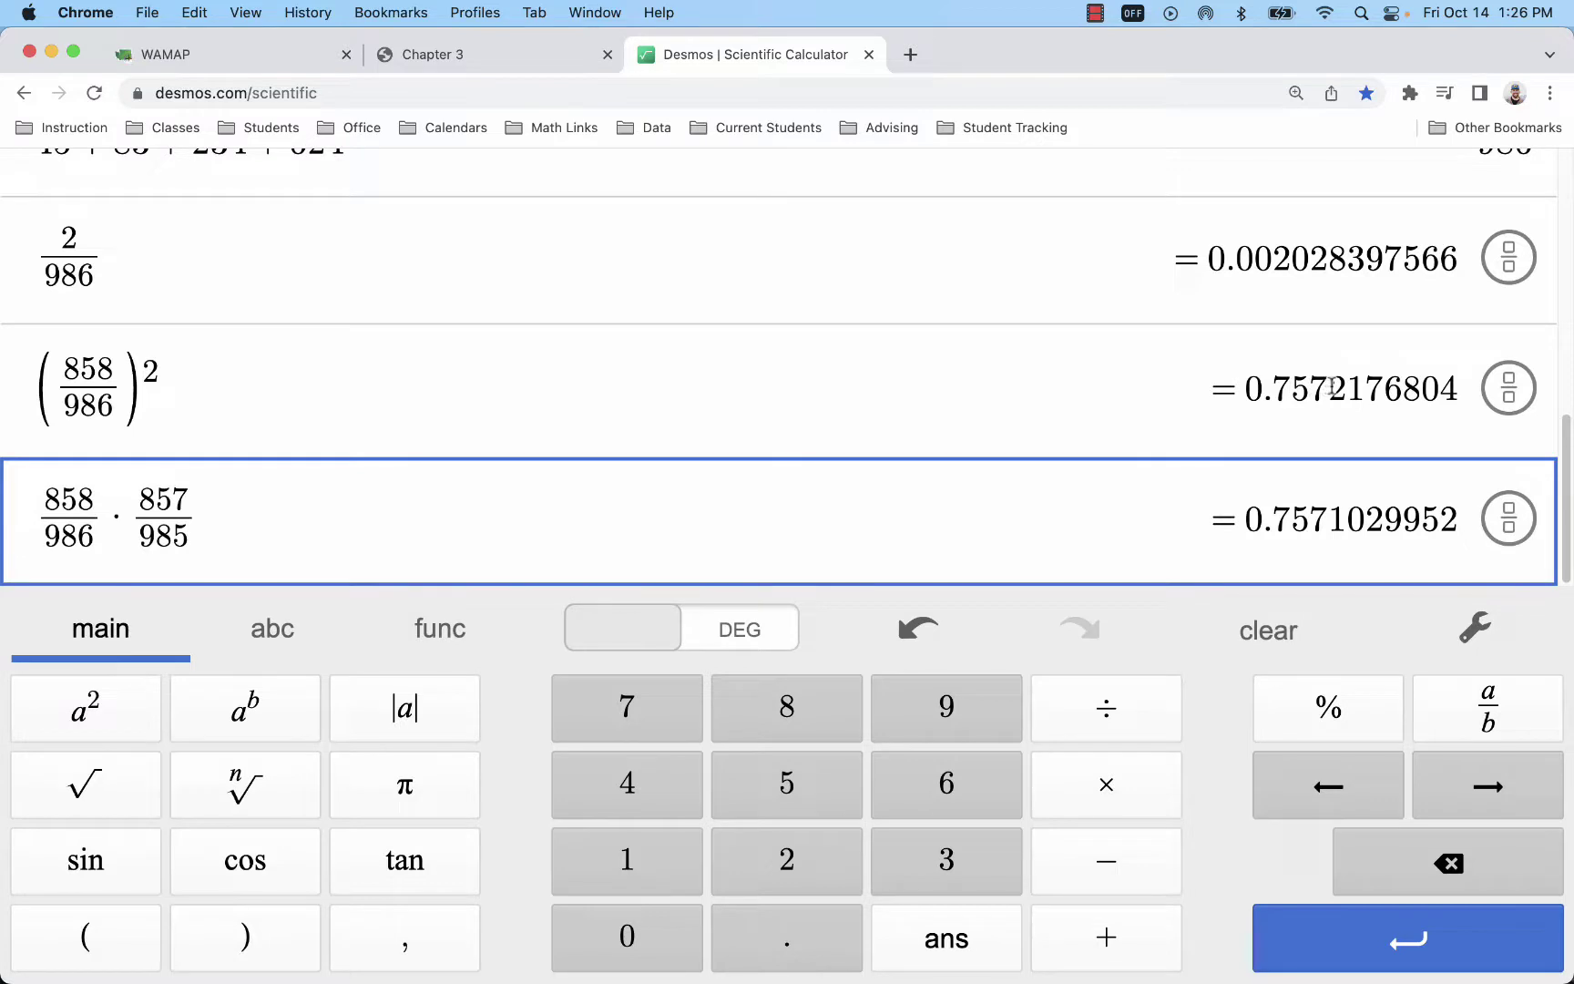
Step: Compare the product 0.7571029952 with the squared value 0.7572176804
left_click_drag(1273, 387, 1344, 390)
left_click_drag(1272, 519, 1345, 520)
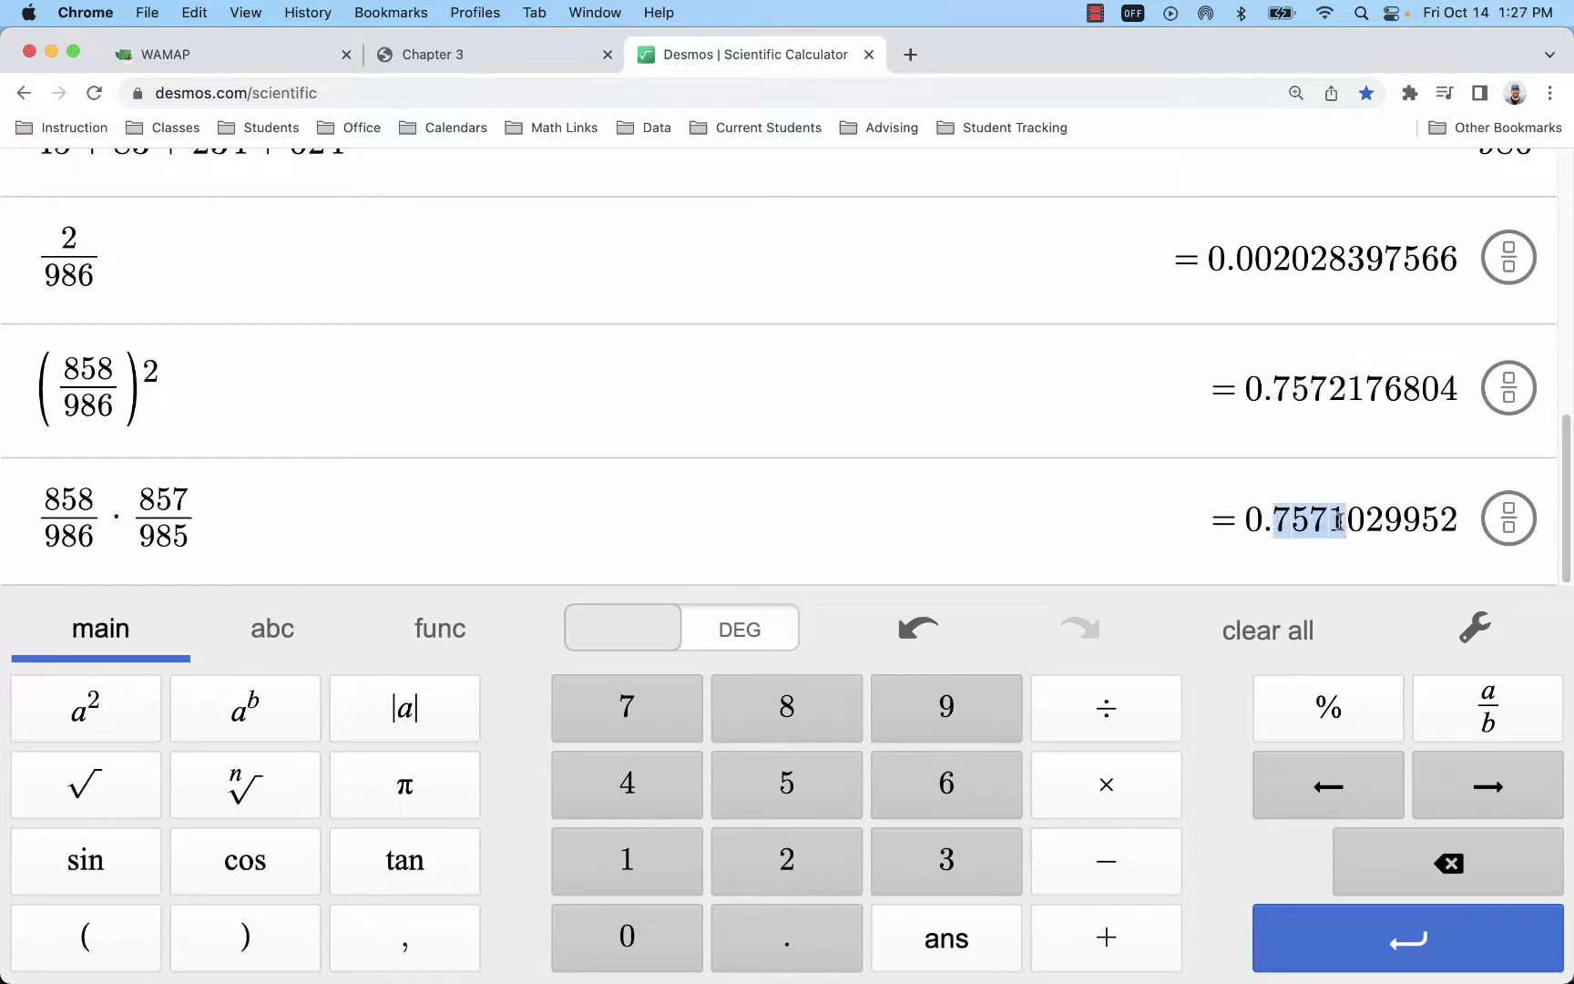
left_click(1253, 521)
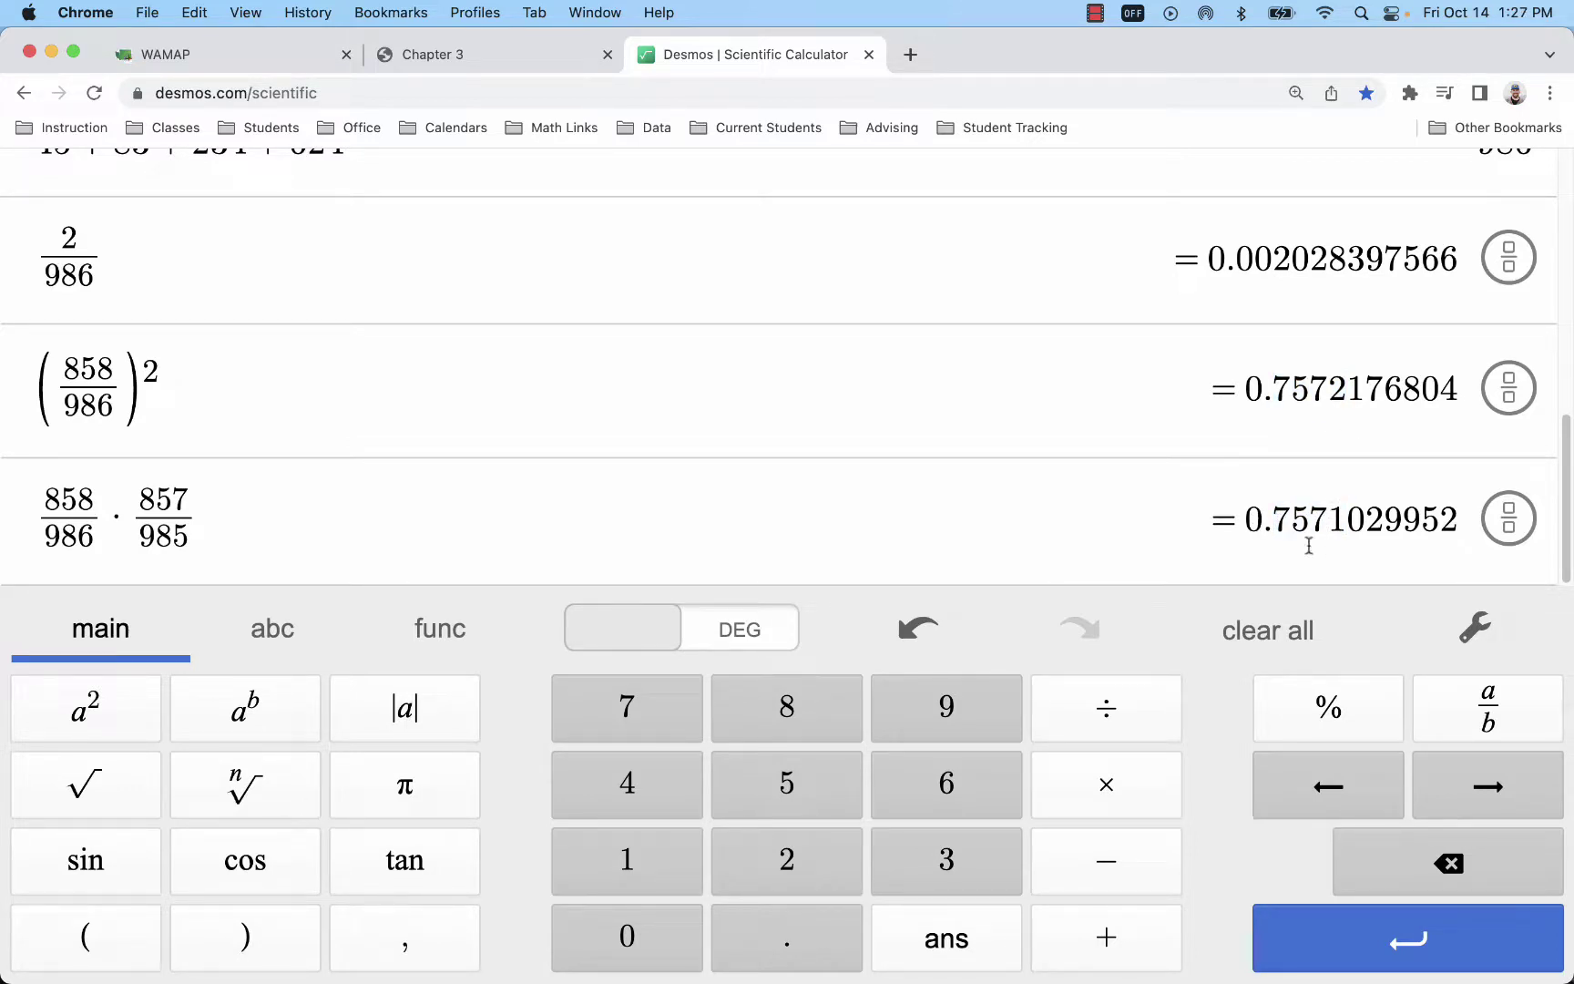
left_click_drag(335, 243, 128, 336)
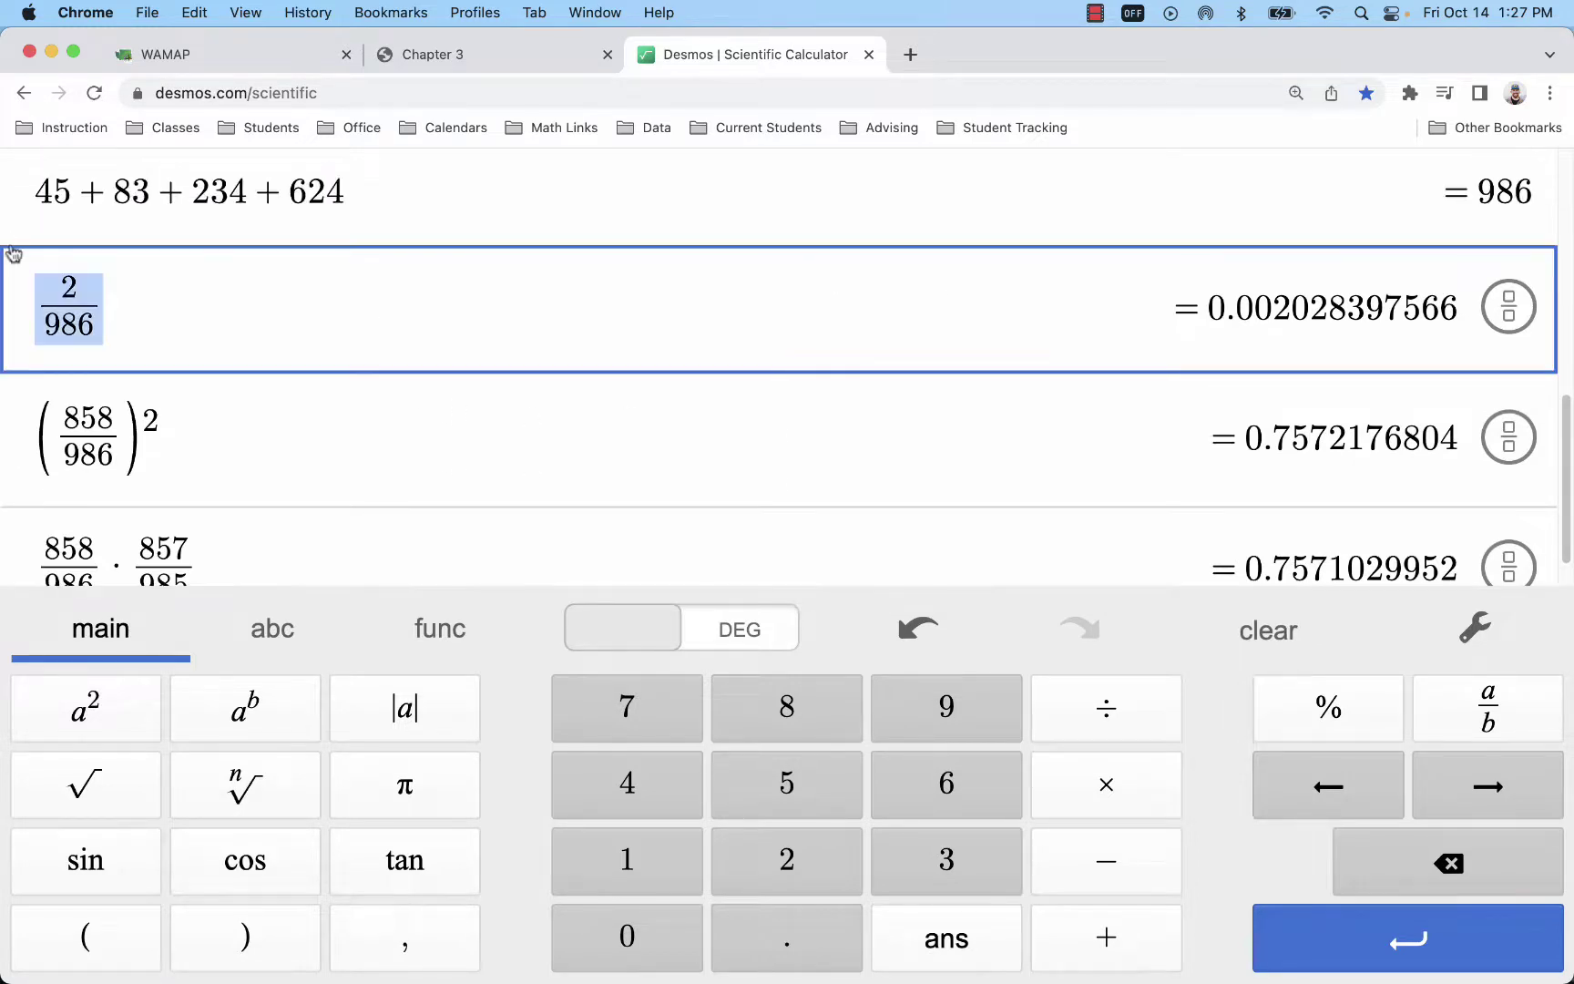